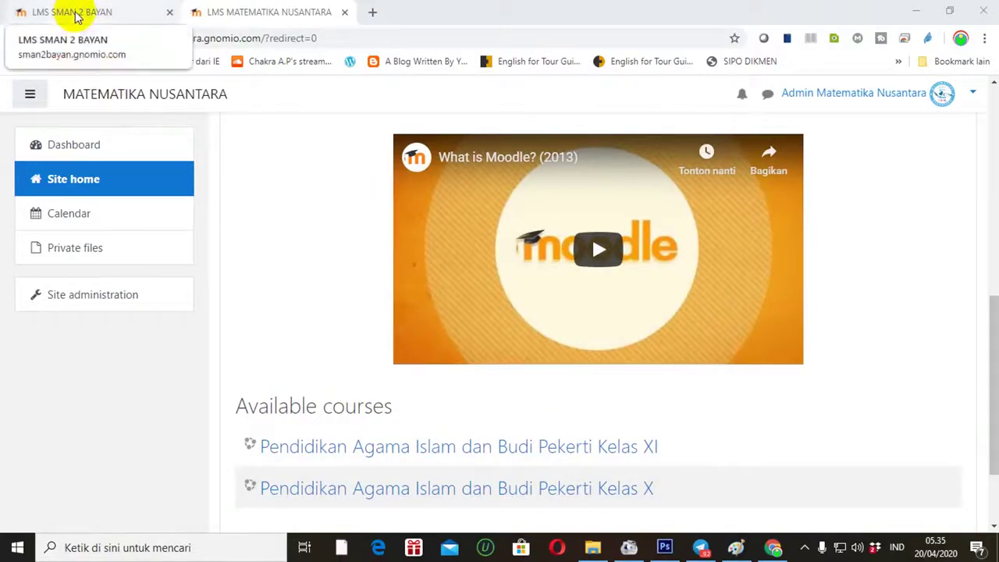
Switch to the LMS SMAN 2 BAYAN site and open its course and category management page from site administration.
{"action": "left_click", "coordinate": [76, 14]}
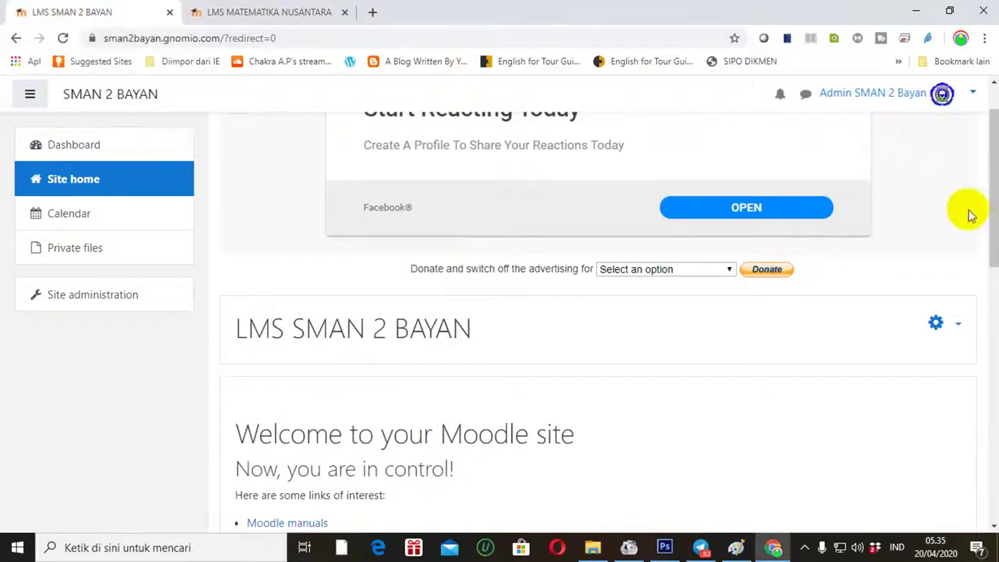
{"action": "scroll", "coordinate": [981, 224], "scroll_direction": "up", "scroll_amount": 2}
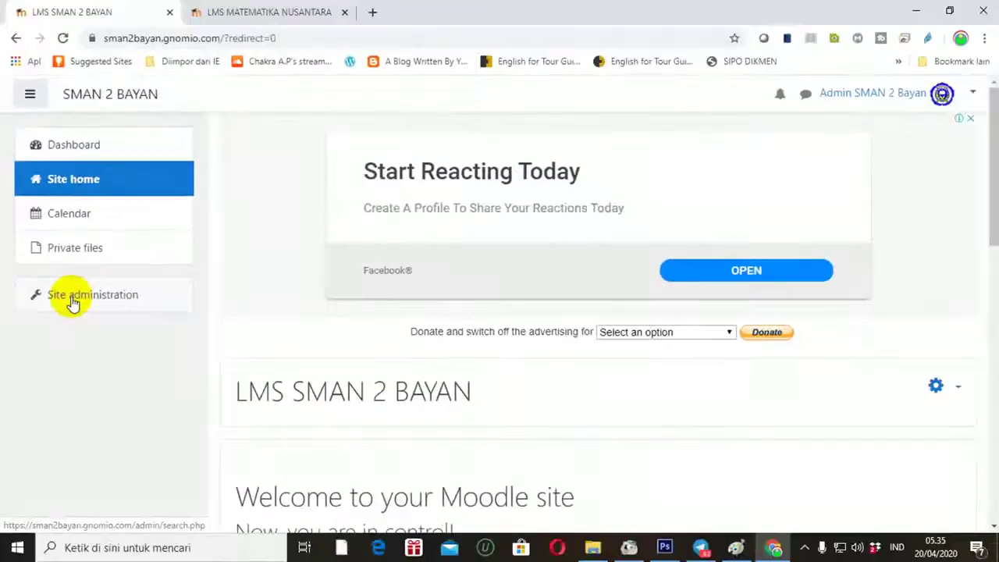
{"action": "left_click", "coordinate": [73, 302]}
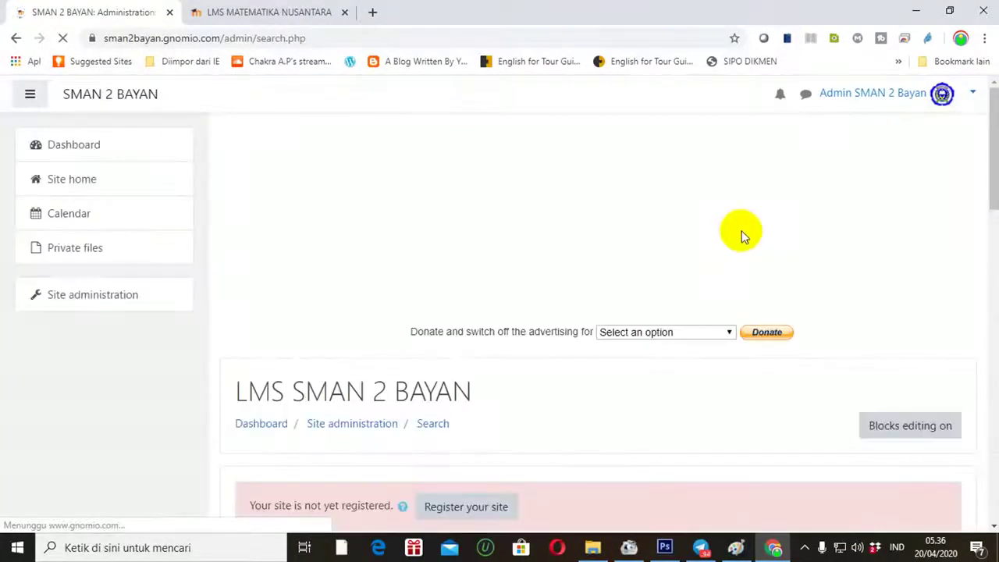
{"action": "left_click_drag", "start_coordinate": [986, 152], "coordinate": [984, 263]}
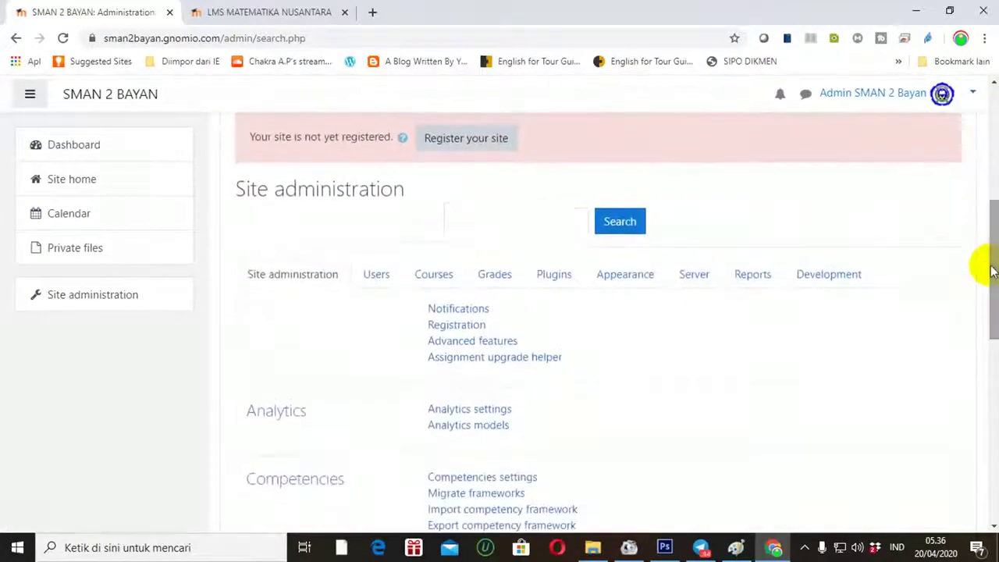
{"action": "left_click", "coordinate": [439, 280]}
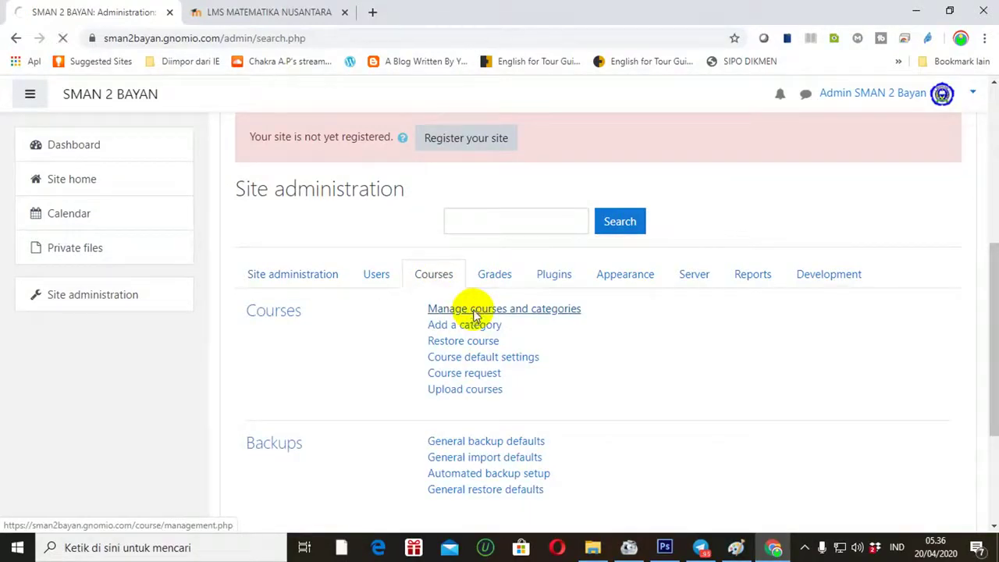
{"action": "left_click", "coordinate": [474, 311]}
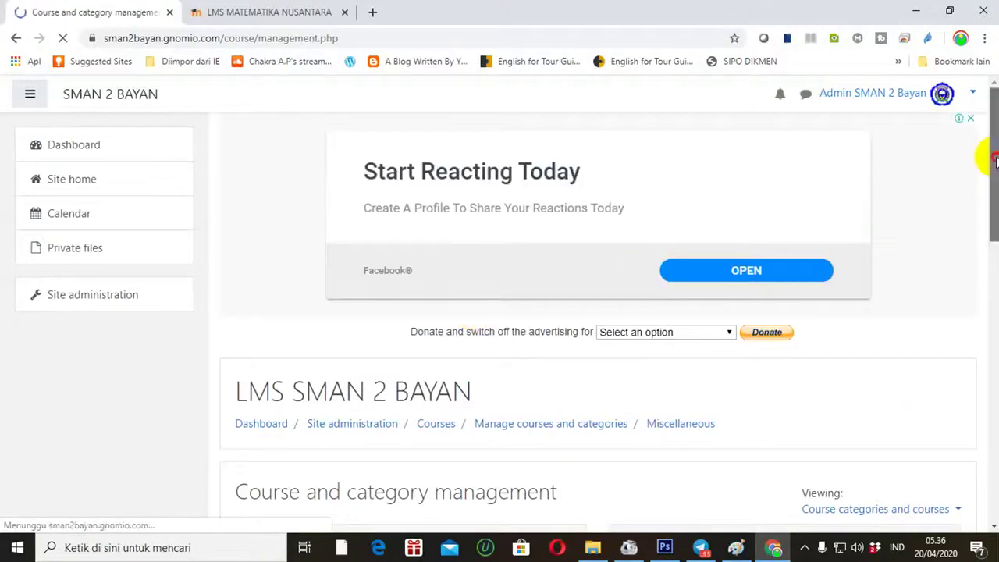
Create a new course category named Pembelejaran with Top as its parent category.
{"action": "left_click_drag", "start_coordinate": [991, 156], "coordinate": [995, 282]}
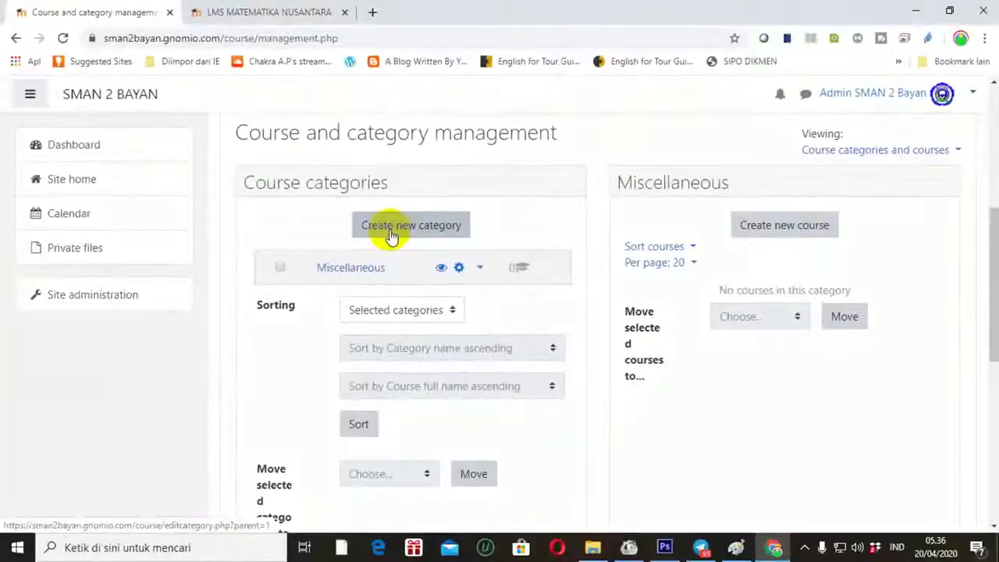
{"action": "left_click", "coordinate": [391, 234]}
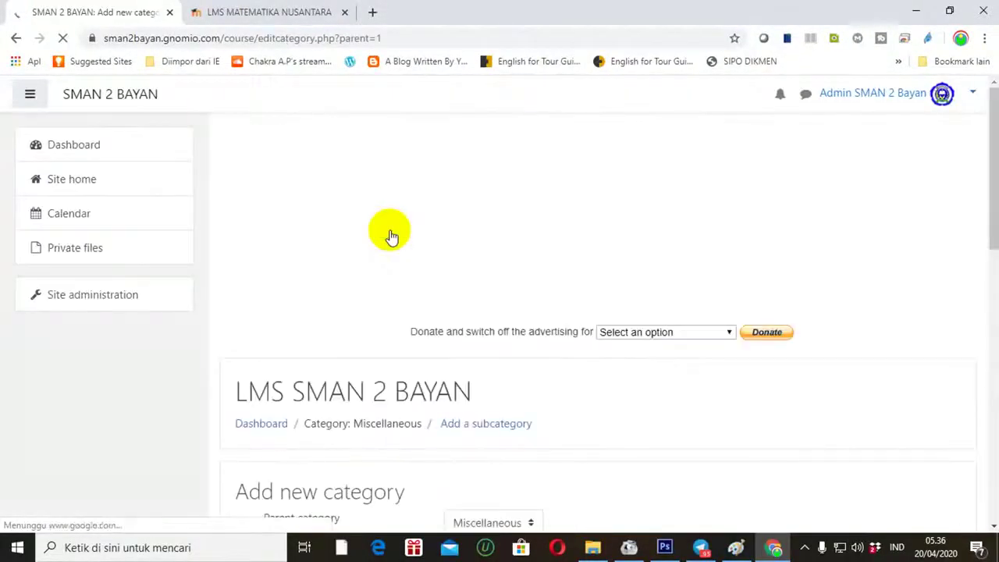
{"action": "left_click_drag", "start_coordinate": [996, 188], "coordinate": [990, 250]}
{"action": "left_click", "coordinate": [534, 393]}
{"action": "left_click", "coordinate": [479, 414]}
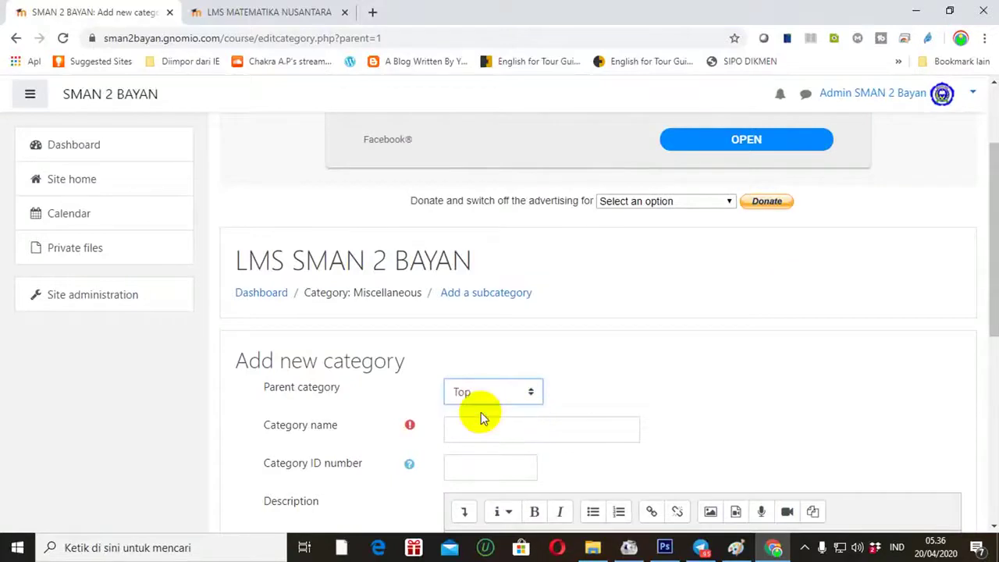
{"action": "left_click", "coordinate": [479, 430]}
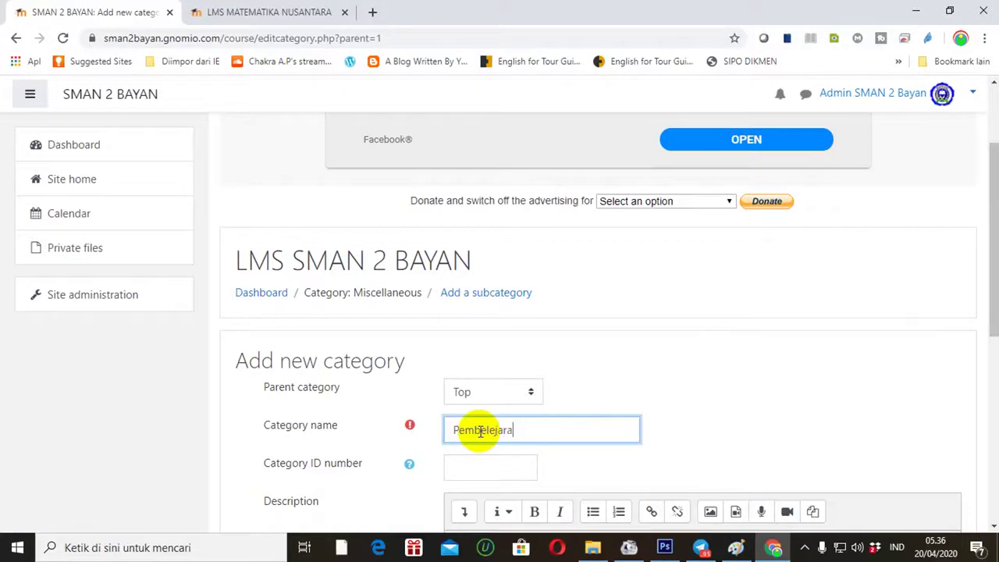
{"action": "left_click_drag", "start_coordinate": [989, 289], "coordinate": [729, 468]}
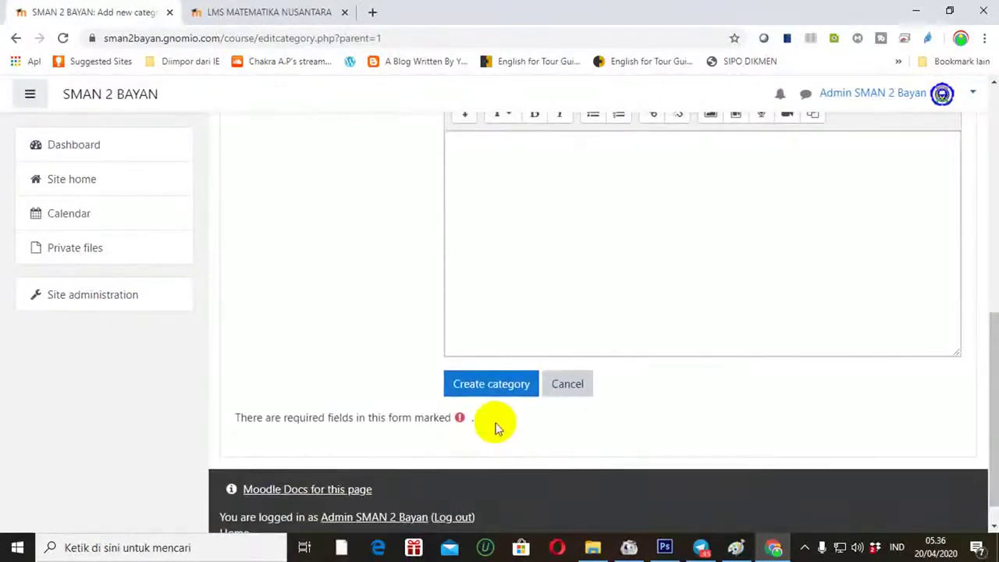
{"action": "left_click", "coordinate": [492, 391]}
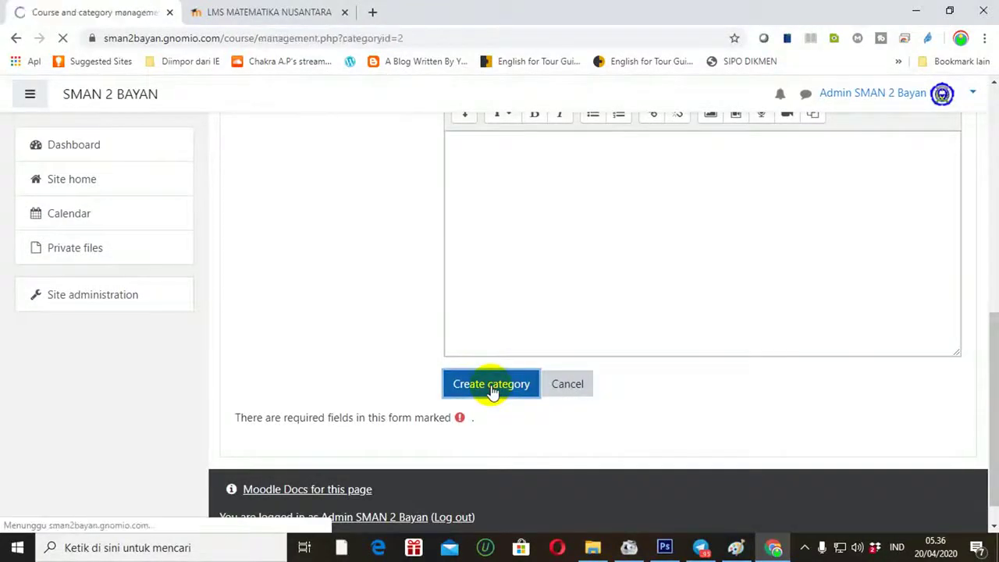
Delete the Miscellaneous course category and return to the category management page.
{"action": "left_click_drag", "start_coordinate": [990, 201], "coordinate": [988, 323]}
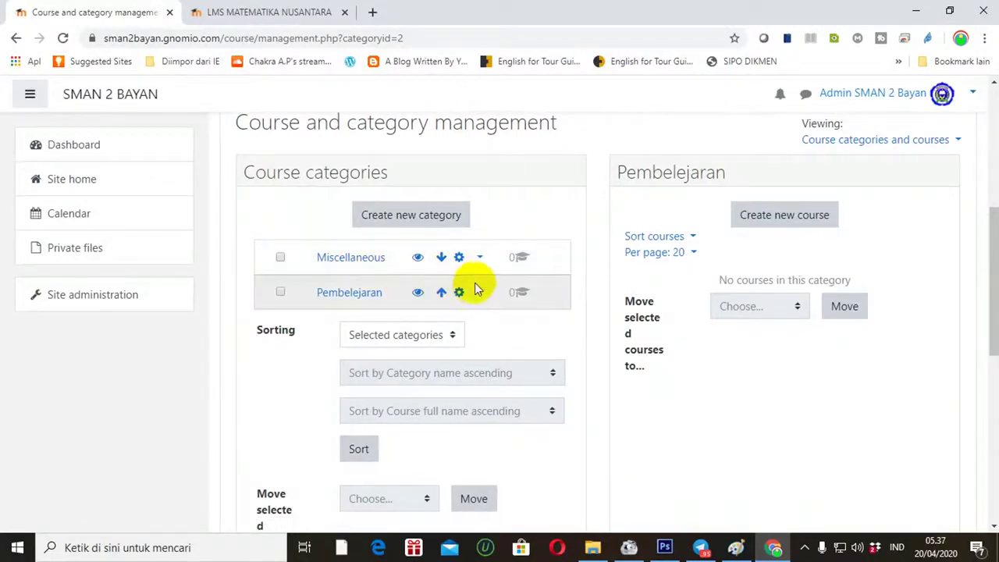
{"action": "left_click", "coordinate": [479, 259]}
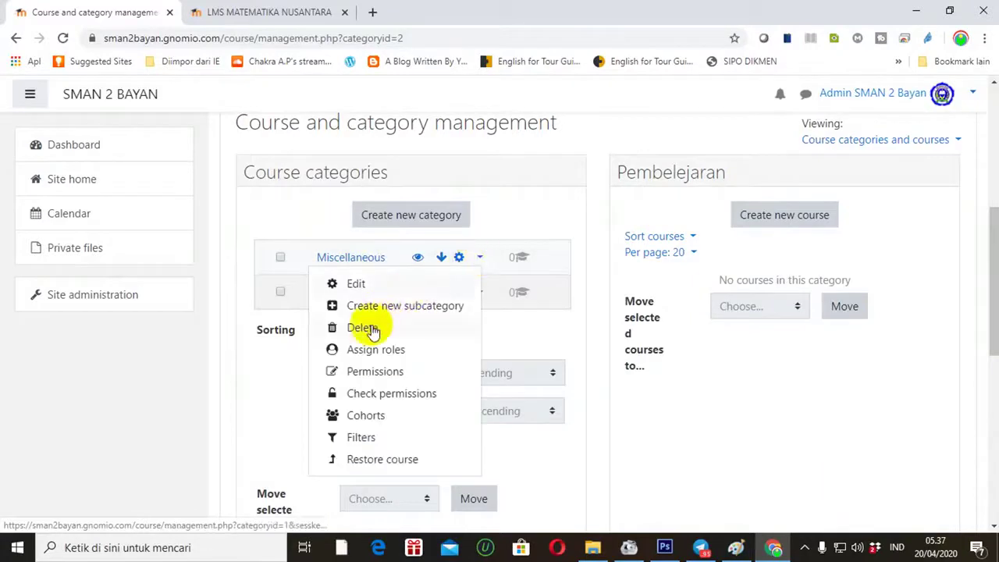
{"action": "left_click", "coordinate": [363, 328]}
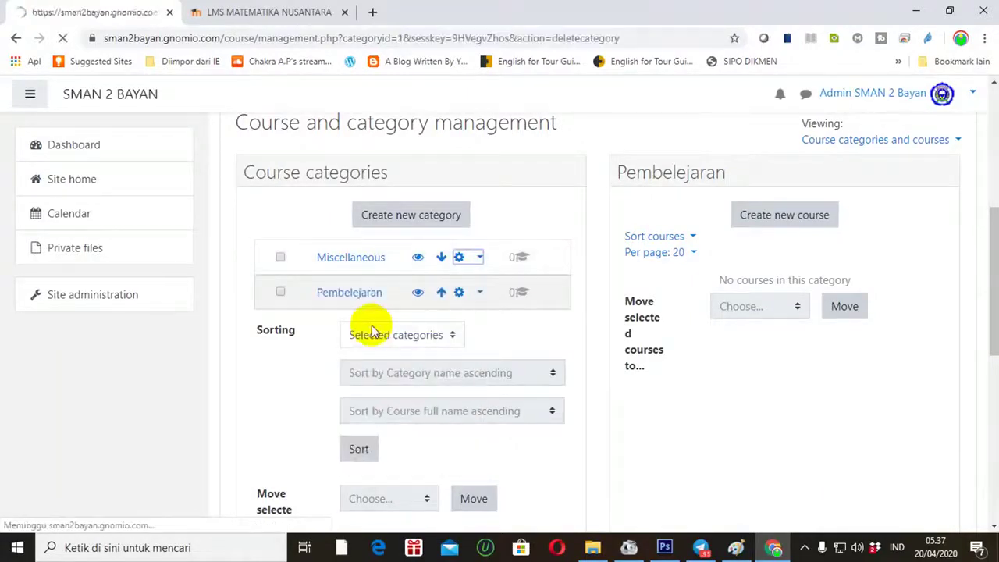
{"action": "left_click", "coordinate": [468, 385]}
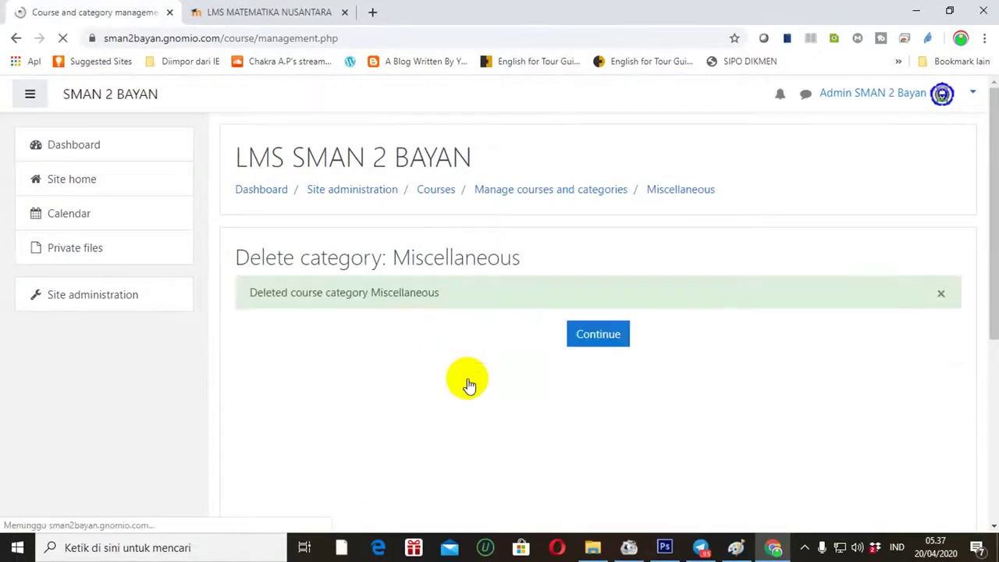
{"action": "left_click", "coordinate": [599, 343]}
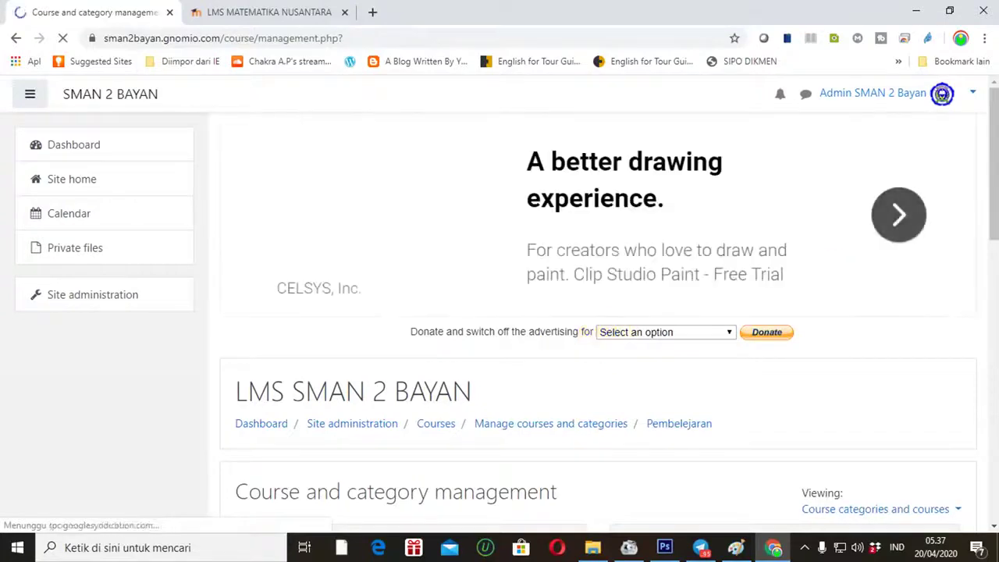
Create a new course category named Ujian Sekolah with Top as its parent category.
{"action": "left_click_drag", "start_coordinate": [993, 179], "coordinate": [987, 310]}
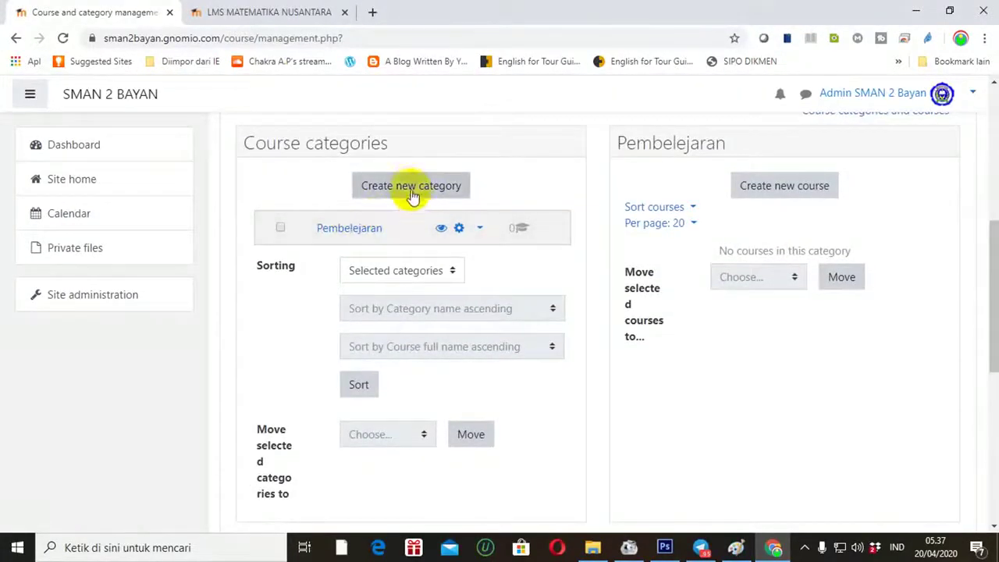
{"action": "left_click", "coordinate": [411, 192]}
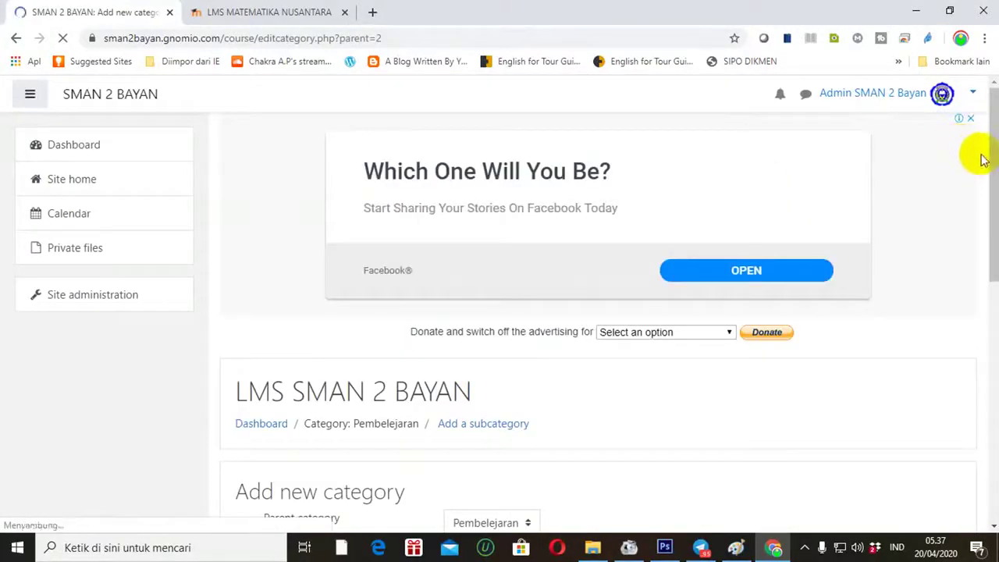
{"action": "left_click_drag", "start_coordinate": [991, 175], "coordinate": [945, 290]}
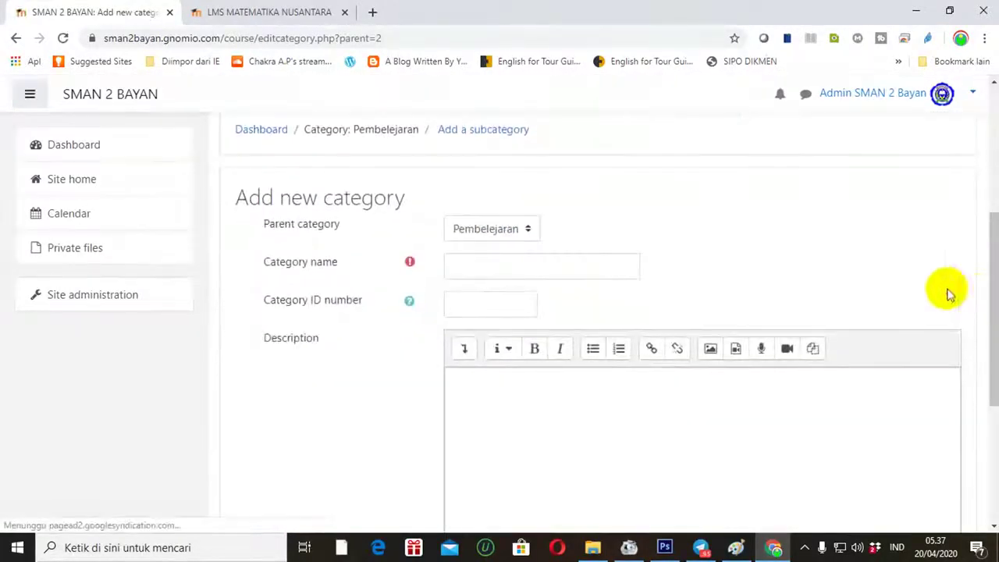
{"action": "left_click", "coordinate": [527, 264]}
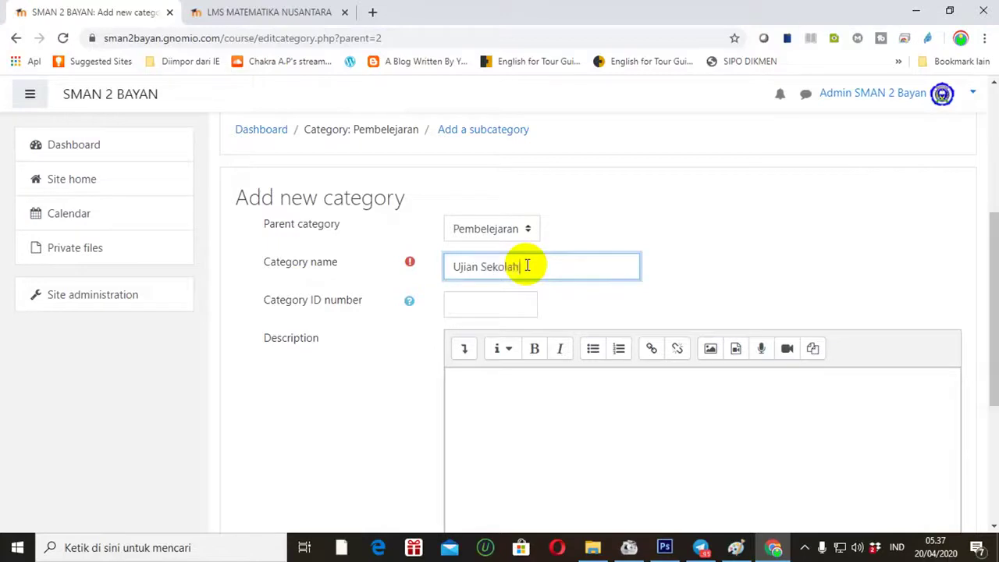
{"action": "left_click", "coordinate": [519, 228]}
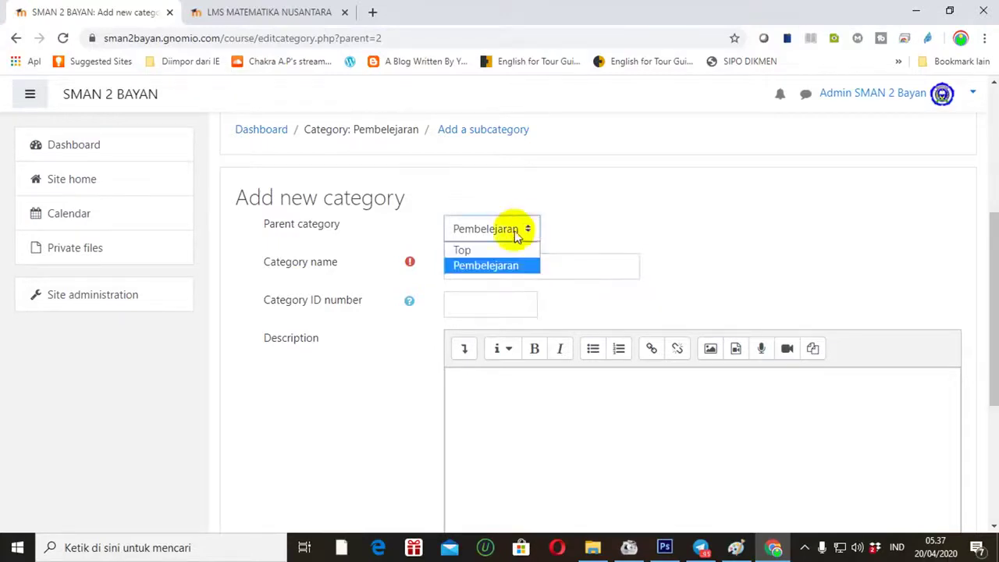
{"action": "left_click", "coordinate": [482, 251]}
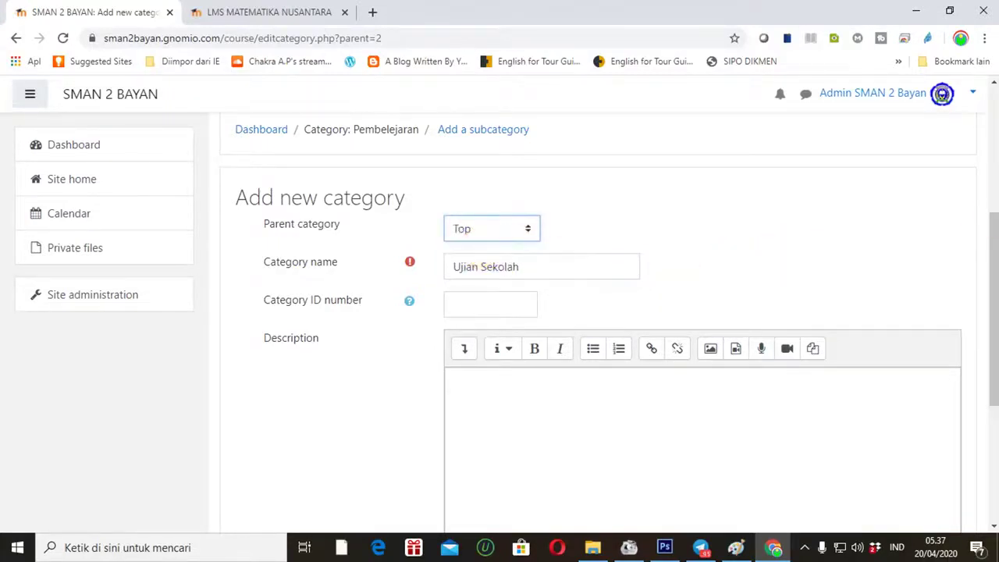
{"action": "left_click_drag", "start_coordinate": [996, 224], "coordinate": [981, 341]}
{"action": "left_click", "coordinate": [479, 355]}
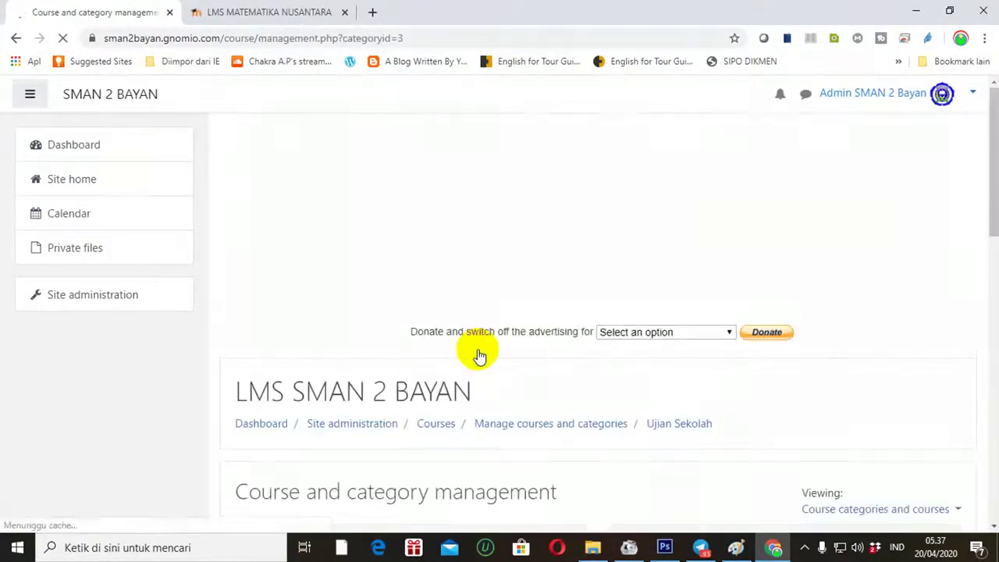
Create a subcategory named Pendidikan Agama Islam dan Budi Pekerti under the Pembelejaran category.
{"action": "left_click_drag", "start_coordinate": [995, 170], "coordinate": [988, 270]}
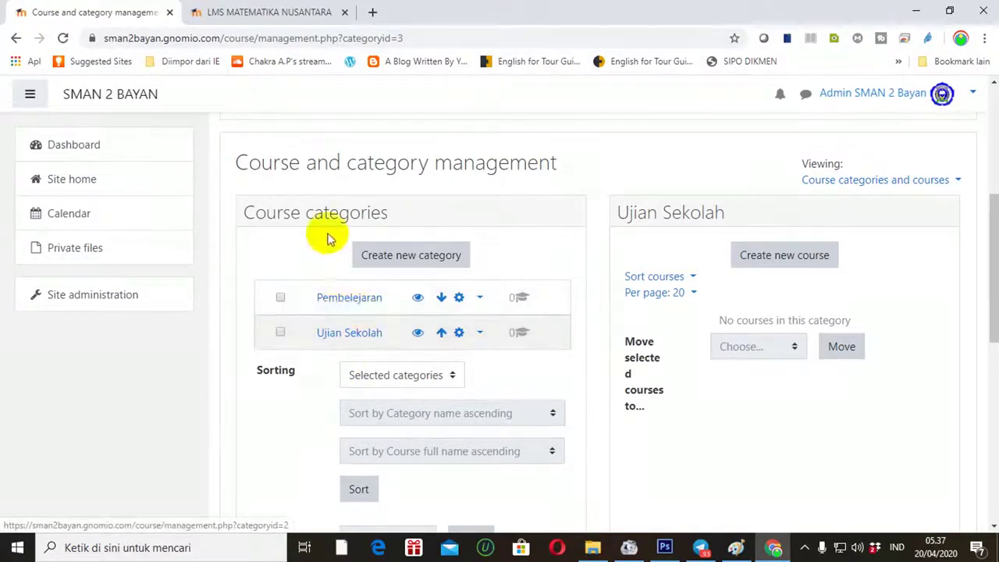
{"action": "left_click", "coordinate": [344, 300]}
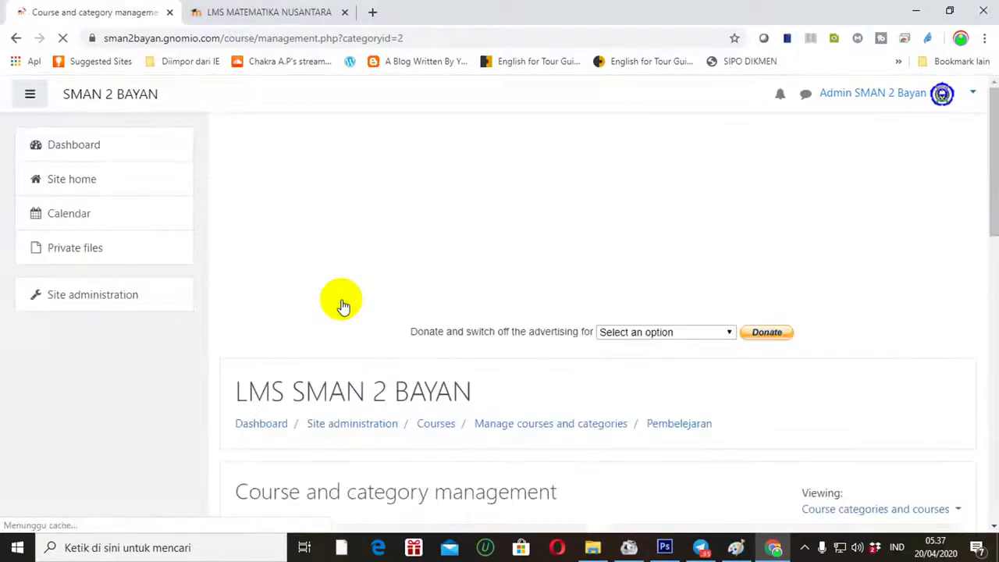
{"action": "left_click_drag", "start_coordinate": [995, 188], "coordinate": [994, 319]}
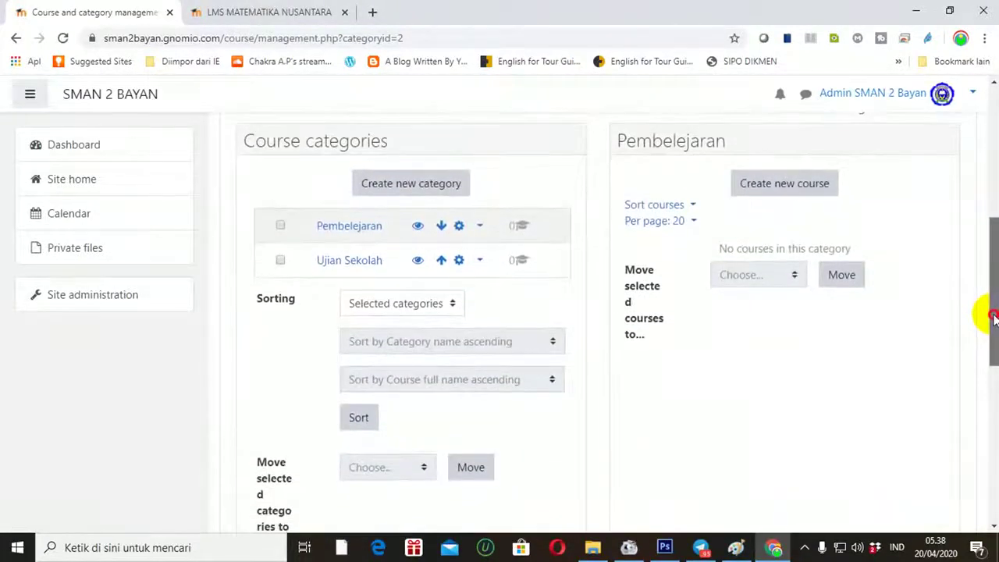
{"action": "left_click", "coordinate": [398, 193]}
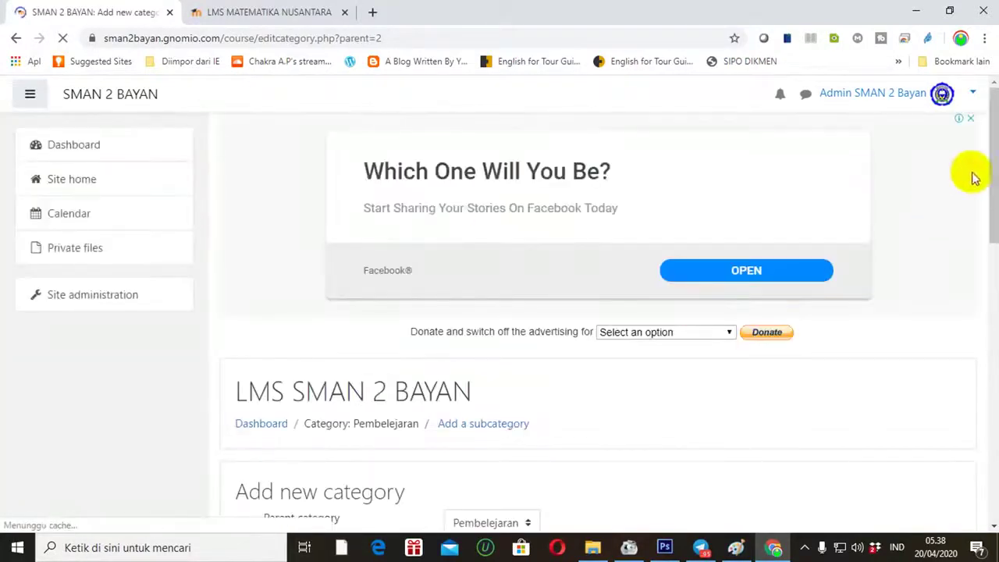
{"action": "left_click_drag", "start_coordinate": [991, 190], "coordinate": [985, 296]}
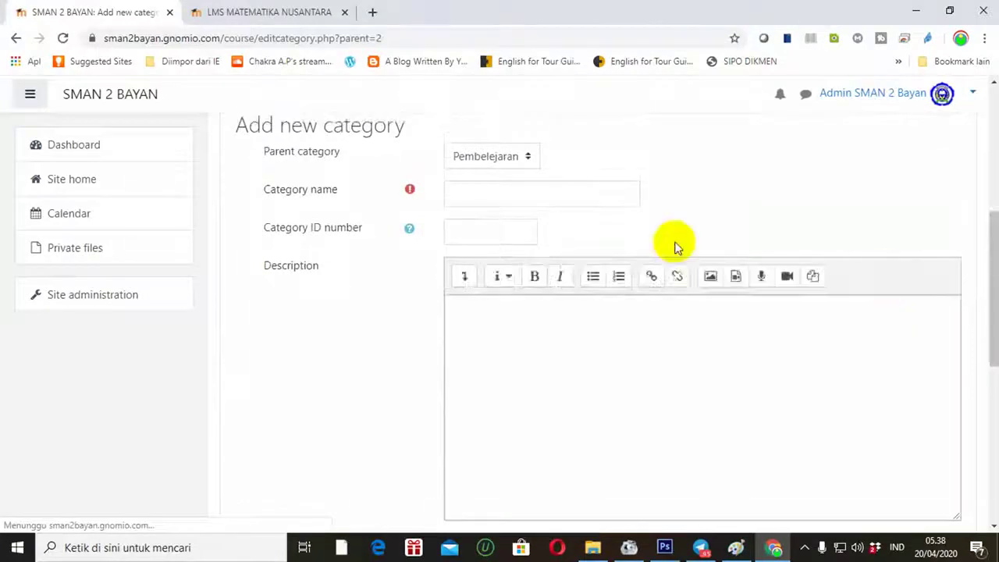
{"action": "left_click", "coordinate": [530, 199]}
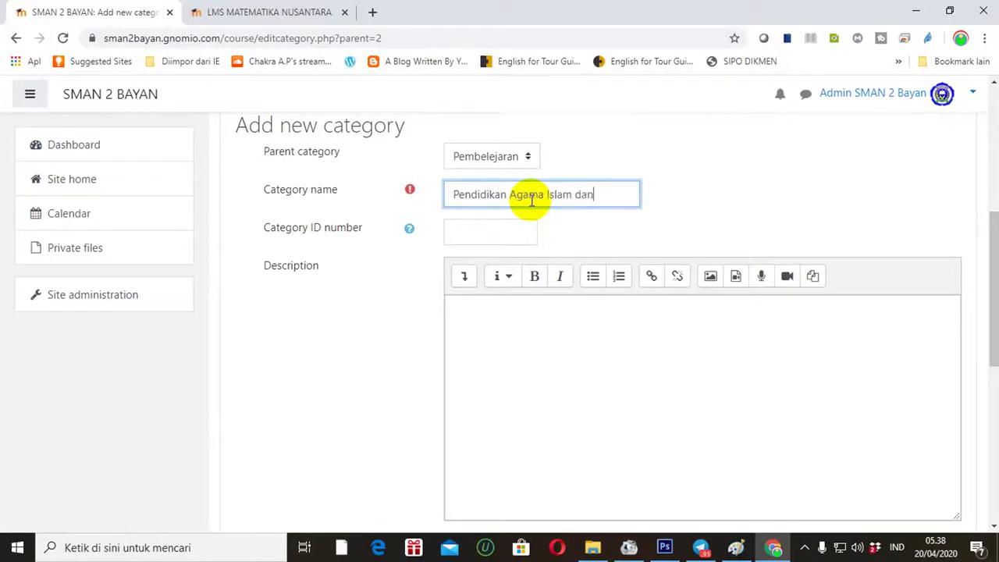
{"action": "type", "text": "Pekerti"}
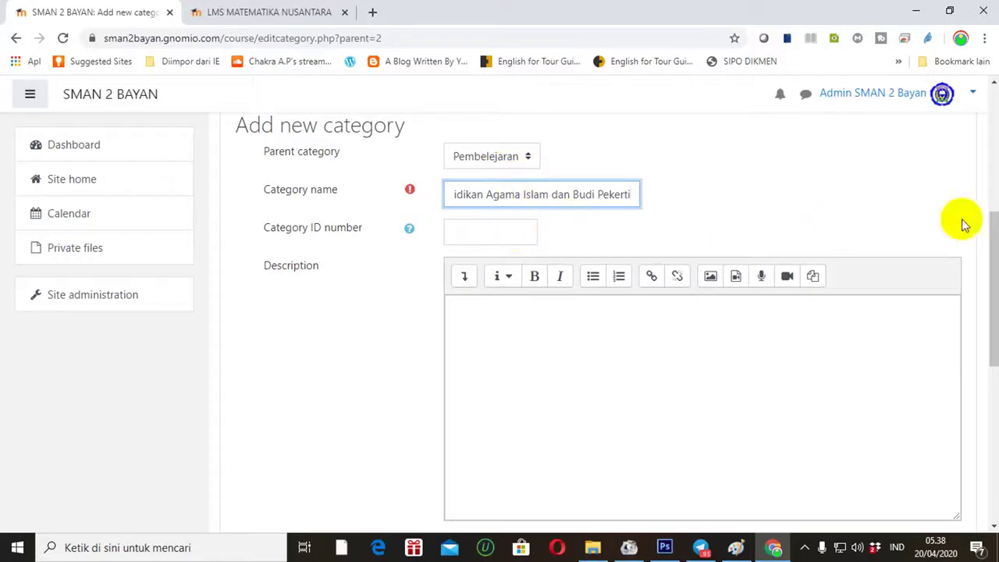
{"action": "left_click_drag", "start_coordinate": [991, 234], "coordinate": [976, 352]}
{"action": "left_click", "coordinate": [515, 199]}
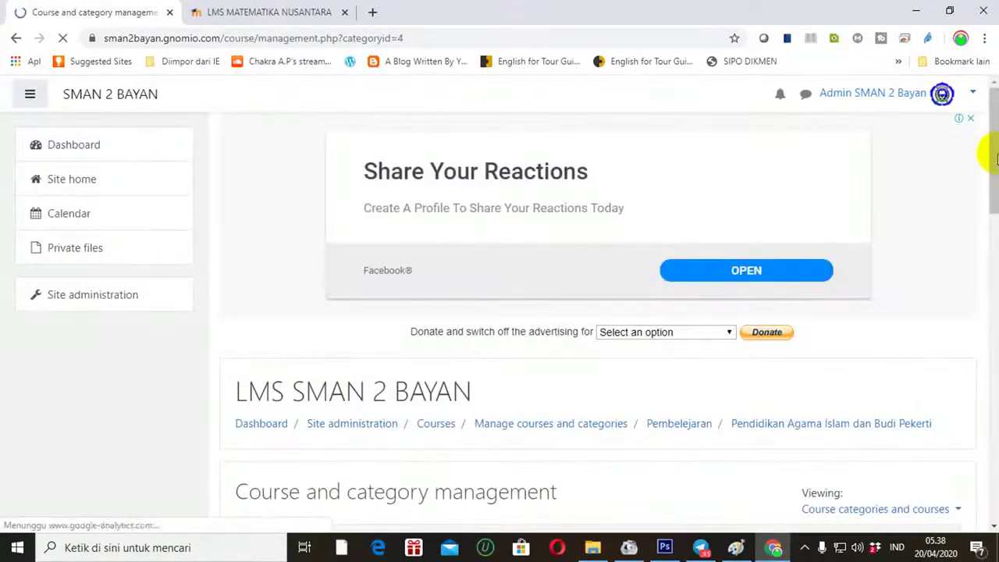
Create a subcategory named Pendidikan Pancasila dan Kewarganegaraan (PPKn) with Pembelejaran as its parent category.
{"action": "left_click_drag", "start_coordinate": [995, 166], "coordinate": [984, 278]}
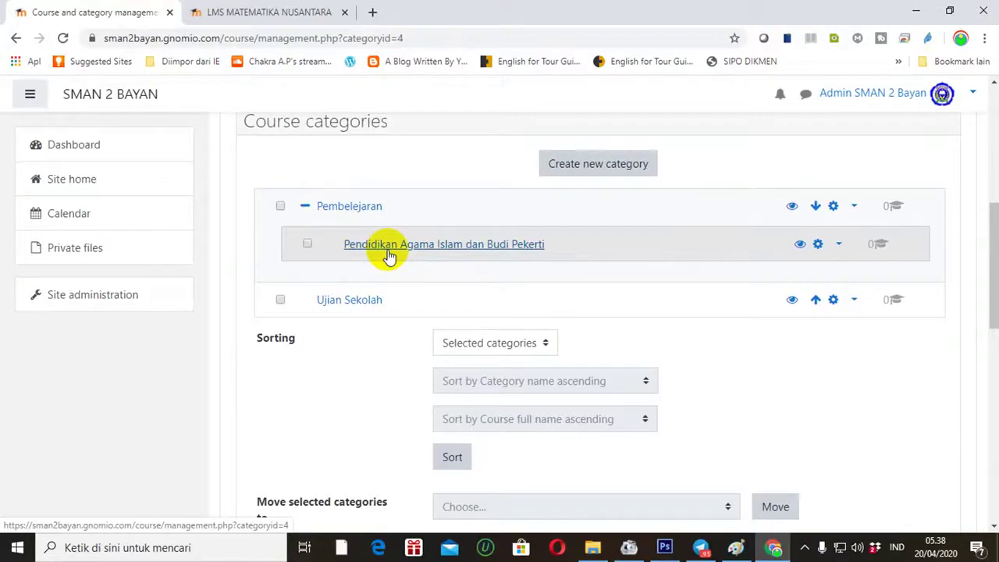
{"action": "left_click", "coordinate": [587, 171]}
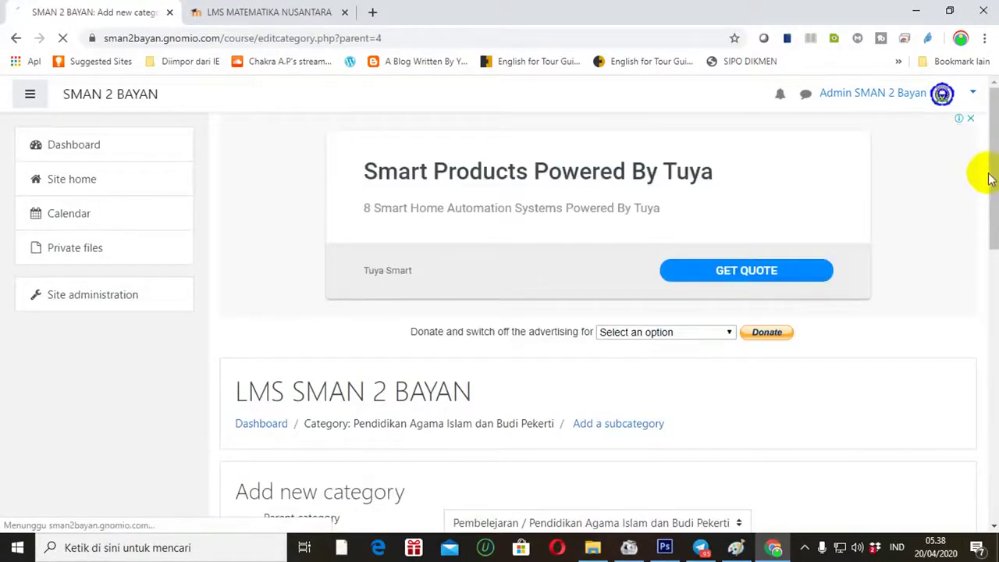
{"action": "left_click_drag", "start_coordinate": [983, 189], "coordinate": [976, 306]}
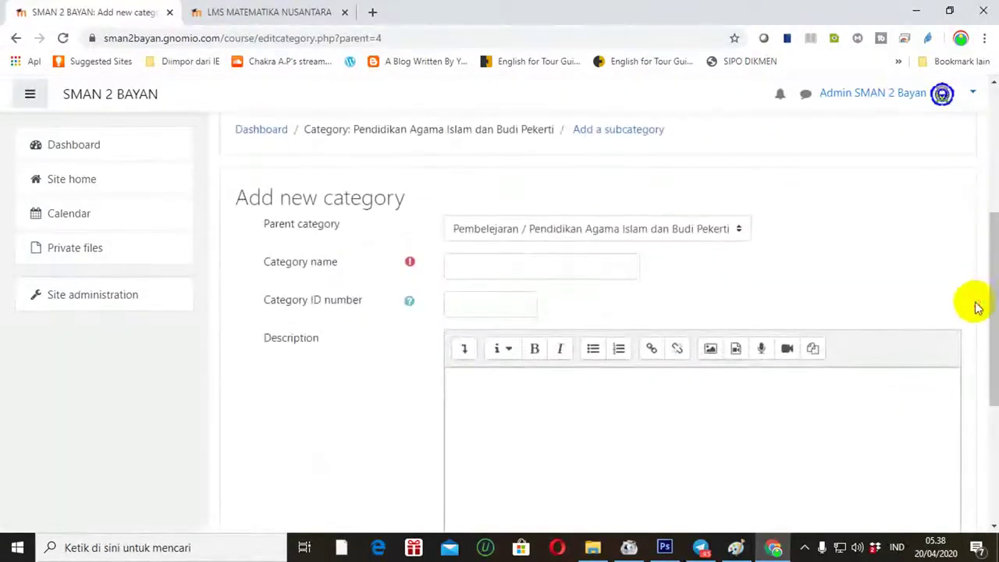
{"action": "left_click", "coordinate": [739, 230]}
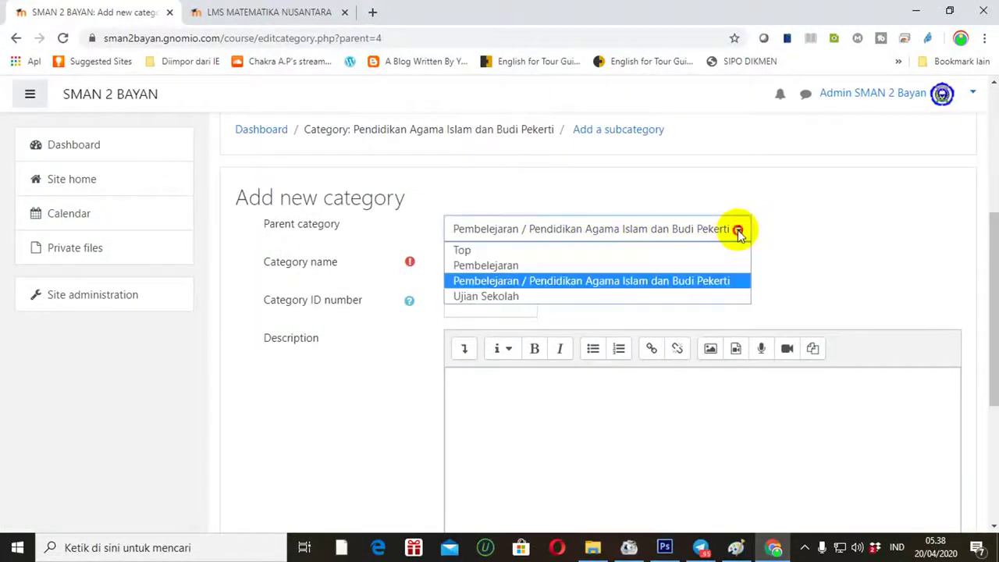
{"action": "left_click", "coordinate": [514, 266]}
{"action": "left_click", "coordinate": [504, 273]}
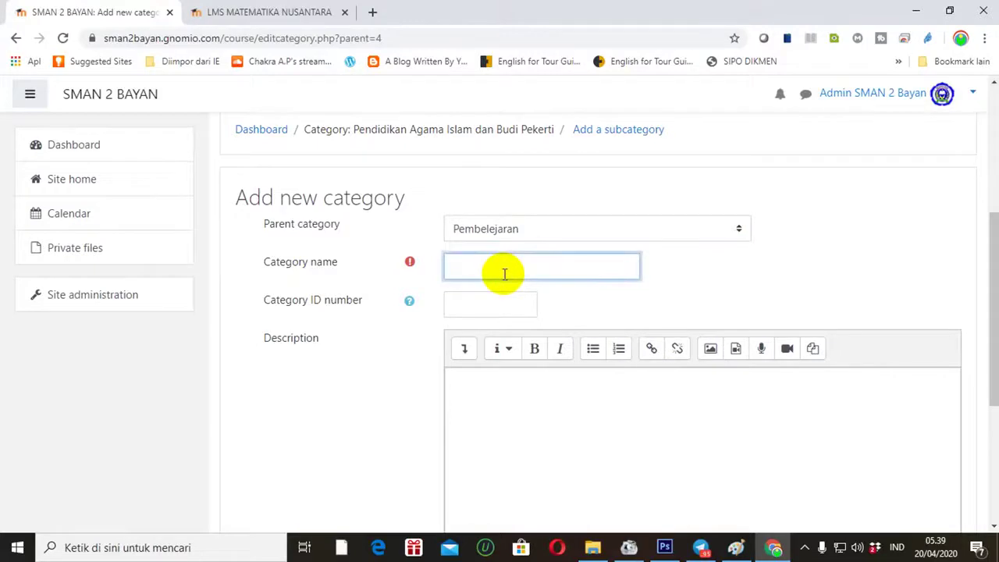
{"action": "type", "text": "Pendidikan Kewarganegar"}
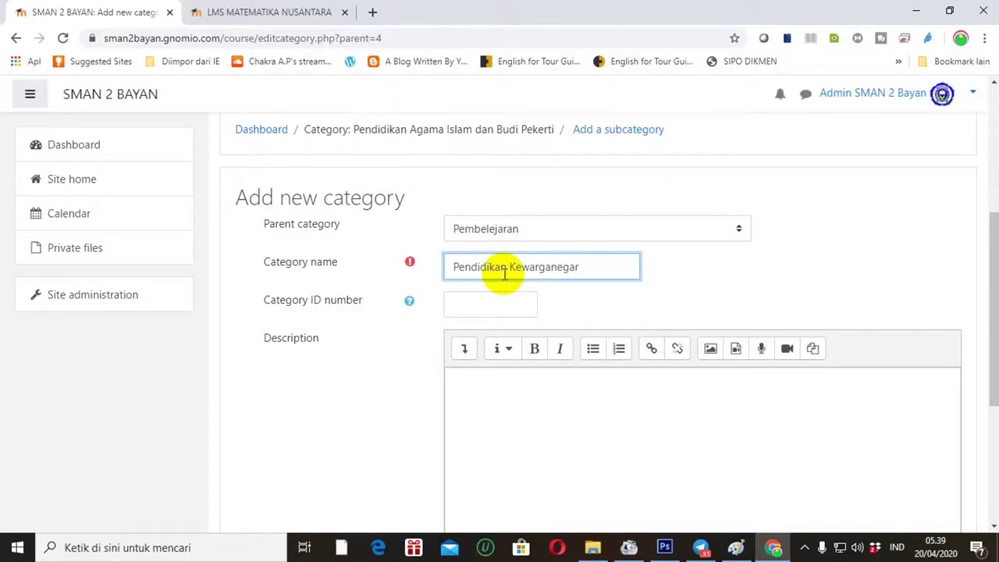
{"action": "type", "text": "aan dan"}
{"action": "left_click_drag", "start_coordinate": [510, 268], "coordinate": [614, 277]}
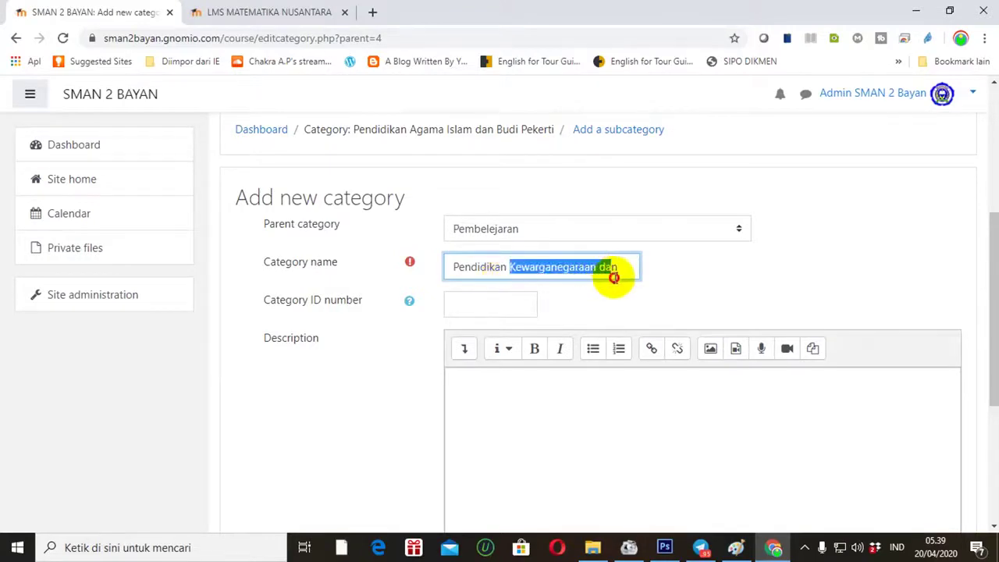
{"action": "type", "text": "Pa"}
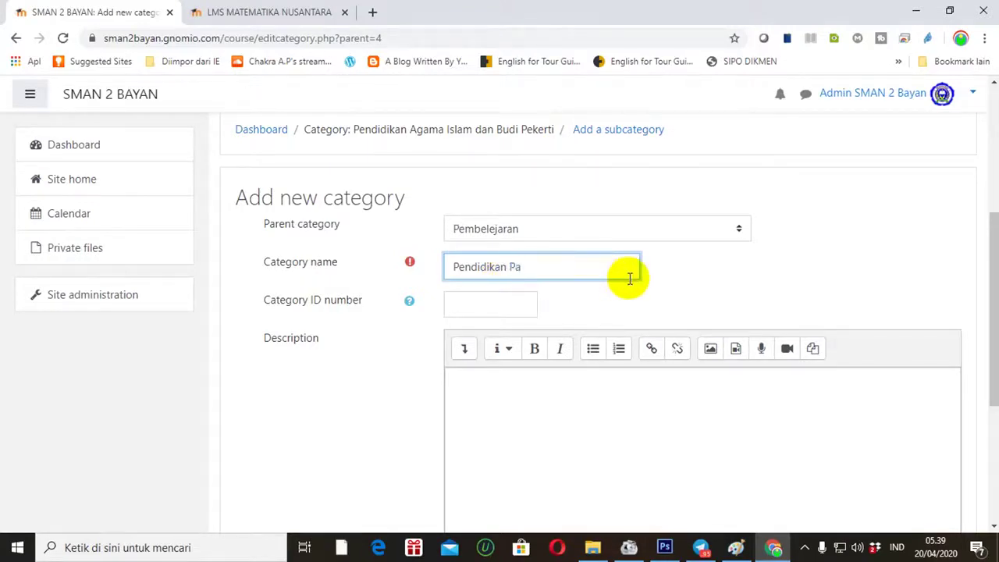
{"action": "type", "text": "ncasila dan Kewa"}
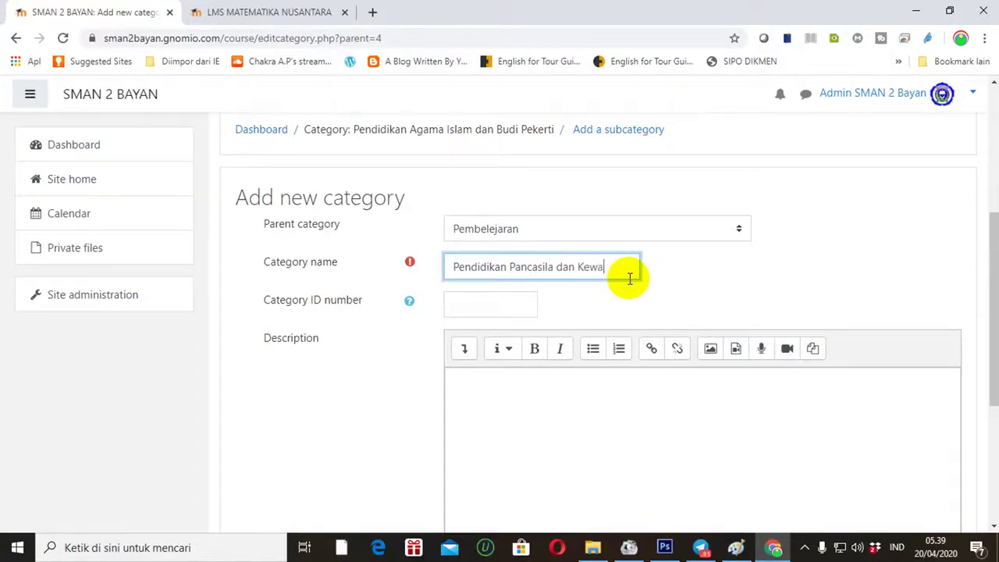
{"action": "type", "text": "rganeg"}
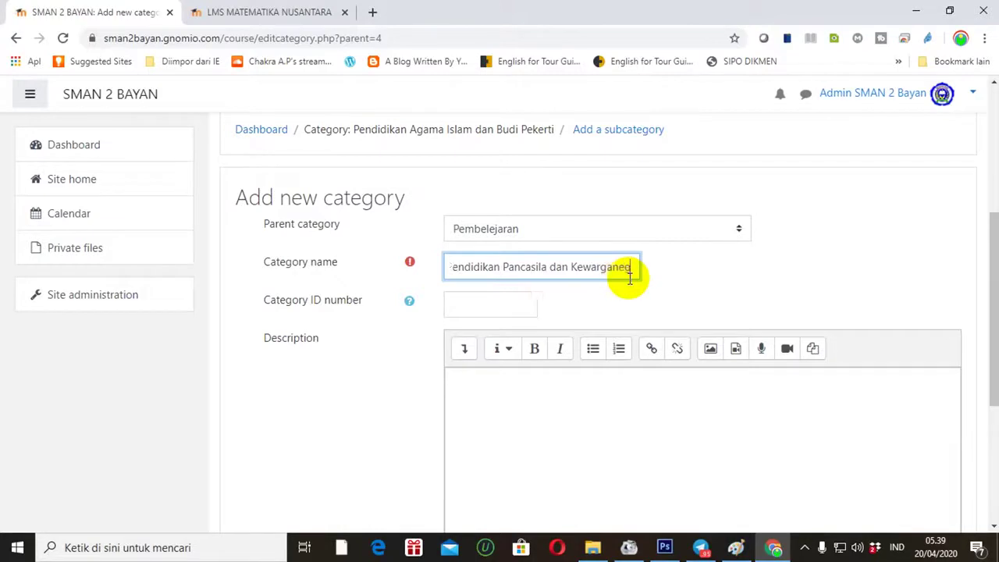
{"action": "type", "text": "araan"}
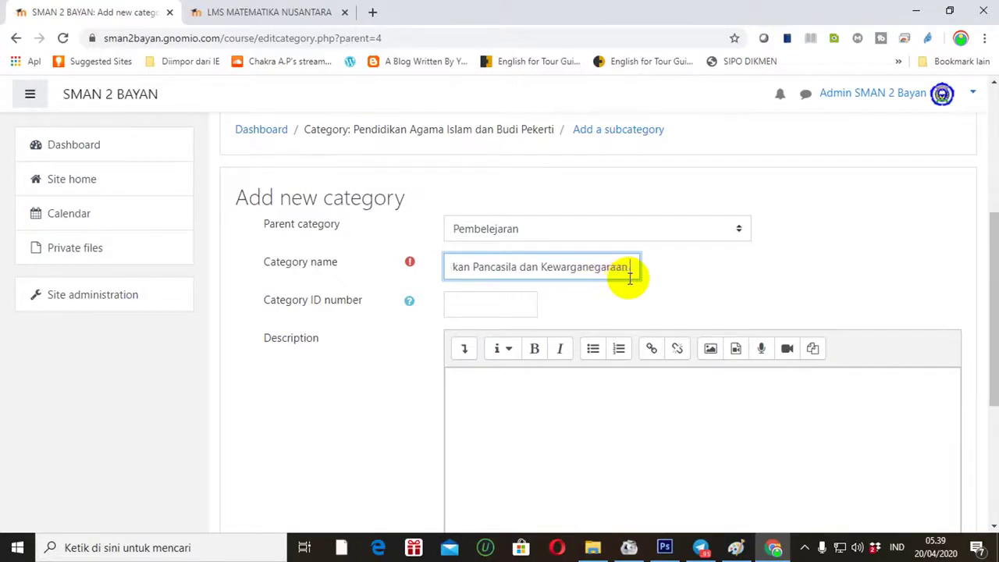
{"action": "type", "text": " (PPKn)"}
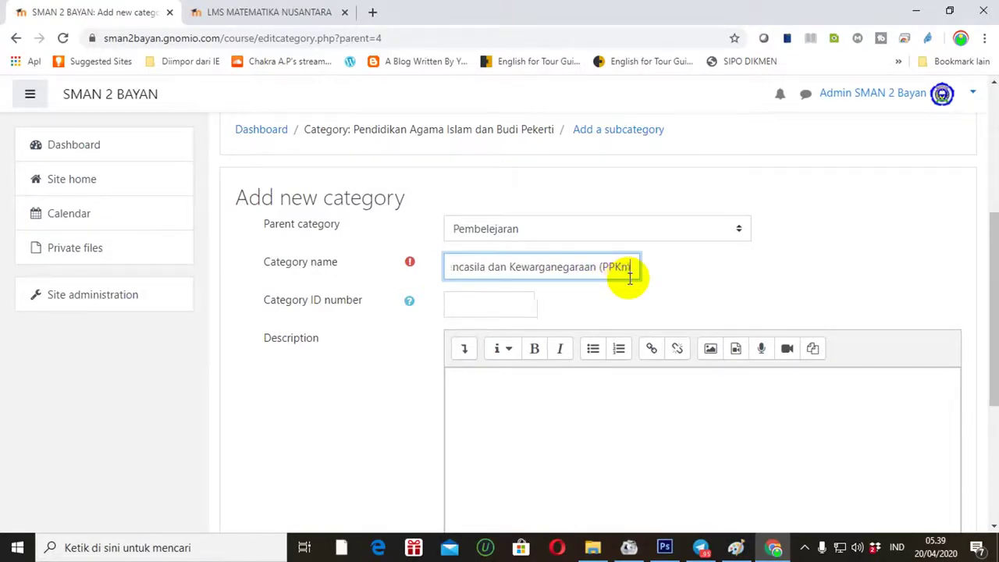
{"action": "scroll", "coordinate": [995, 288], "scroll_direction": "down", "scroll_amount": 3}
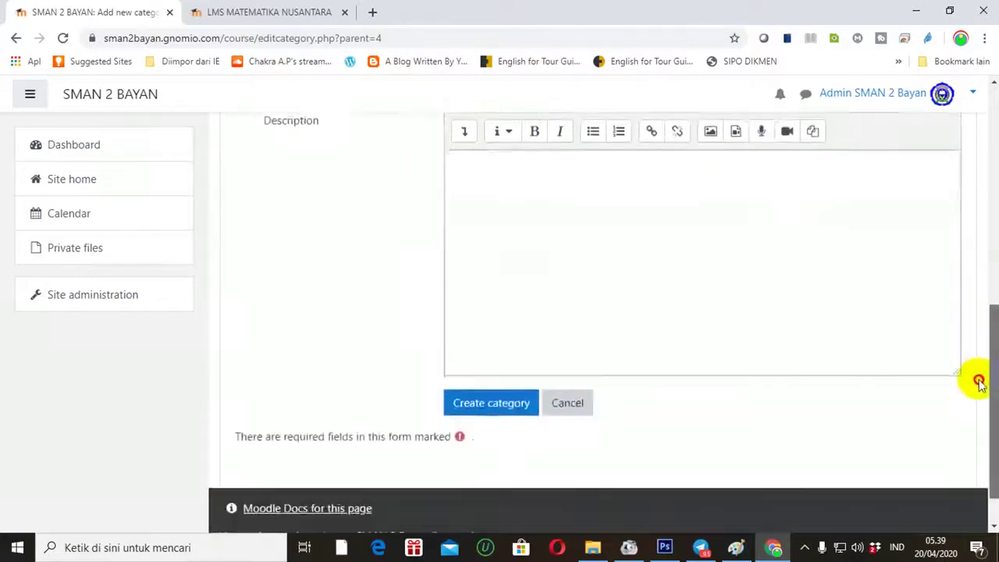
{"action": "left_click", "coordinate": [472, 396]}
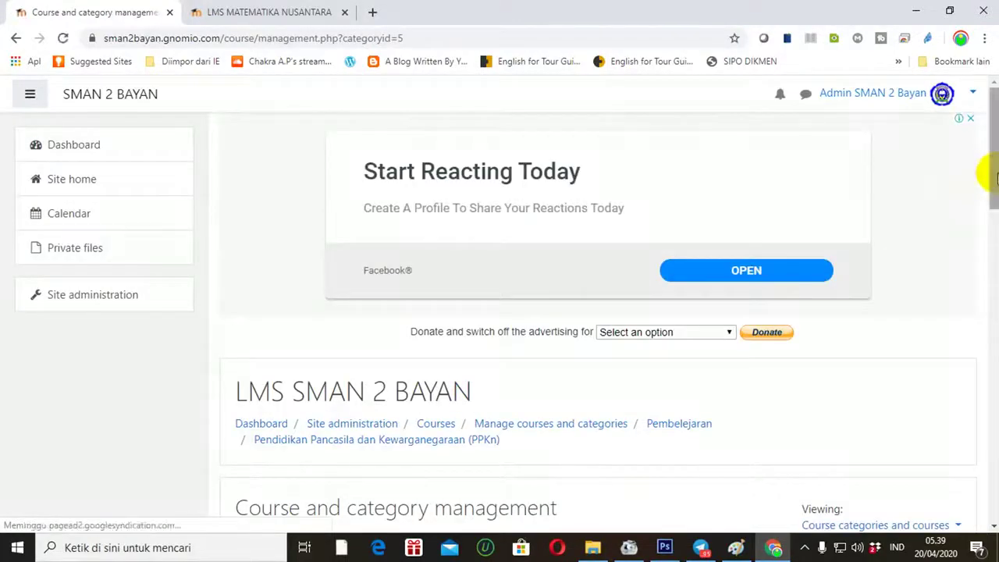
Create a subcategory named Bahasa Indonesia with Pembelejaran as its parent category.
{"action": "scroll", "coordinate": [988, 216], "scroll_direction": "down", "scroll_amount": 5}
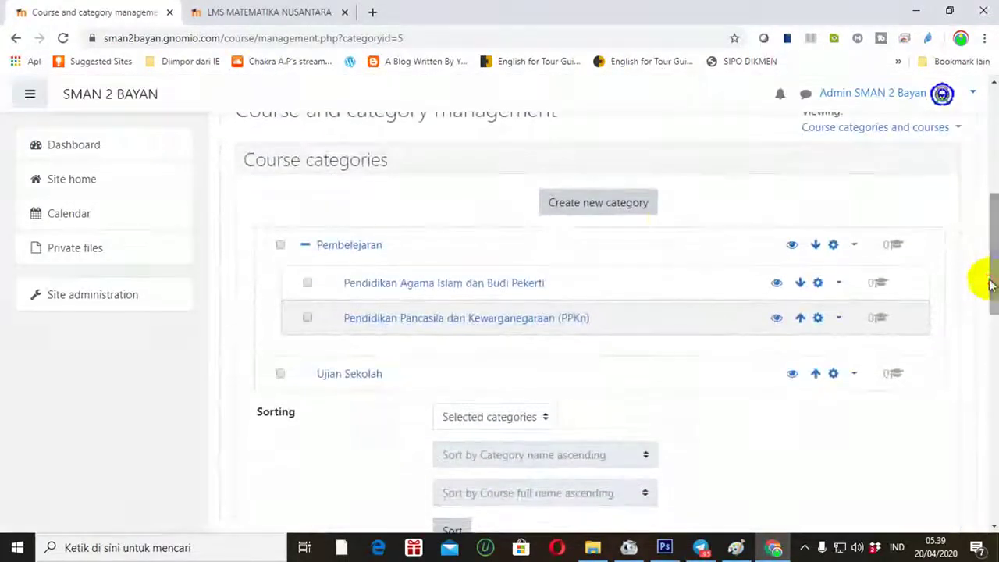
{"action": "left_click", "coordinate": [598, 206]}
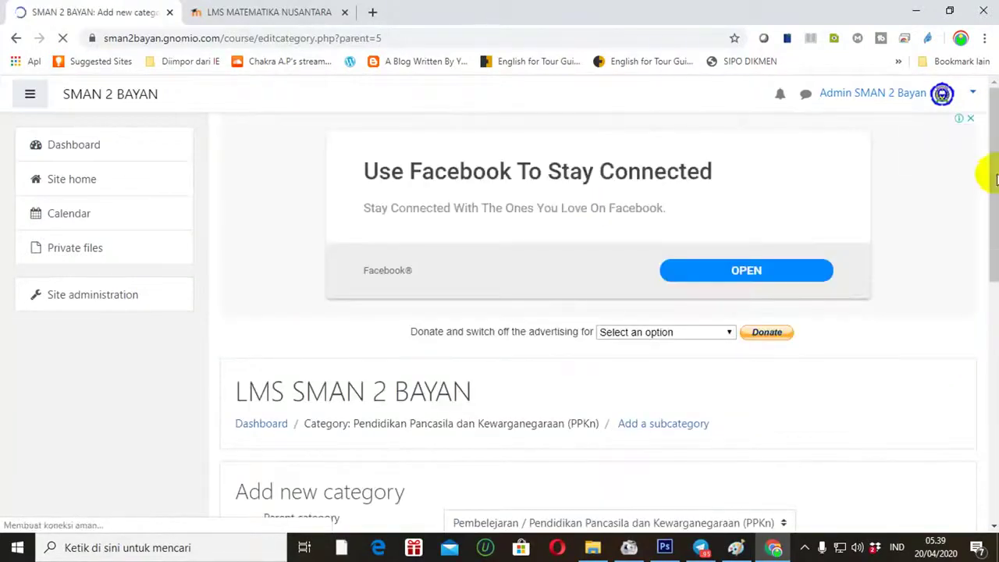
{"action": "scroll", "coordinate": [987, 179], "scroll_direction": "down", "scroll_amount": 3}
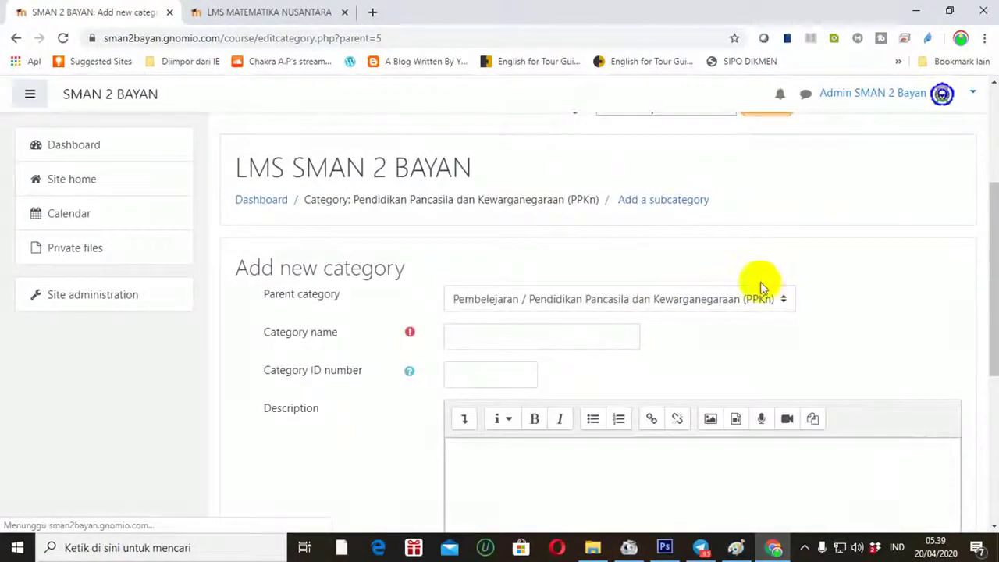
{"action": "left_click", "coordinate": [747, 302]}
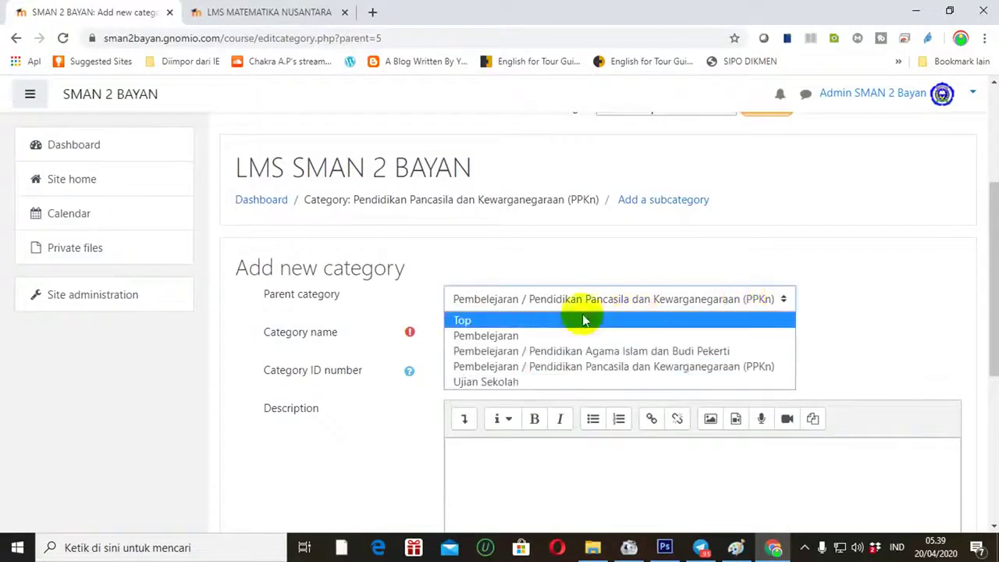
{"action": "left_click", "coordinate": [521, 335]}
{"action": "left_click", "coordinate": [519, 337]}
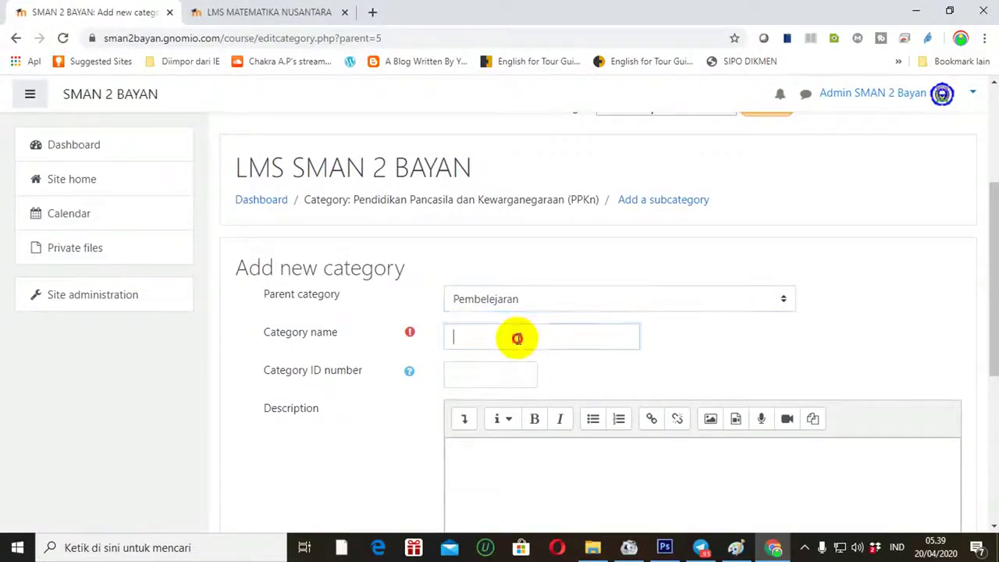
{"action": "type", "text": "Bahasa In"}
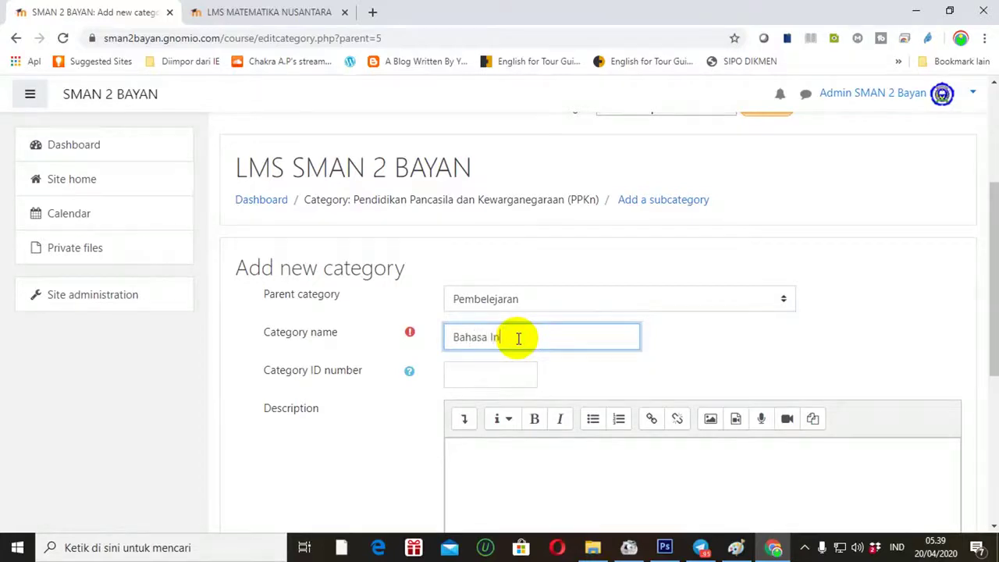
{"action": "type", "text": "donesia"}
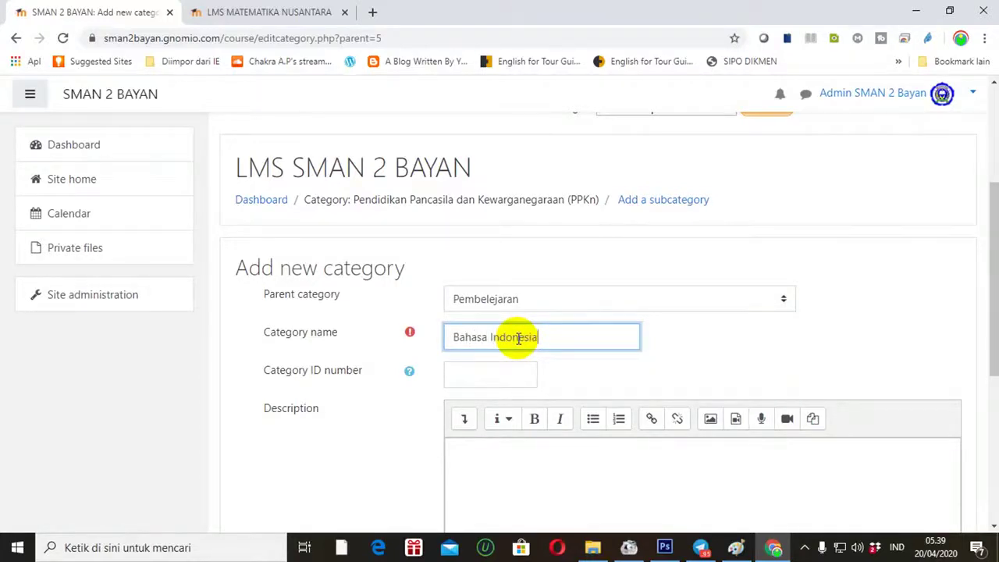
{"action": "left_click_drag", "start_coordinate": [981, 268], "coordinate": [980, 418]}
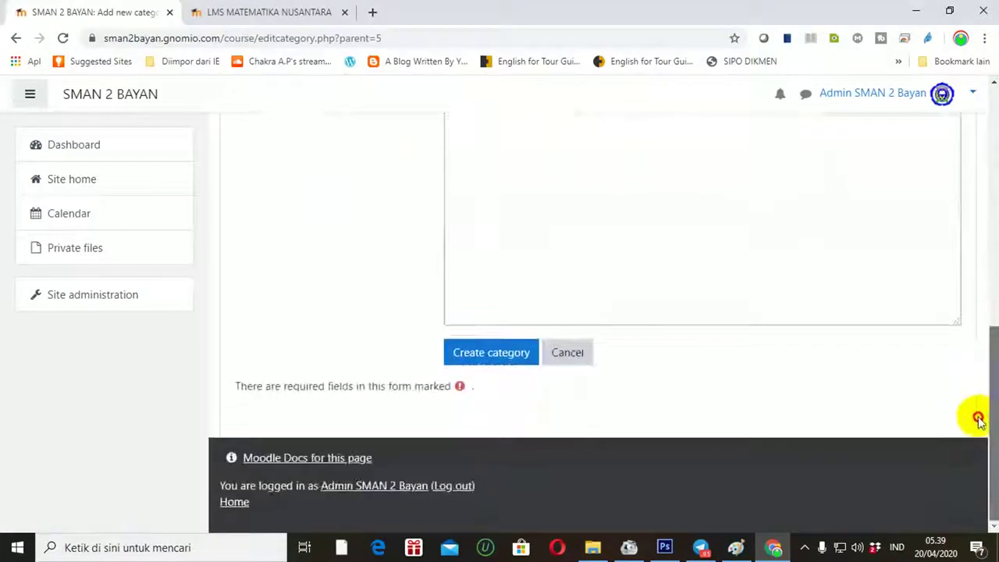
{"action": "left_click", "coordinate": [491, 356]}
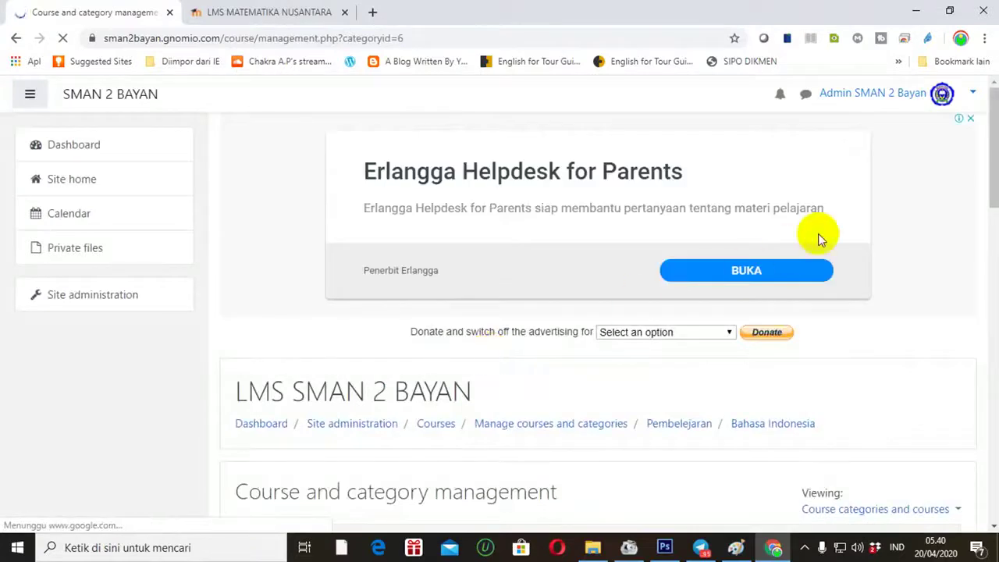
Start a new course in the Bahasa Indonesia category with the full name Pendidikan Agama Islam dan Budi Pekerti Kelas X.
{"action": "left_click_drag", "start_coordinate": [986, 182], "coordinate": [988, 286]}
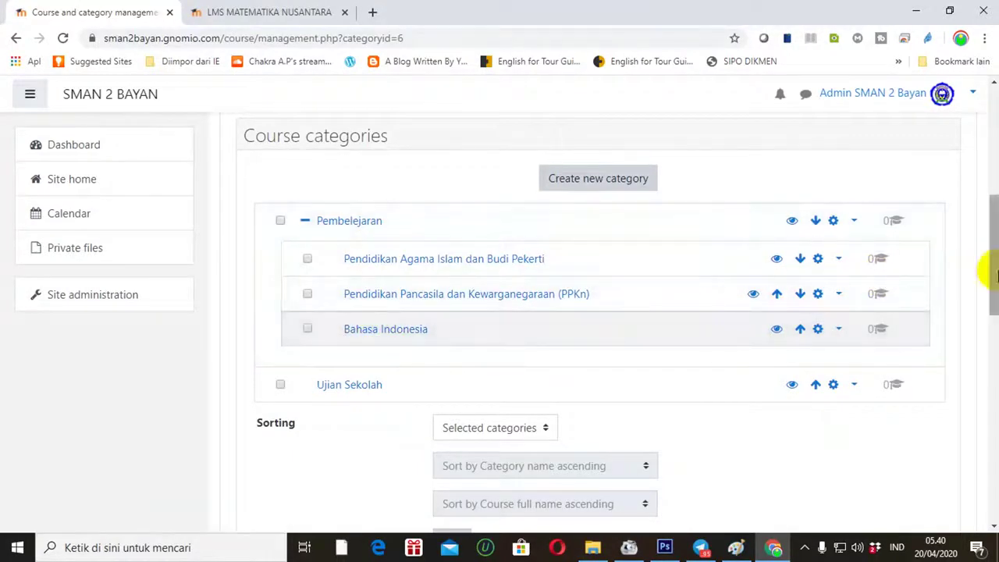
{"action": "left_click_drag", "start_coordinate": [988, 263], "coordinate": [988, 372]}
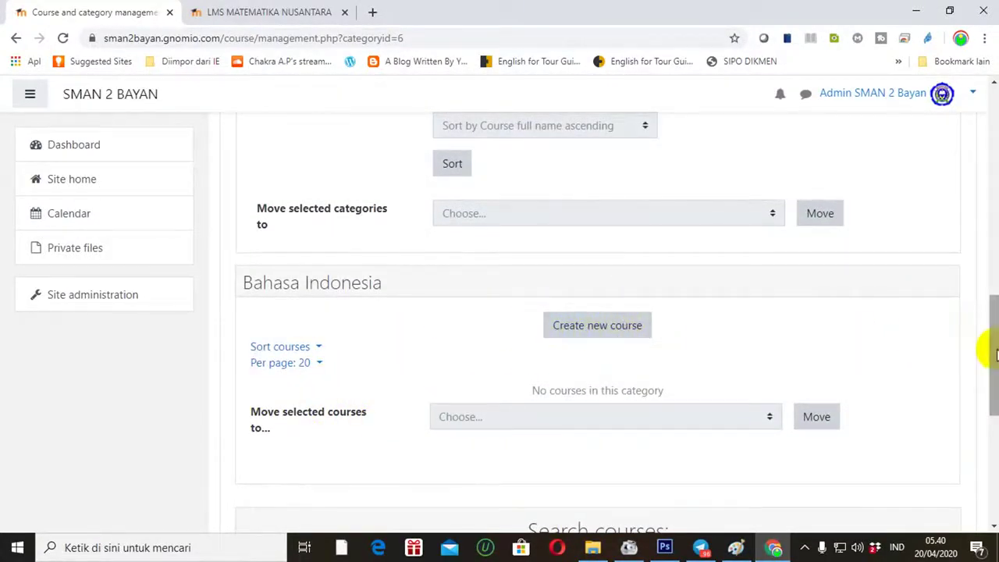
{"action": "left_click", "coordinate": [588, 329]}
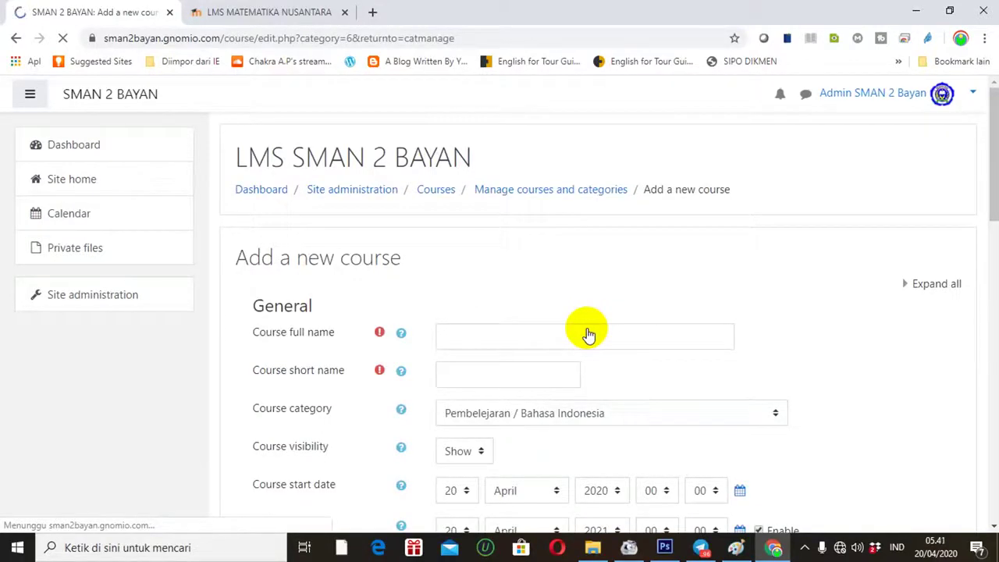
{"action": "scroll", "coordinate": [290, 250], "scroll_direction": "down", "scroll_amount": 1}
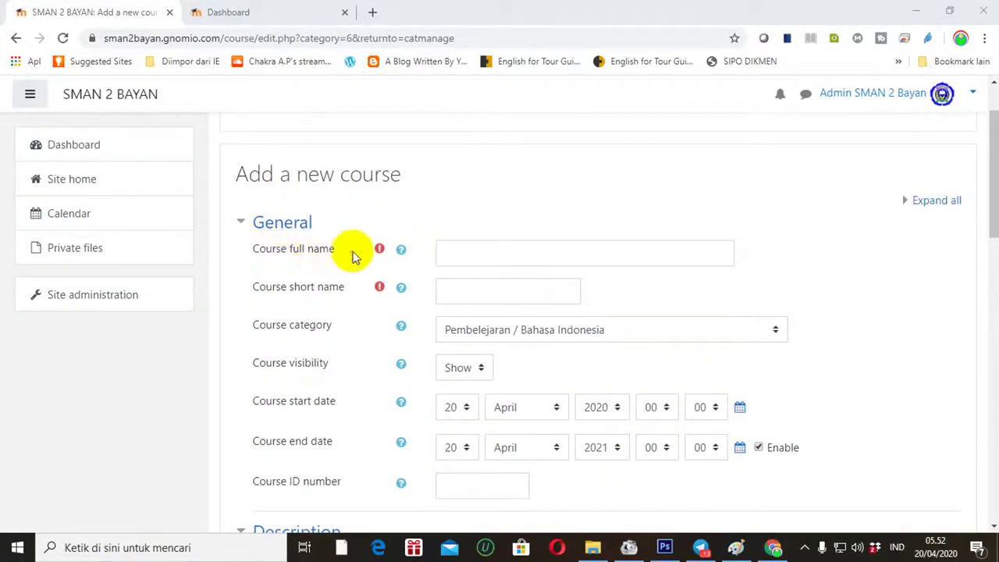
{"action": "left_click", "coordinate": [461, 256]}
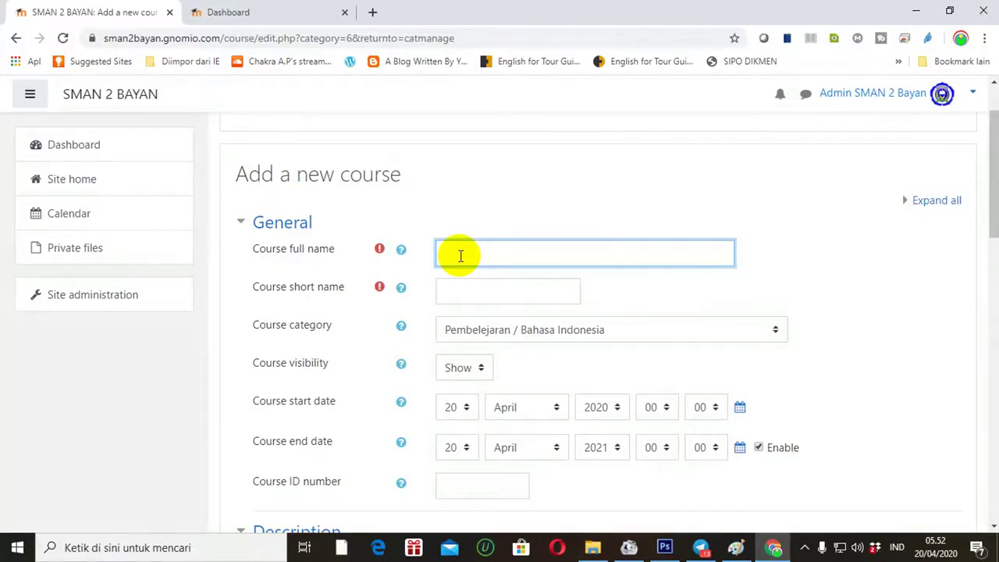
{"action": "type", "text": "endid"}
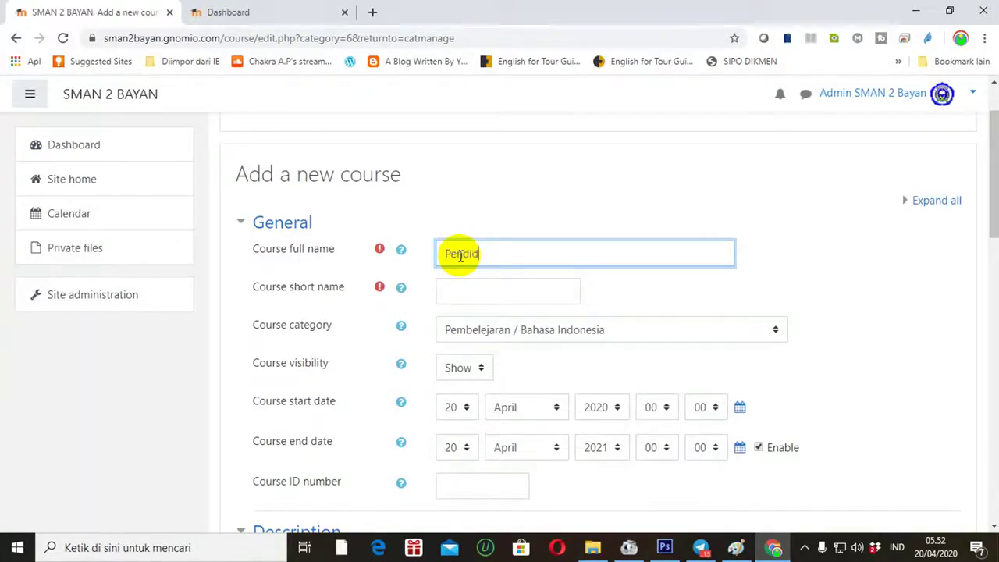
{"action": "type", "text": "ikan Agama Isla"}
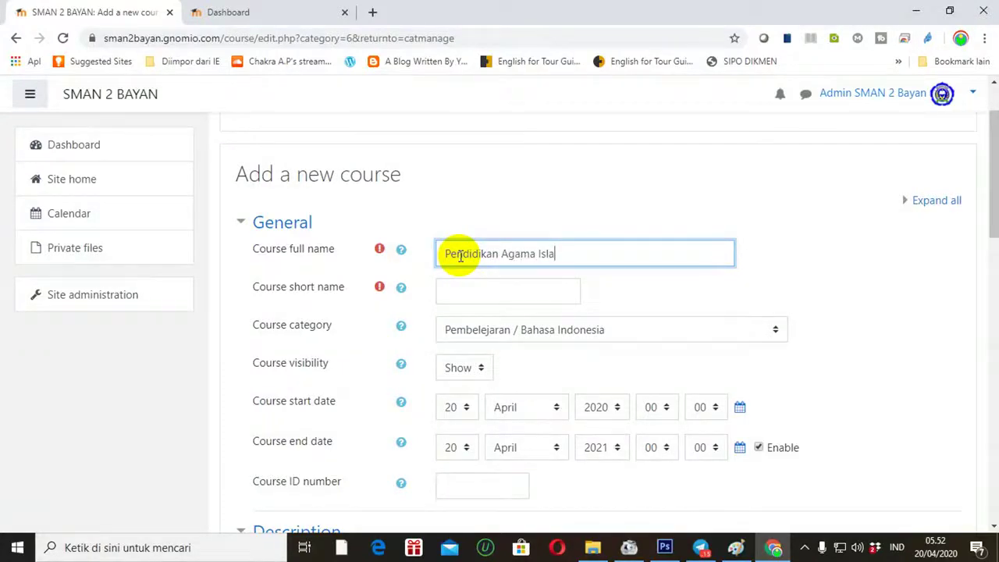
{"action": "type", "text": "m dan Budi Pekerti Kelas X"}
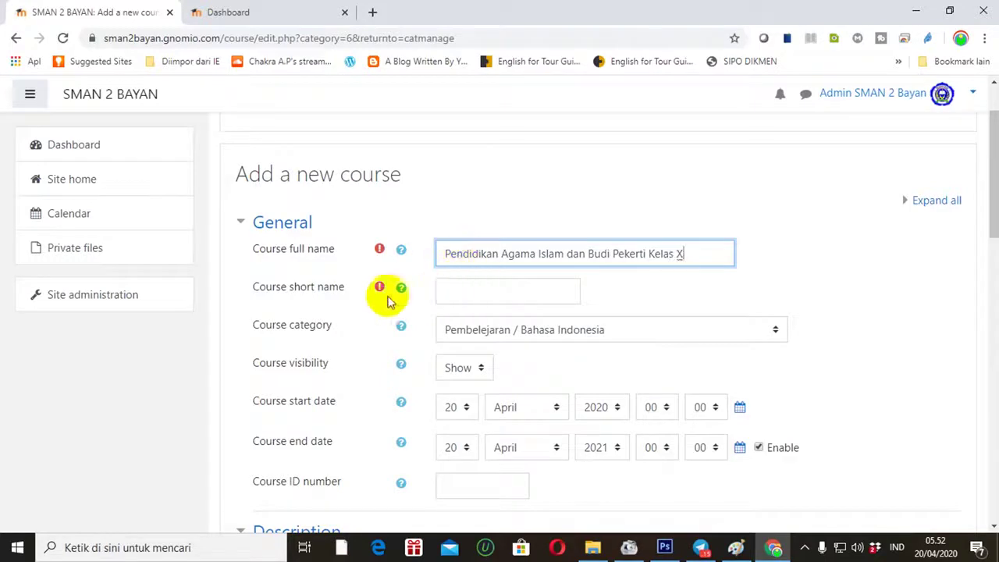
Set the course short name to PAIBPX and disable the course end date.
{"action": "left_click", "coordinate": [453, 286]}
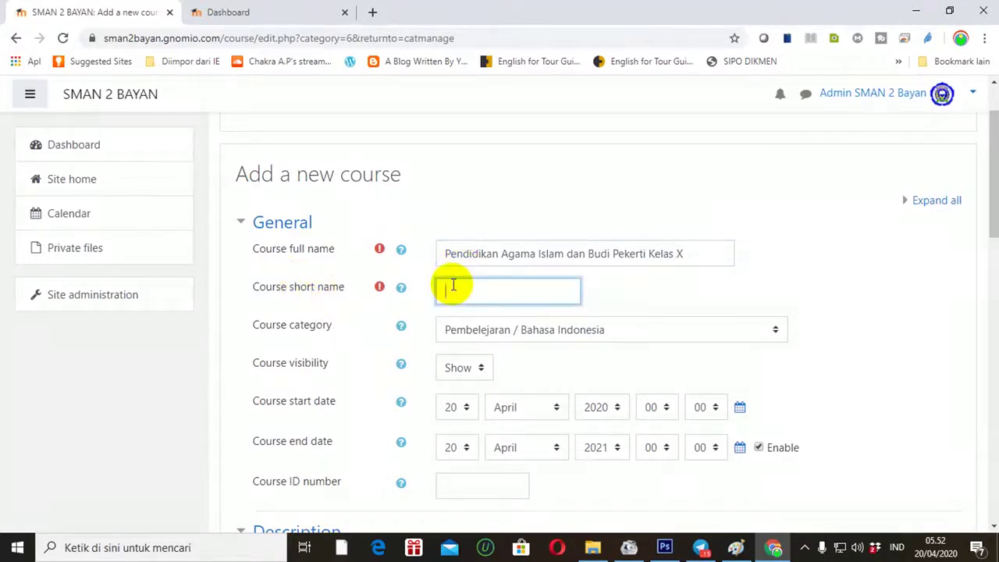
{"action": "type", "text": "PAIBPX"}
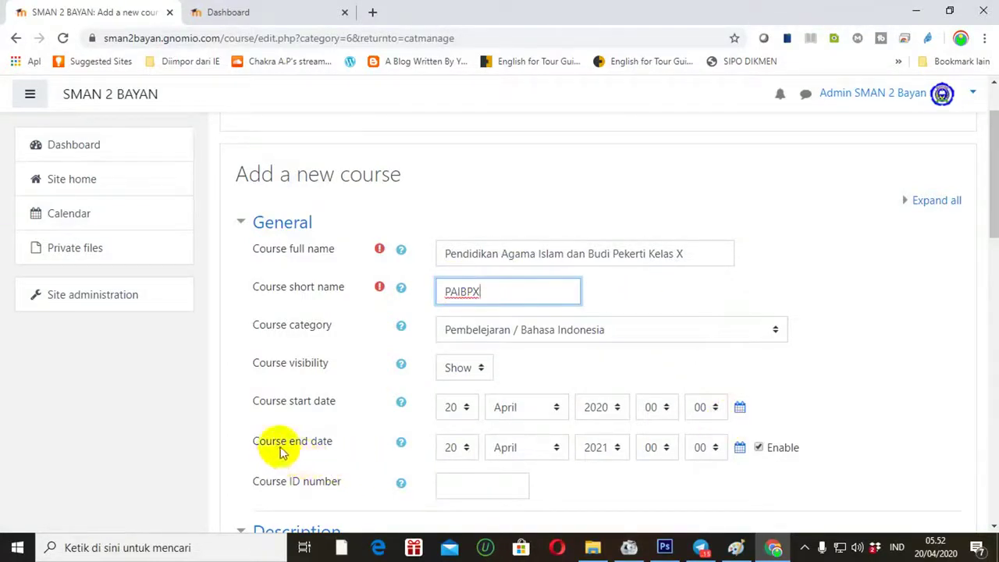
{"action": "left_click", "coordinate": [758, 448]}
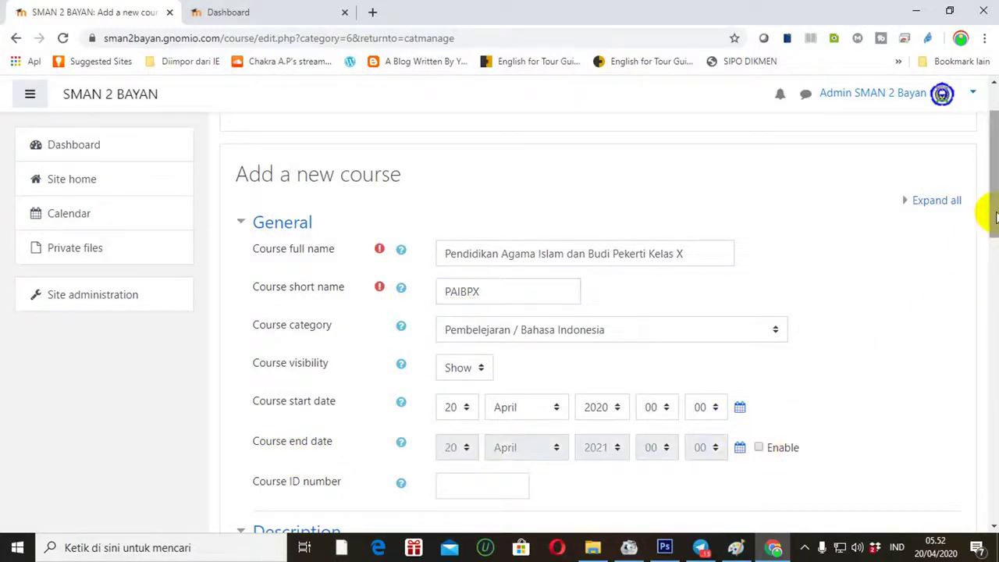
{"action": "left_click_drag", "start_coordinate": [995, 217], "coordinate": [966, 433]}
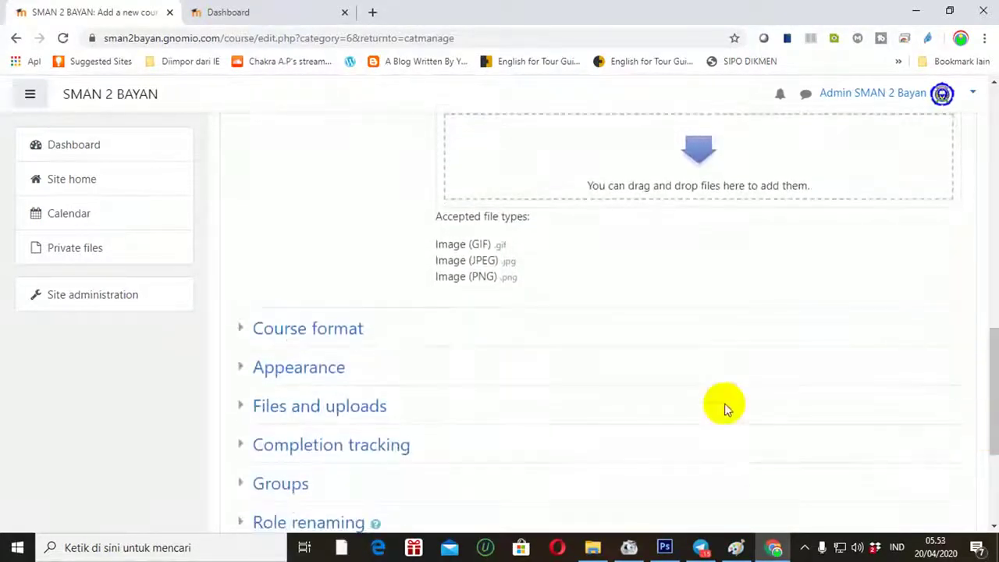
Set the course format to Topics format with 12 sections, then save the course and return to category management.
{"action": "left_click", "coordinate": [324, 336]}
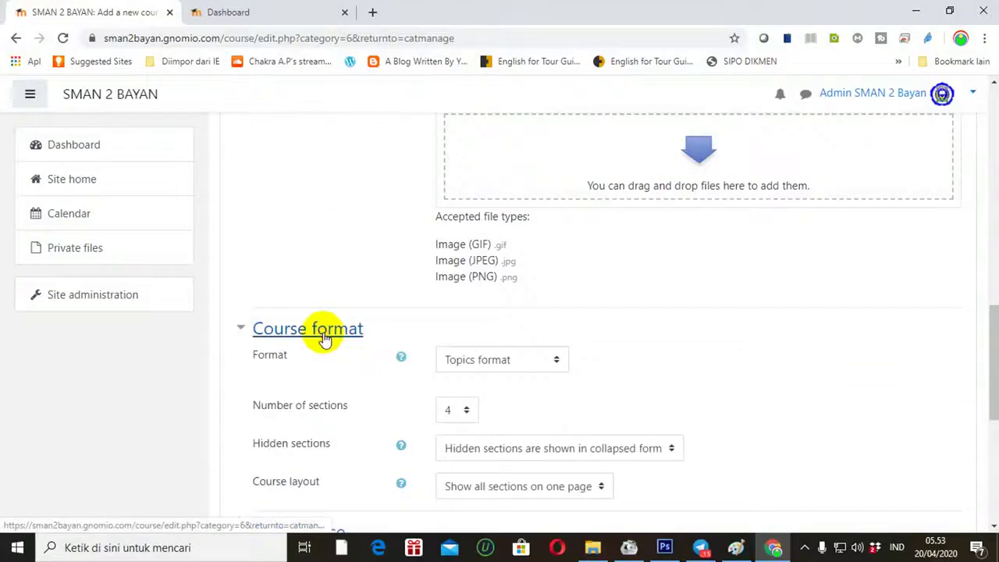
{"action": "left_click", "coordinate": [556, 363]}
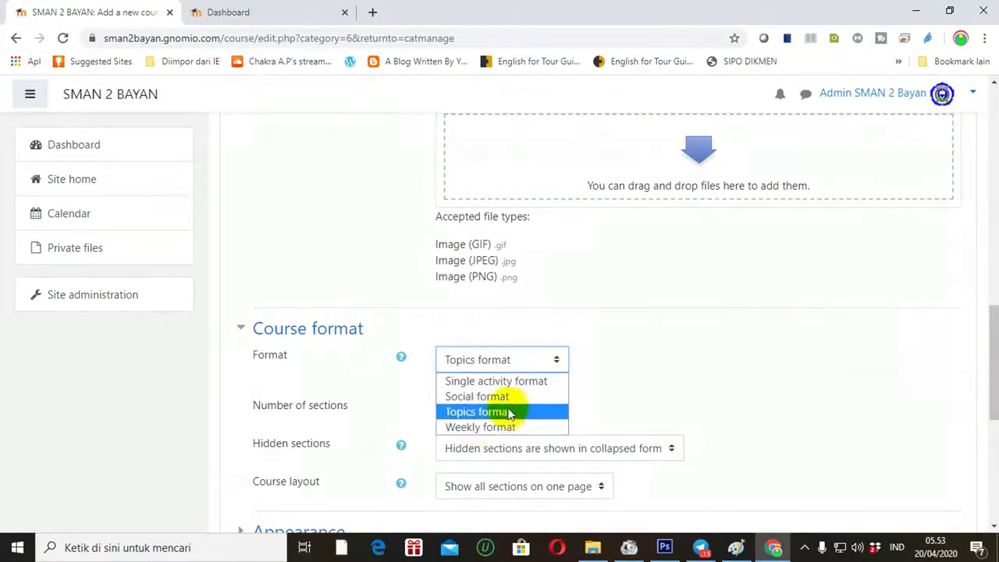
{"action": "left_click", "coordinate": [484, 413]}
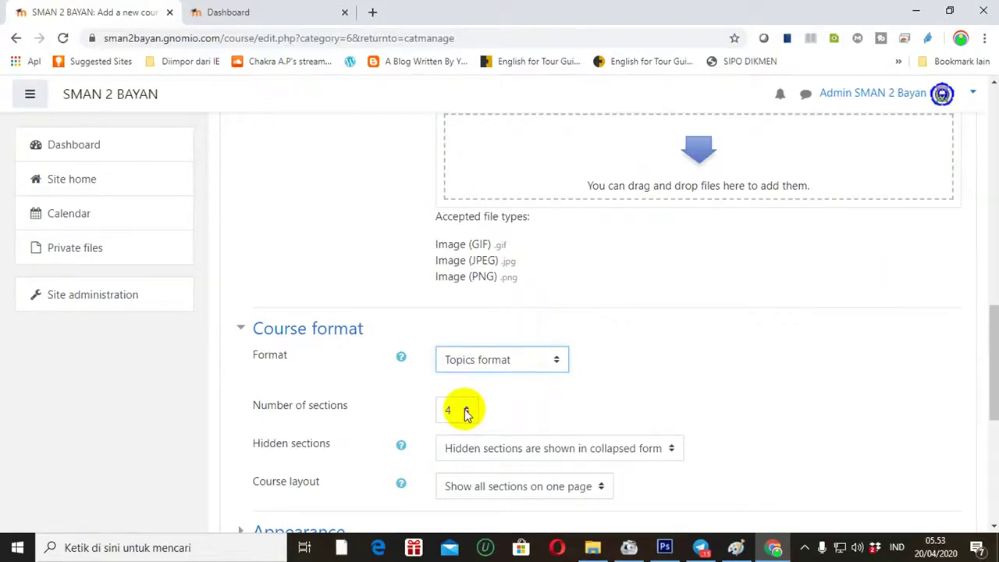
{"action": "left_click", "coordinate": [466, 410]}
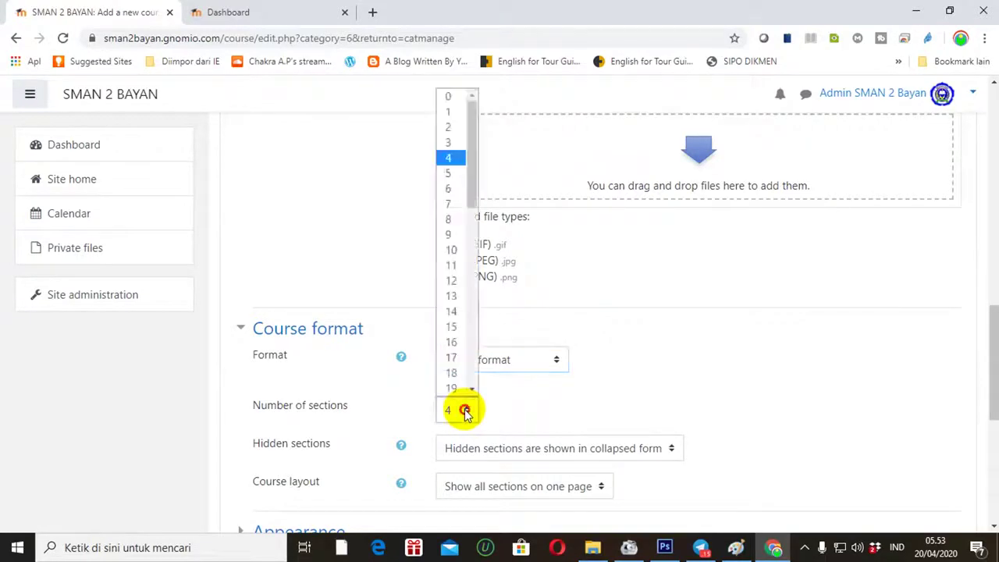
{"action": "left_click", "coordinate": [459, 284]}
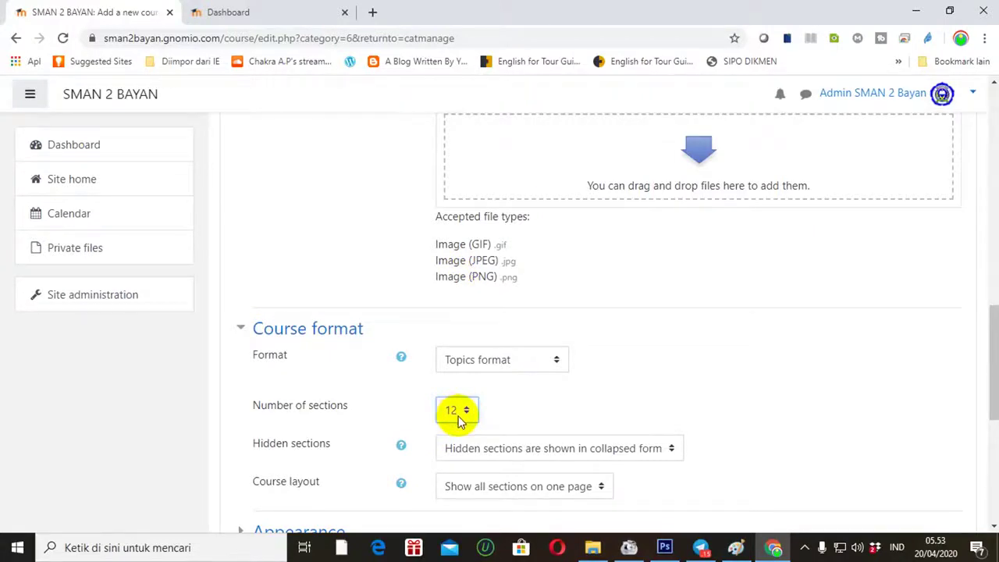
{"action": "left_click_drag", "start_coordinate": [991, 358], "coordinate": [988, 464]}
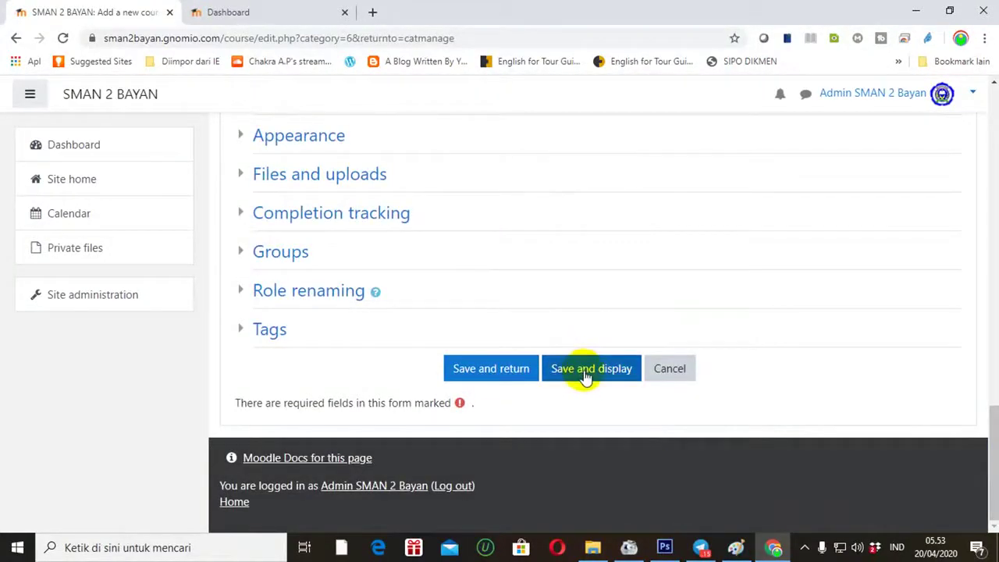
{"action": "left_click", "coordinate": [509, 377]}
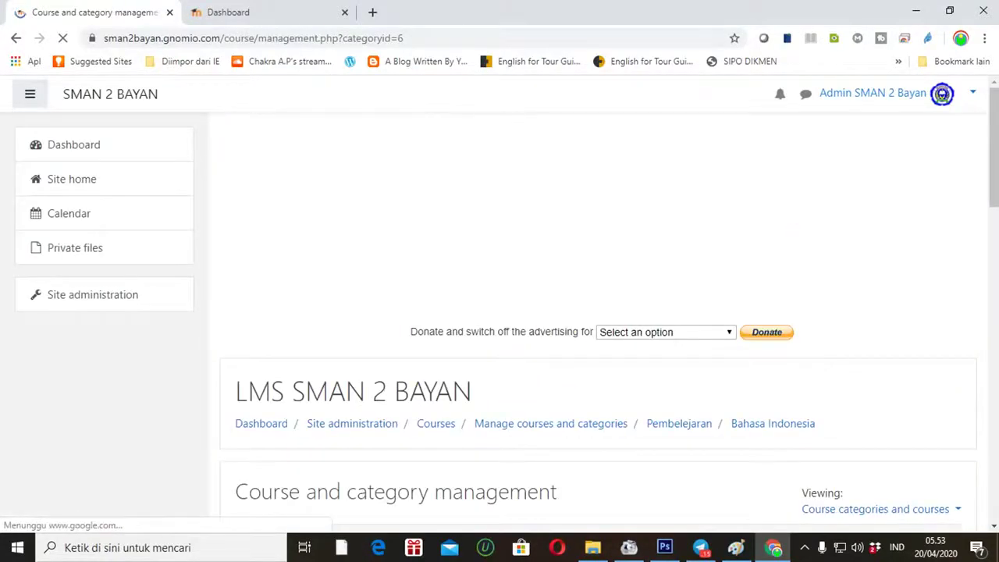
Start another new course and assign it to the category Pembelejaran / Pendidikan Agama Islam dan Budi Pekerti.
{"action": "left_click_drag", "start_coordinate": [993, 131], "coordinate": [991, 356]}
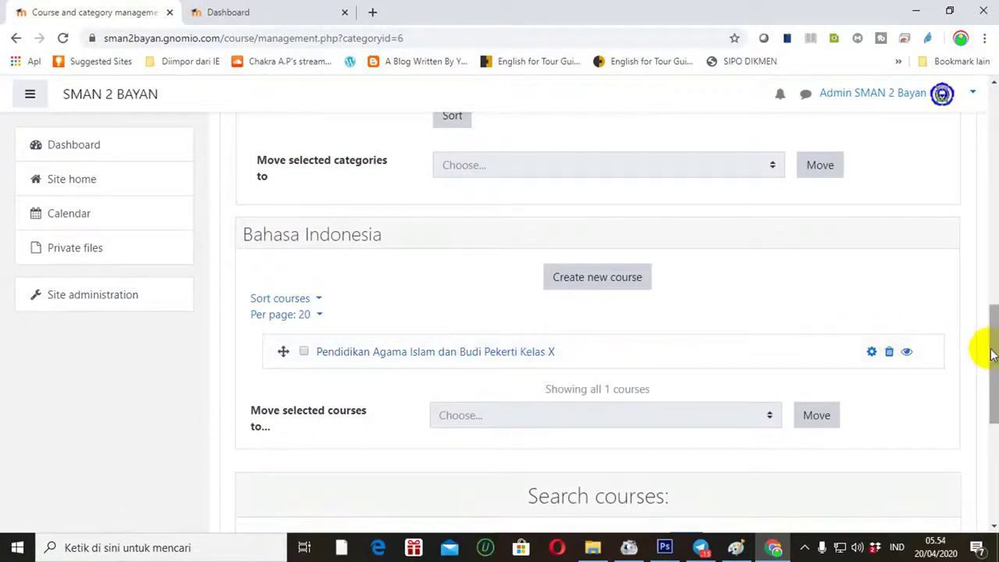
{"action": "left_click_drag", "start_coordinate": [986, 348], "coordinate": [959, 351]}
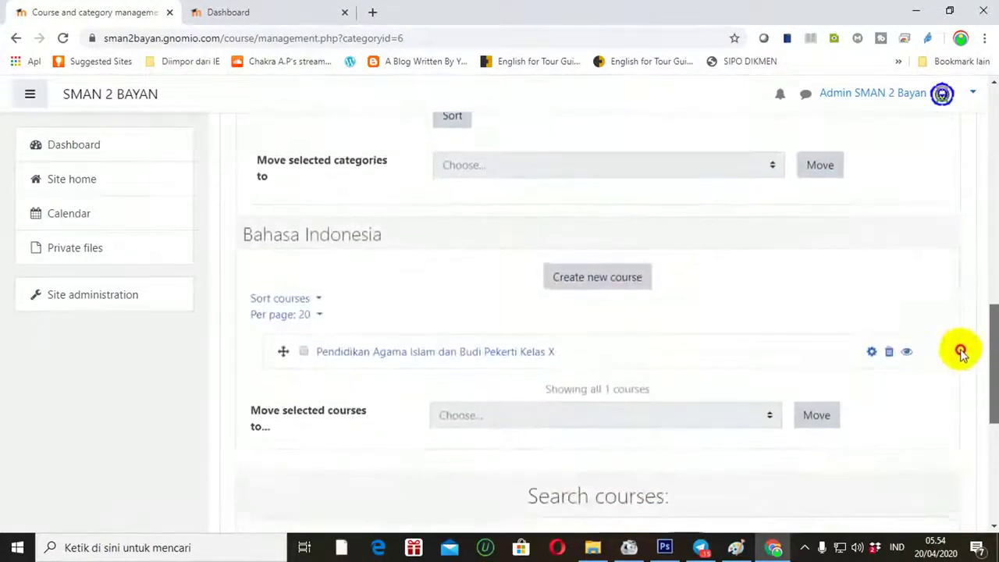
{"action": "left_click", "coordinate": [609, 279]}
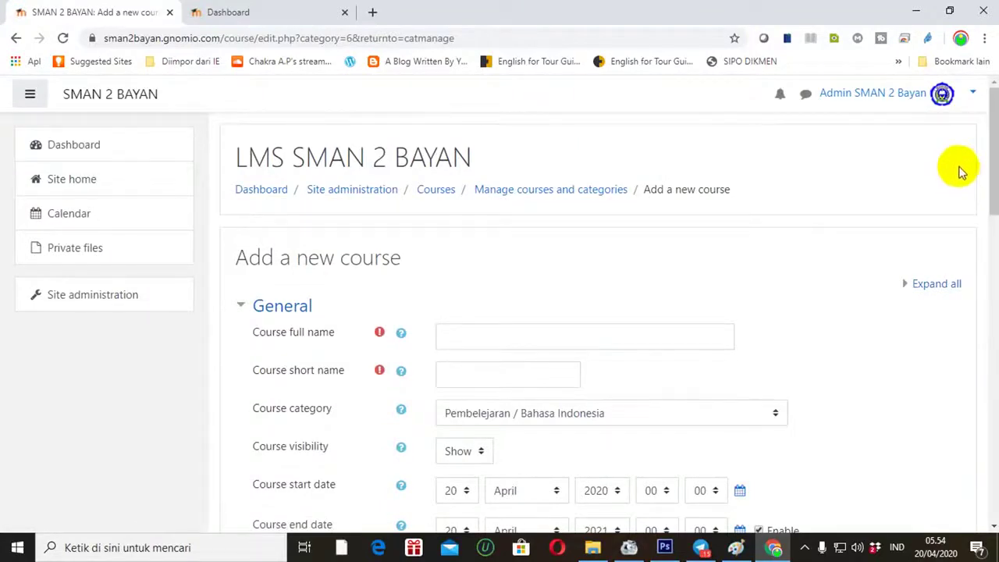
{"action": "left_click_drag", "start_coordinate": [992, 178], "coordinate": [993, 224]}
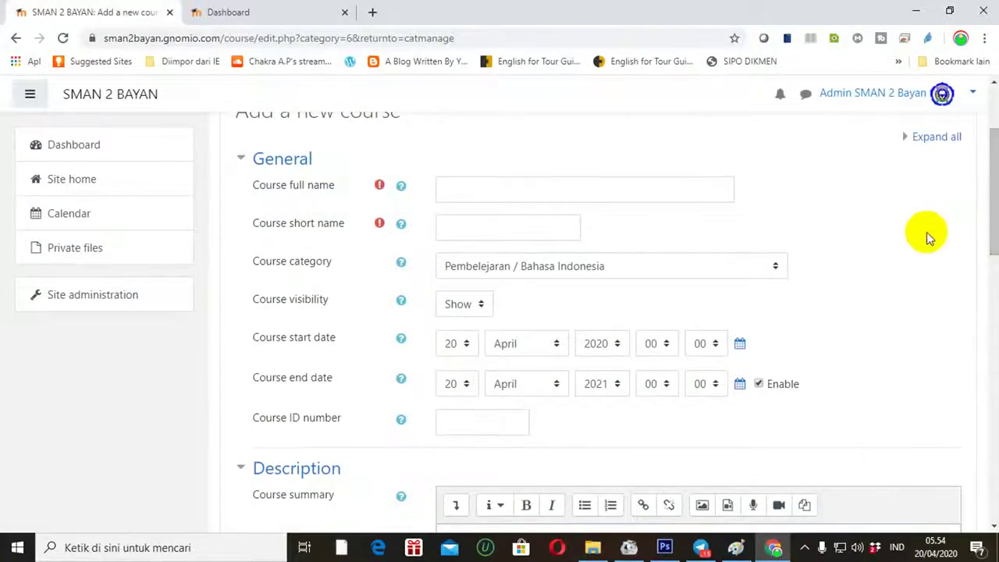
{"action": "left_click", "coordinate": [777, 268]}
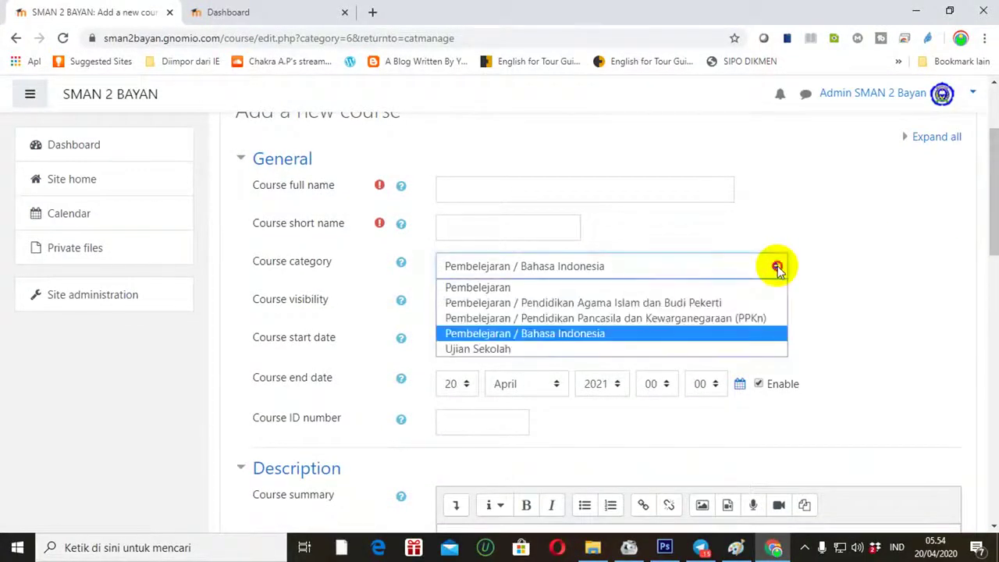
{"action": "left_click", "coordinate": [597, 305]}
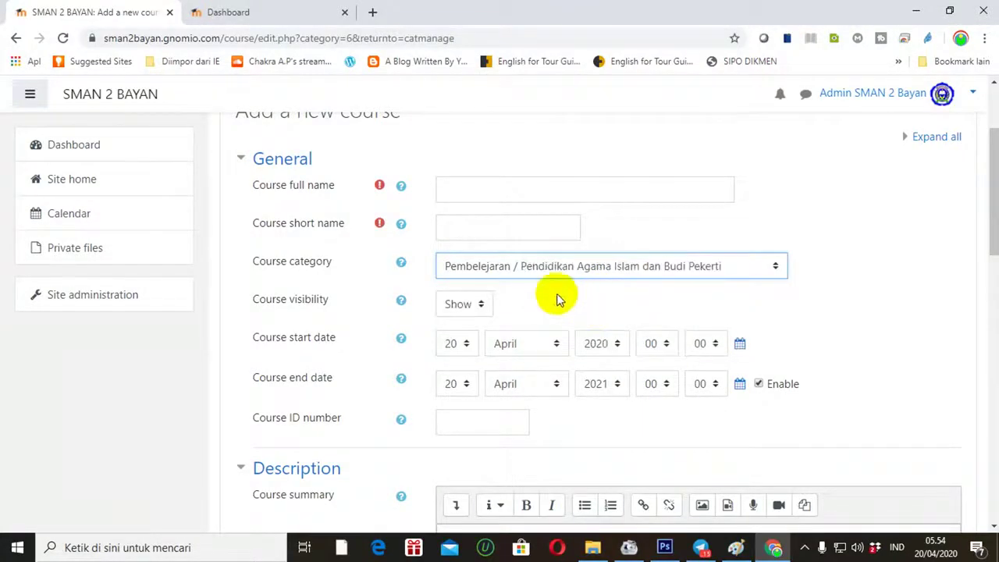
Enter Pendidikan Agama Islam dan Budi Pekerti Kelas XI as the new course's full name.
{"action": "left_click", "coordinate": [475, 198]}
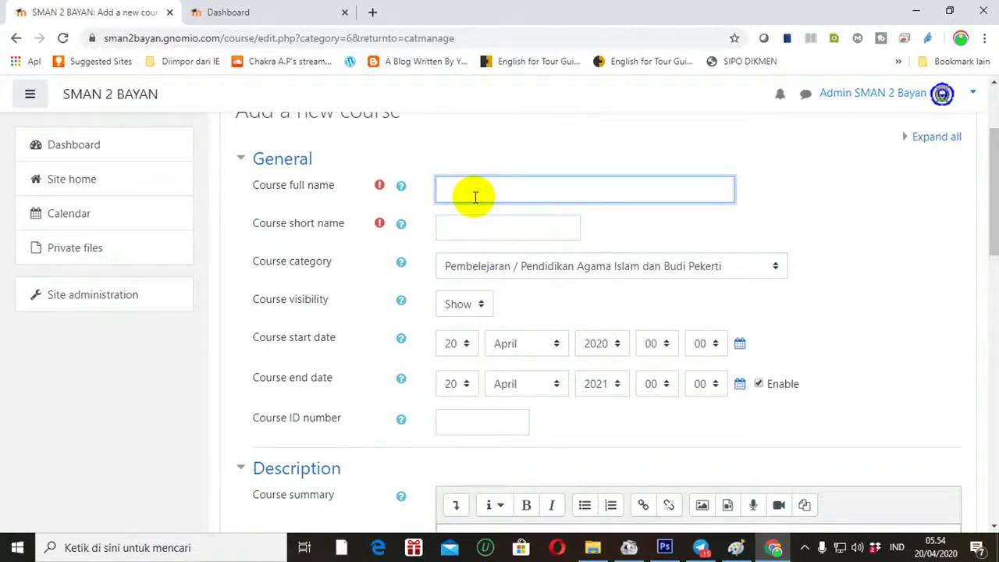
{"action": "type", "text": "P"}
{"action": "type", "text": "endidikan Agama Isla"}
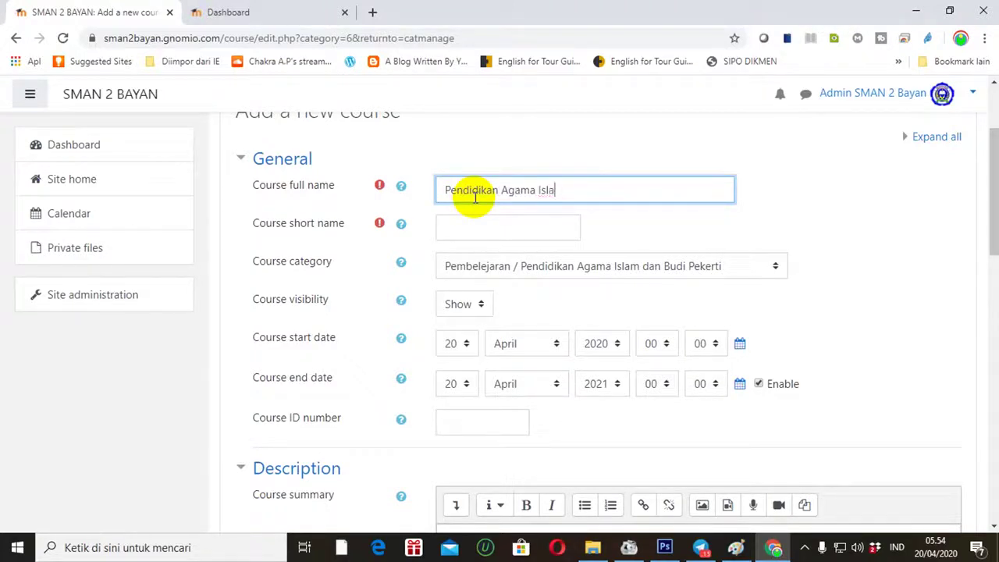
{"action": "type", "text": "m dan Budi Pekerti Kelas XI"}
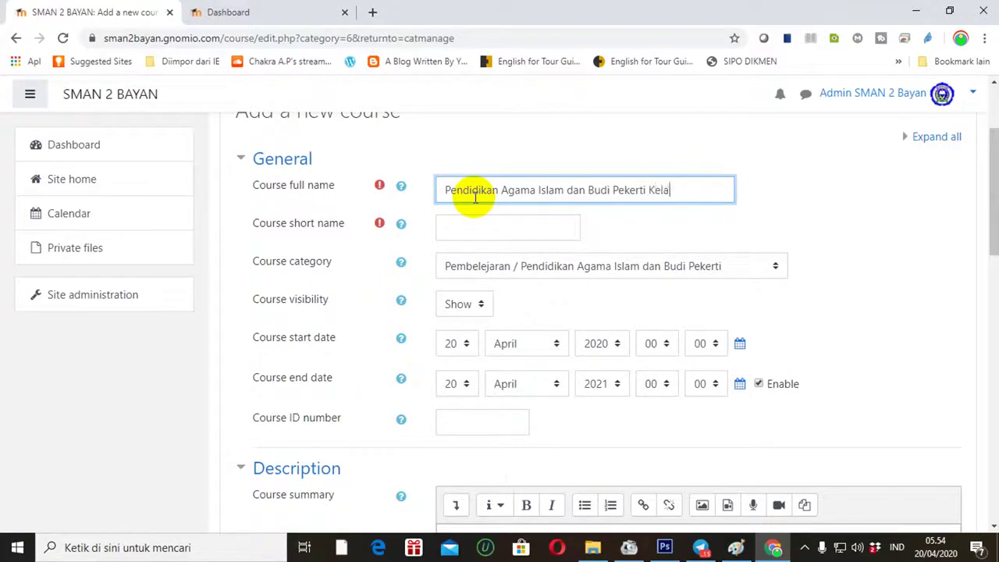
Set the course short name to PAIBPXI and disable the course end date.
{"action": "left_click", "coordinate": [448, 226]}
{"action": "type", "text": "PAIB"}
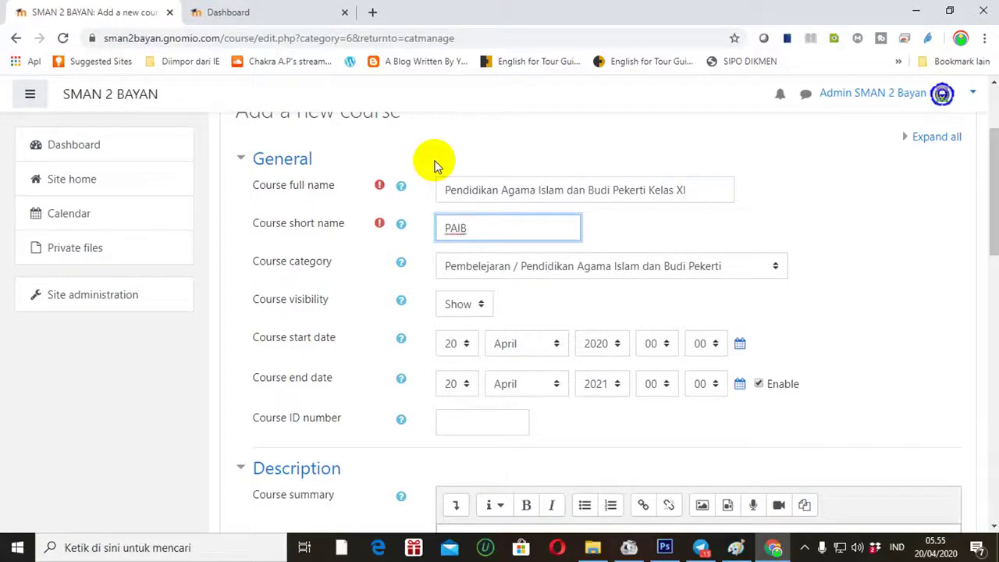
{"action": "type", "text": "PXI"}
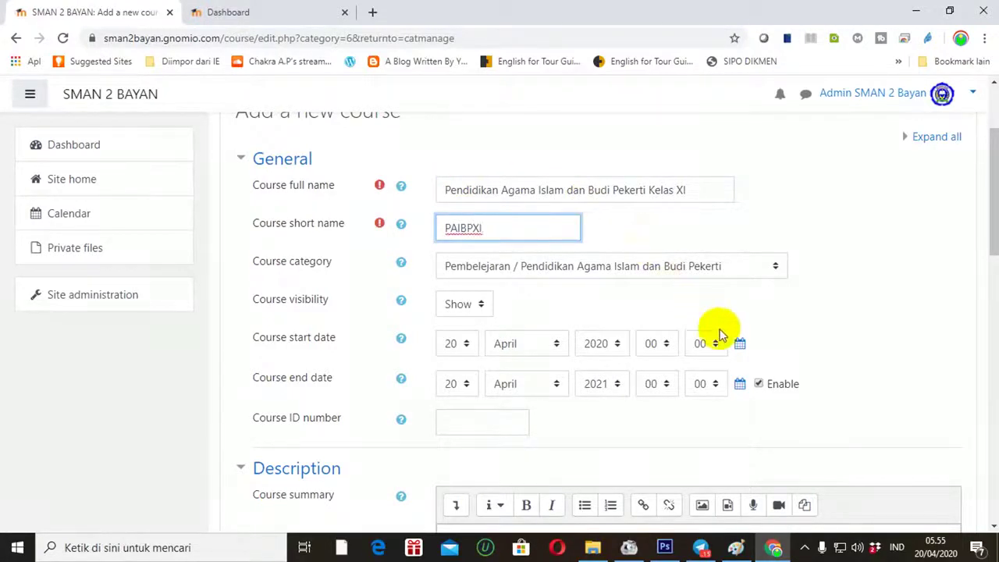
{"action": "left_click", "coordinate": [758, 384]}
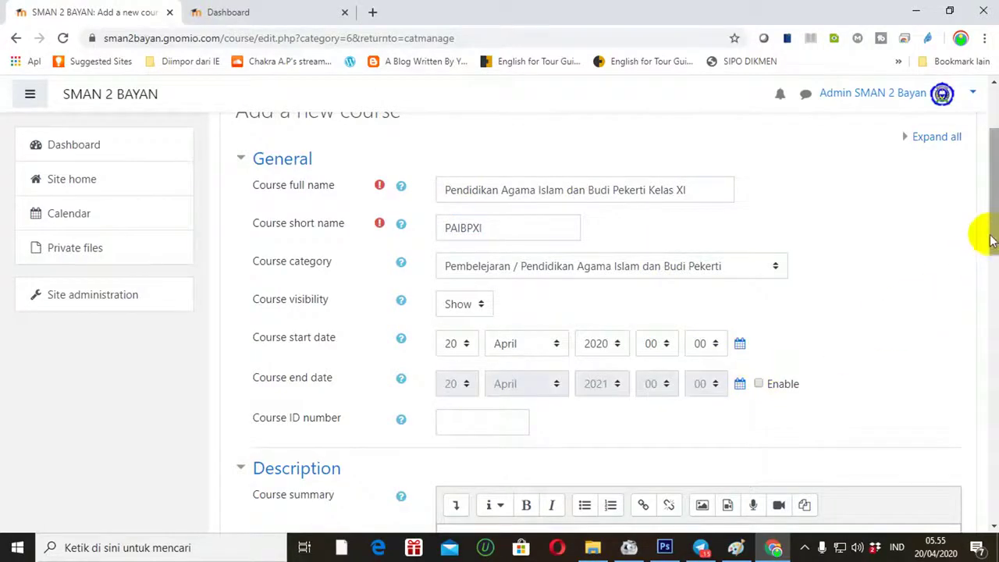
Set the Kelas XI course's number of sections to 12, then save it and return to category management.
{"action": "left_click_drag", "start_coordinate": [988, 229], "coordinate": [974, 429]}
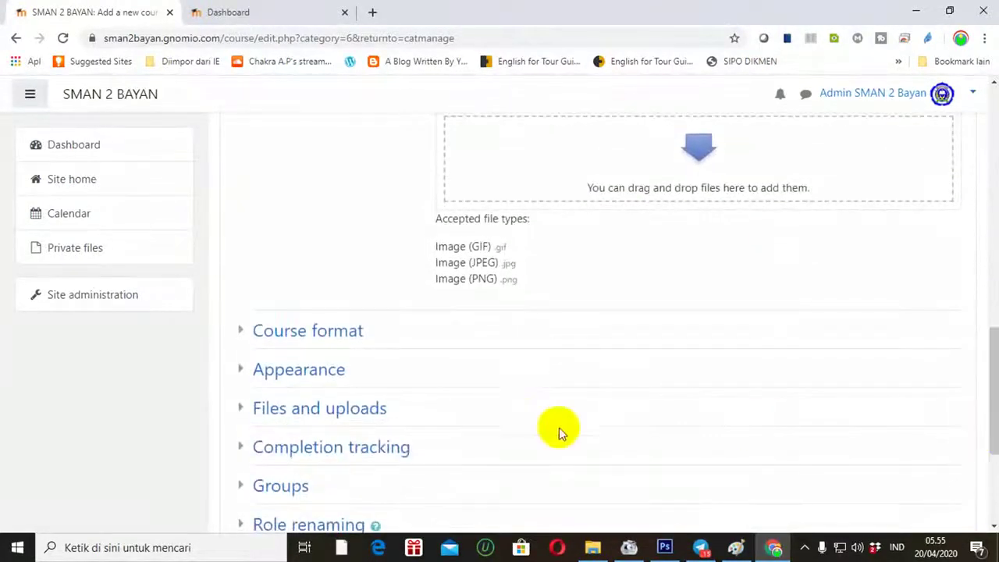
{"action": "left_click", "coordinate": [346, 338]}
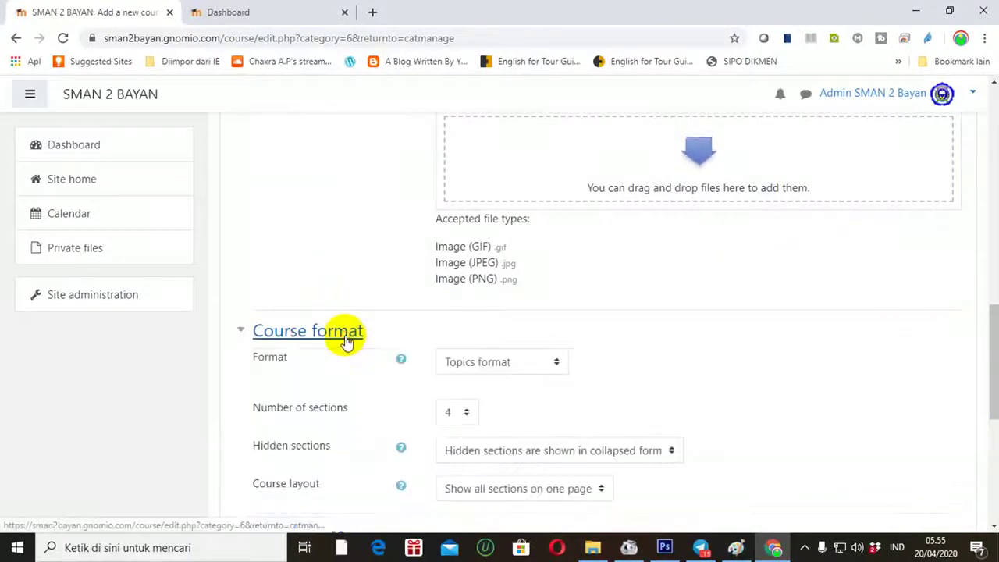
{"action": "left_click", "coordinate": [459, 413]}
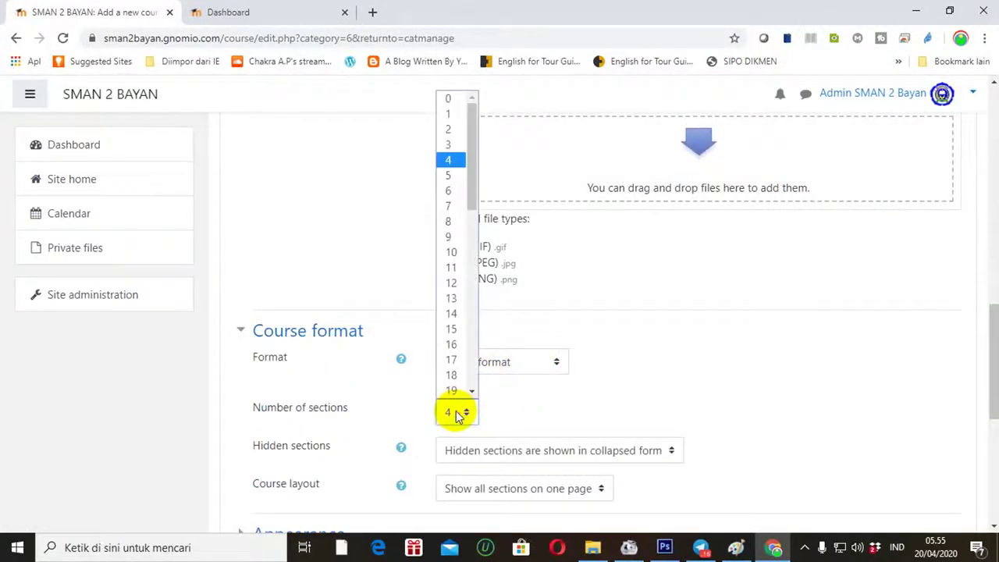
{"action": "left_click", "coordinate": [452, 282]}
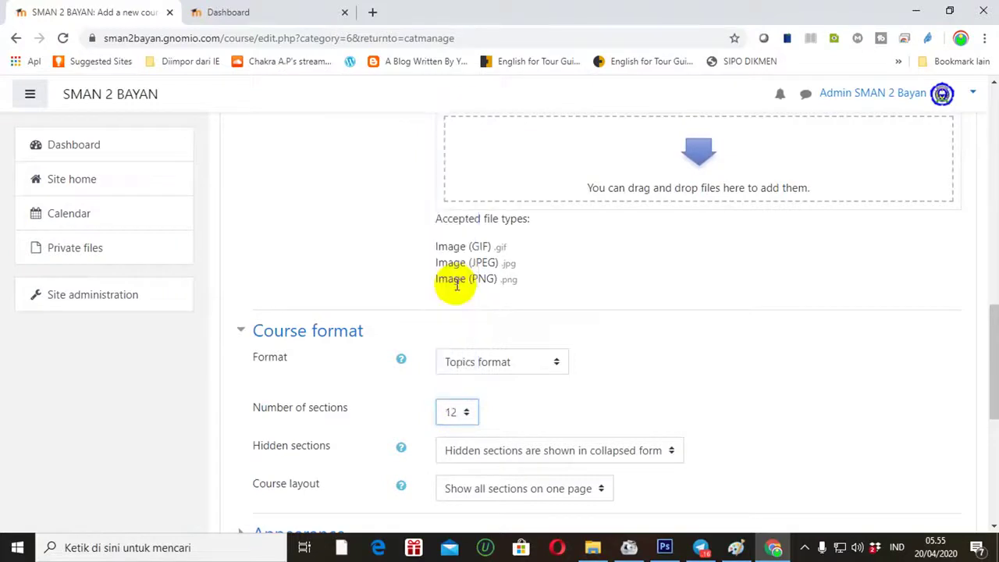
{"action": "left_click_drag", "start_coordinate": [993, 314], "coordinate": [988, 424]}
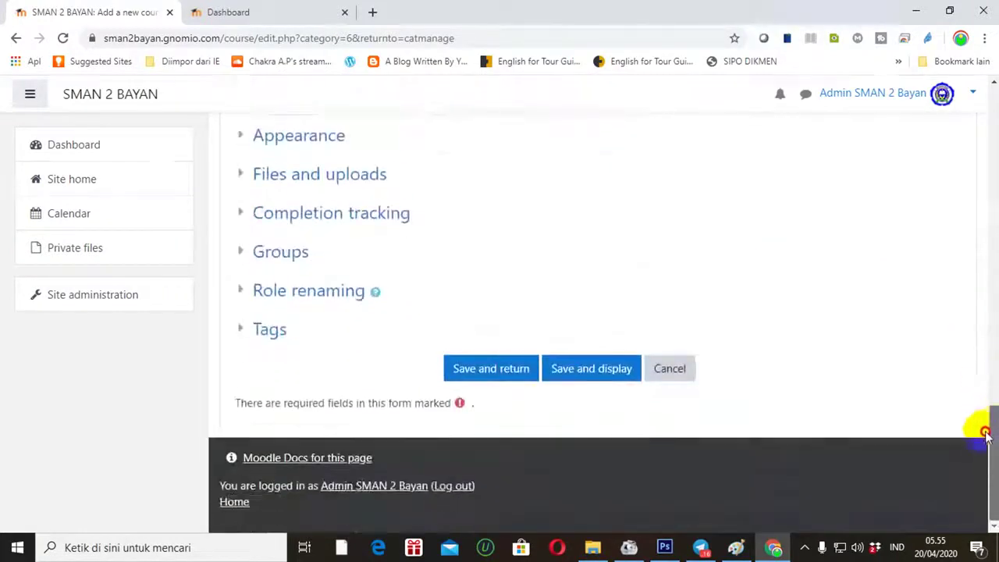
{"action": "left_click", "coordinate": [511, 370]}
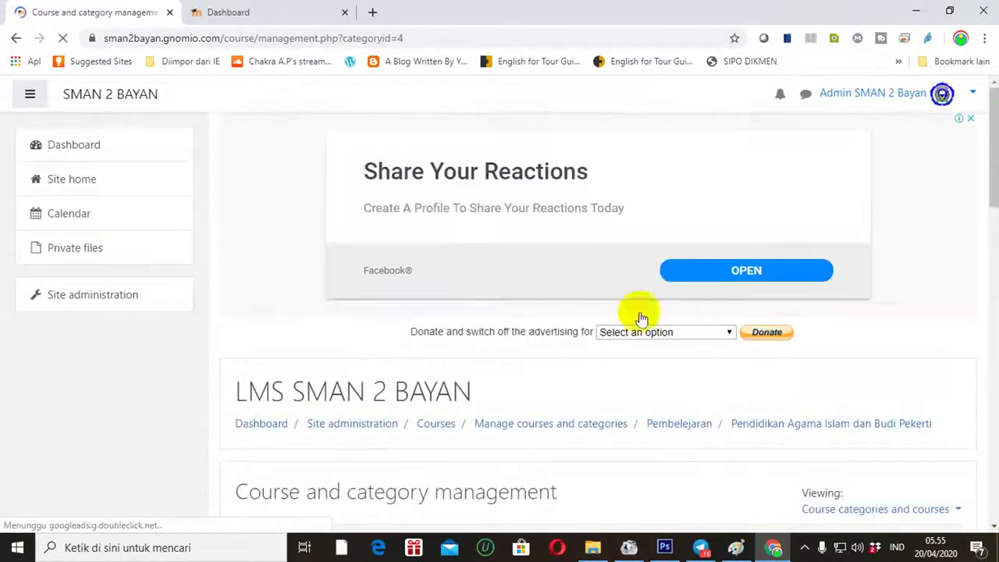
Select the Pendidikan Agama Islam dan Budi Pekerti category and review its course list.
{"action": "left_click_drag", "start_coordinate": [988, 167], "coordinate": [992, 284]}
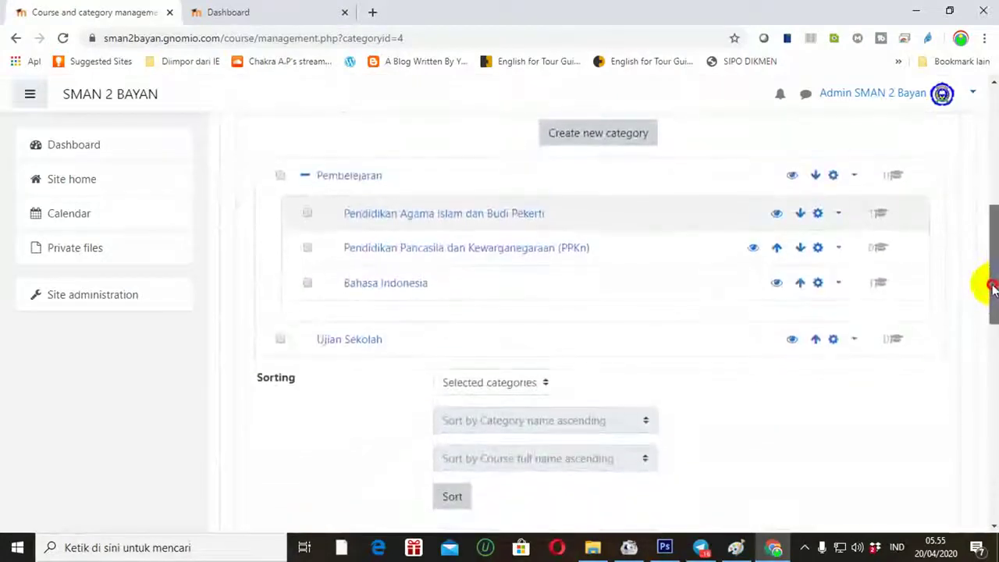
{"action": "left_click", "coordinate": [383, 223]}
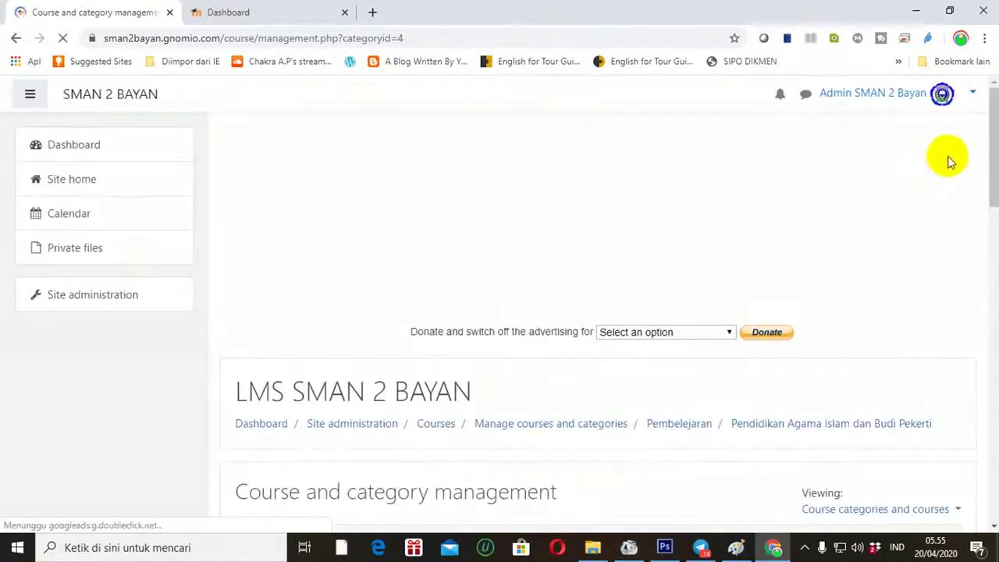
{"action": "left_click_drag", "start_coordinate": [985, 138], "coordinate": [960, 354]}
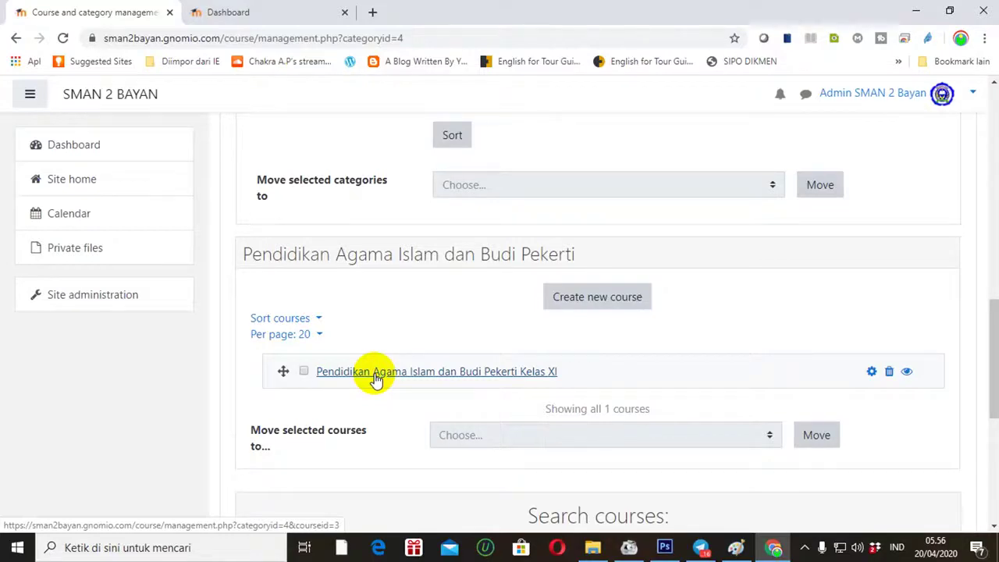
{"action": "left_click_drag", "start_coordinate": [985, 338], "coordinate": [985, 367]}
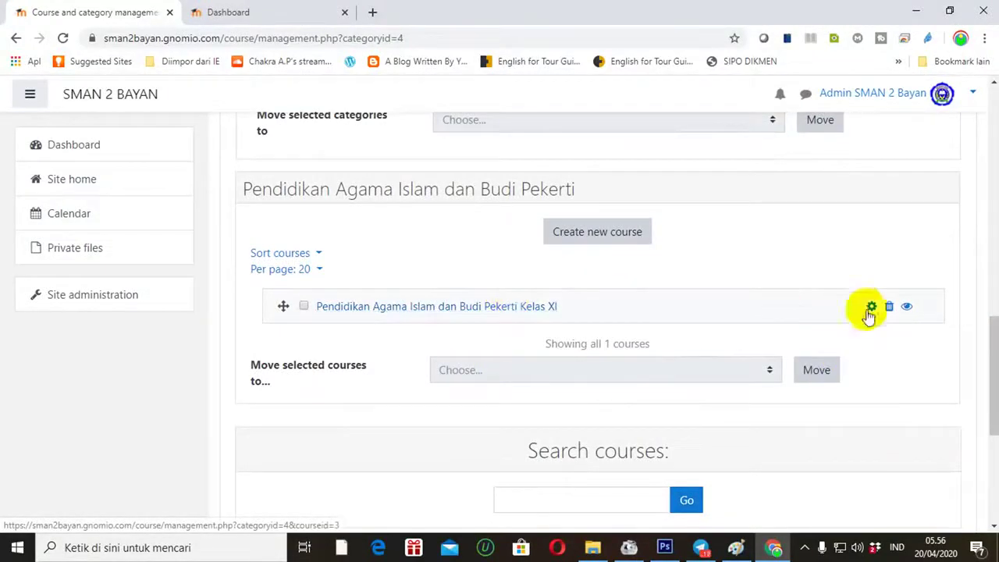
Edit the Kelas X course listed under Bahasa Indonesia, changing its category to Pembelejaran / Pendidikan Agama Islam dan Budi Pekerti.
{"action": "left_click_drag", "start_coordinate": [987, 343], "coordinate": [983, 257]}
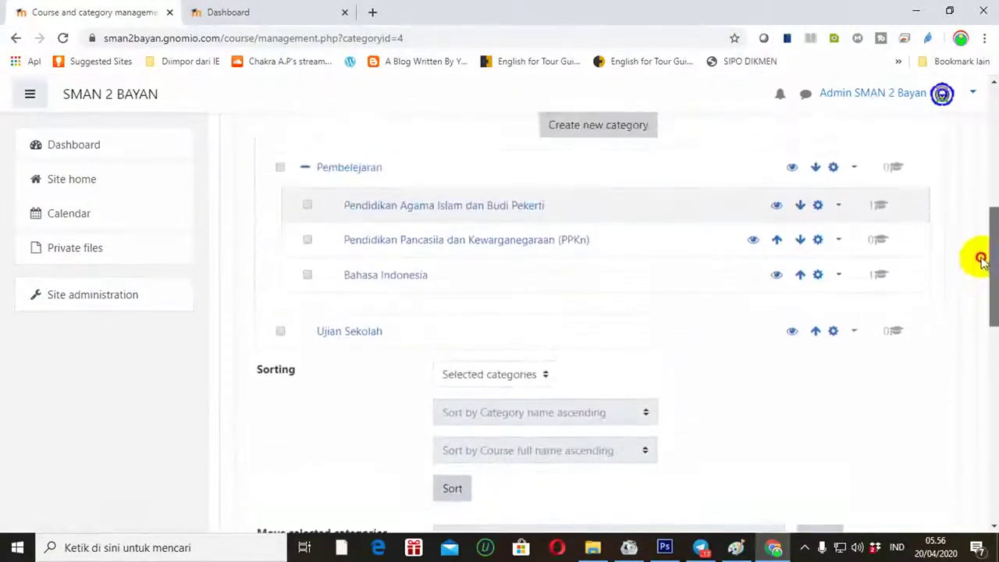
{"action": "left_click", "coordinate": [383, 278]}
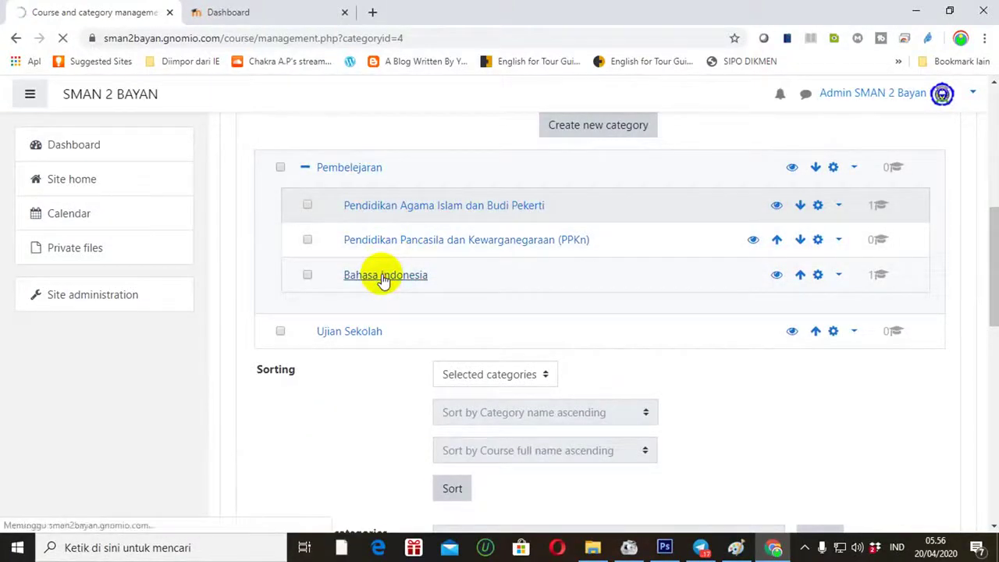
{"action": "left_click_drag", "start_coordinate": [993, 160], "coordinate": [986, 388]}
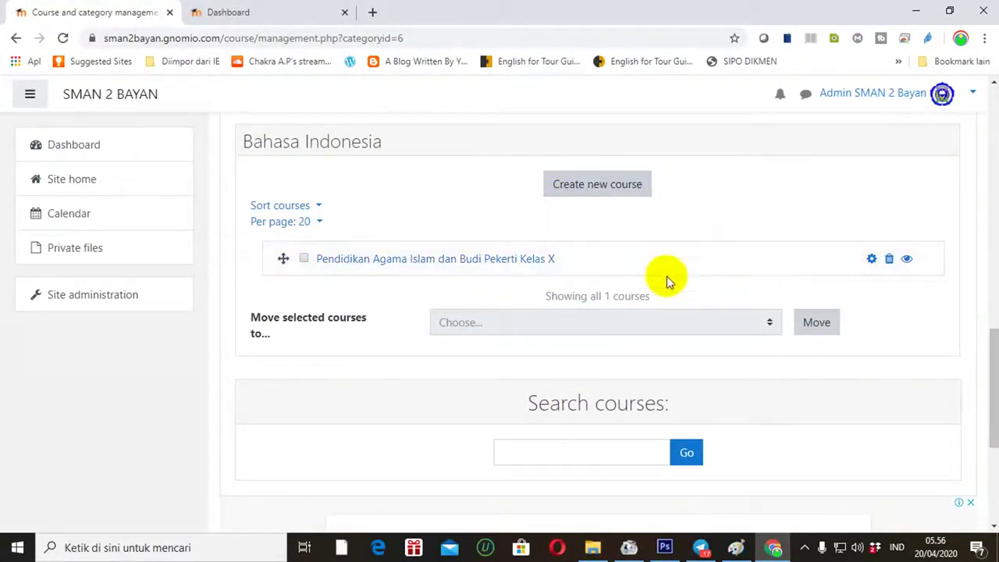
{"action": "left_click", "coordinate": [872, 260]}
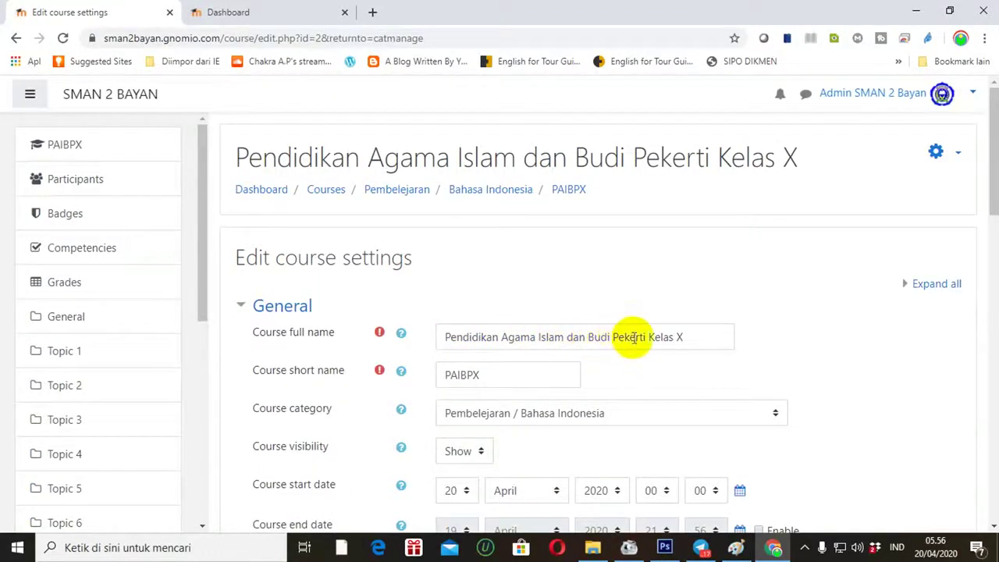
{"action": "left_click", "coordinate": [775, 419]}
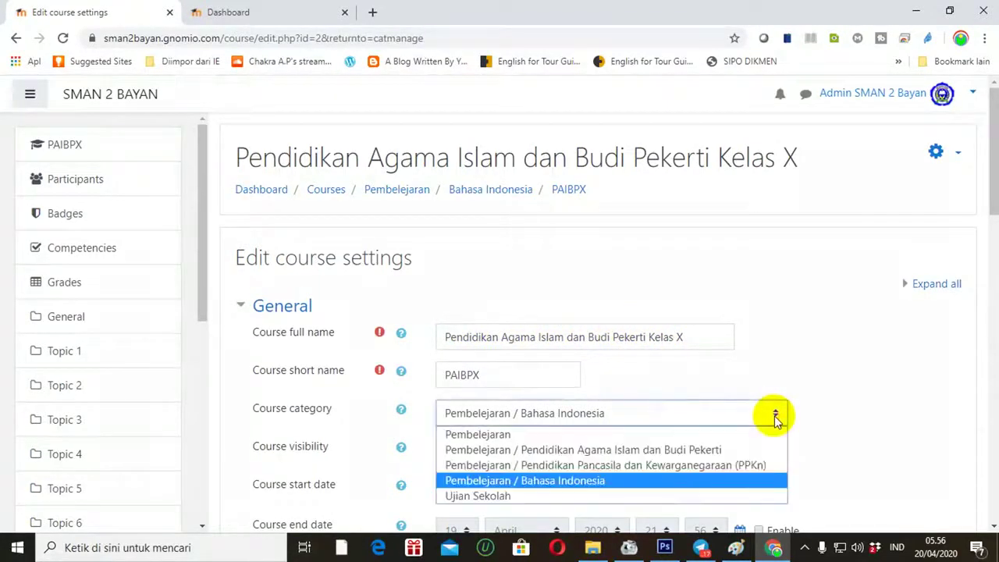
{"action": "left_click", "coordinate": [639, 451]}
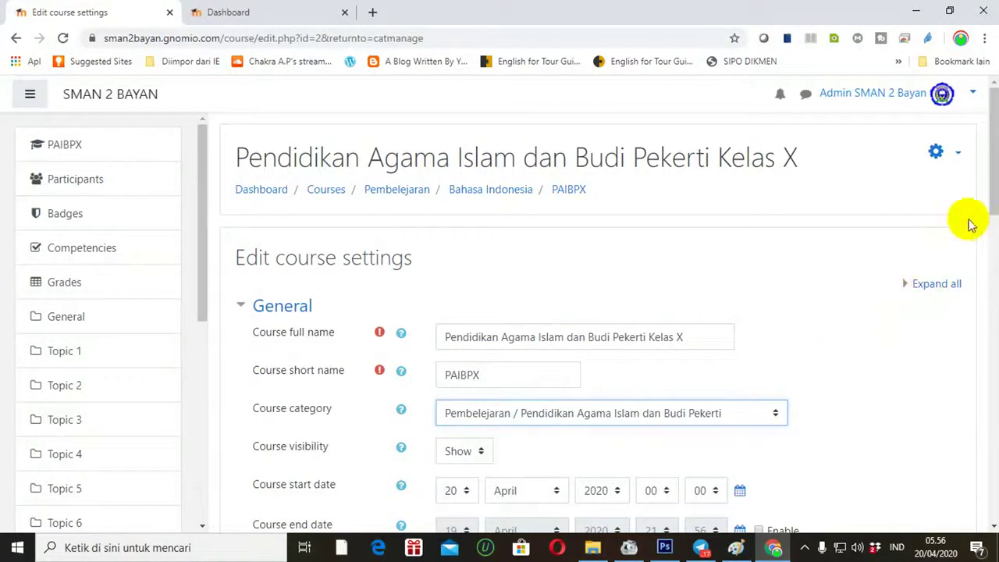
Save the Kelas X course's changed category, then select the Pendidikan Agama Islam dan Budi Pekerti category.
{"action": "left_click_drag", "start_coordinate": [993, 195], "coordinate": [826, 471]}
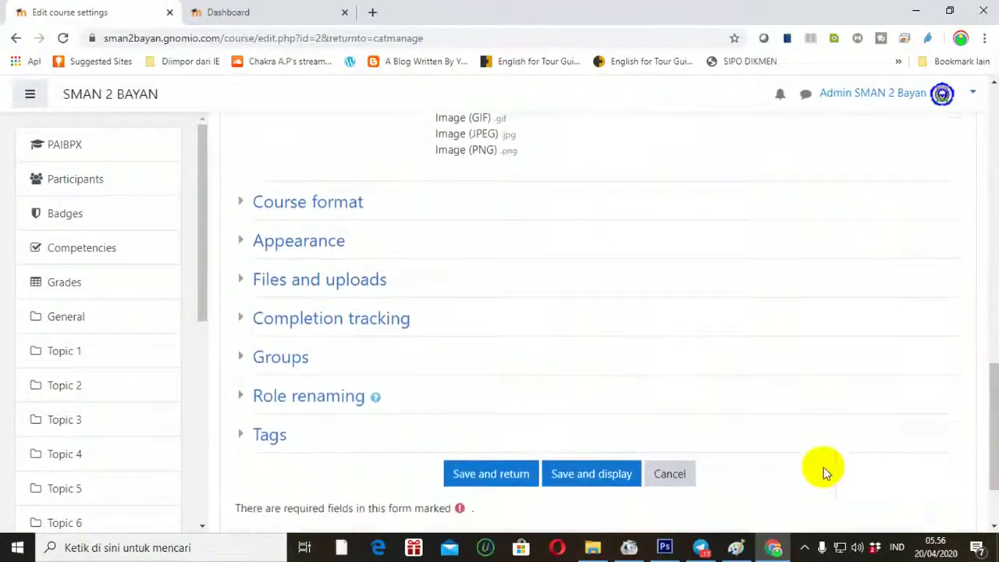
{"action": "left_click", "coordinate": [518, 474]}
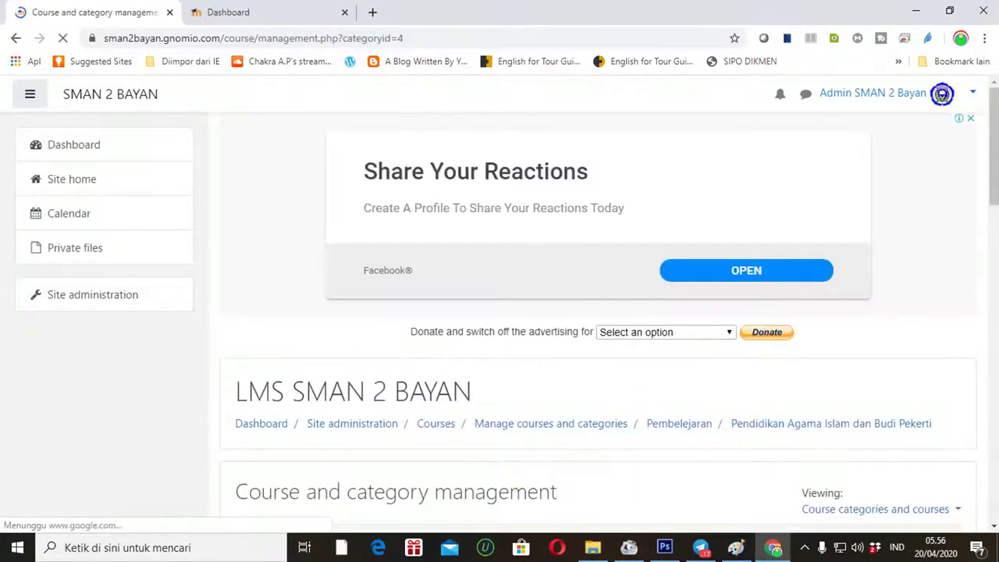
{"action": "left_click_drag", "start_coordinate": [993, 176], "coordinate": [985, 276]}
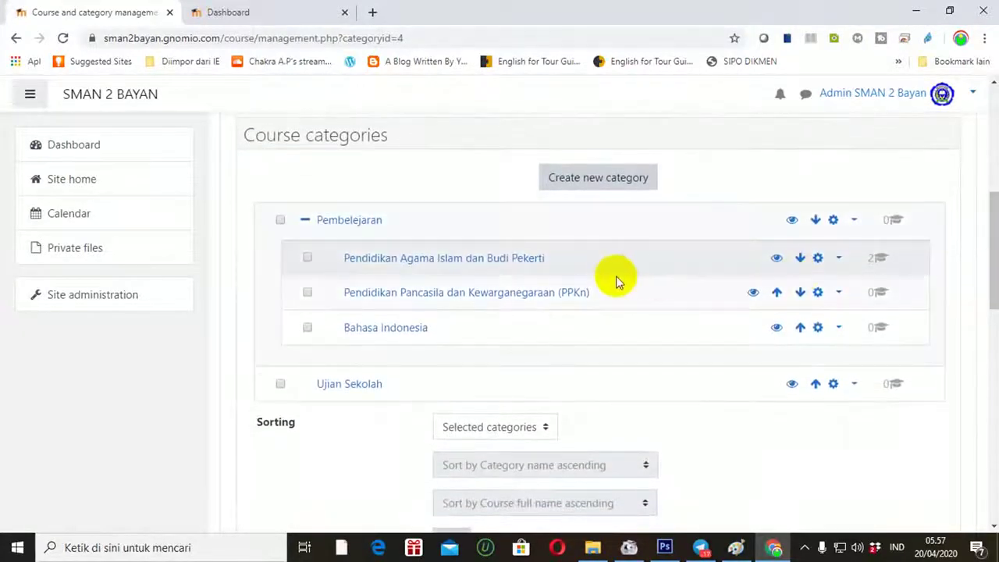
{"action": "left_click", "coordinate": [403, 266]}
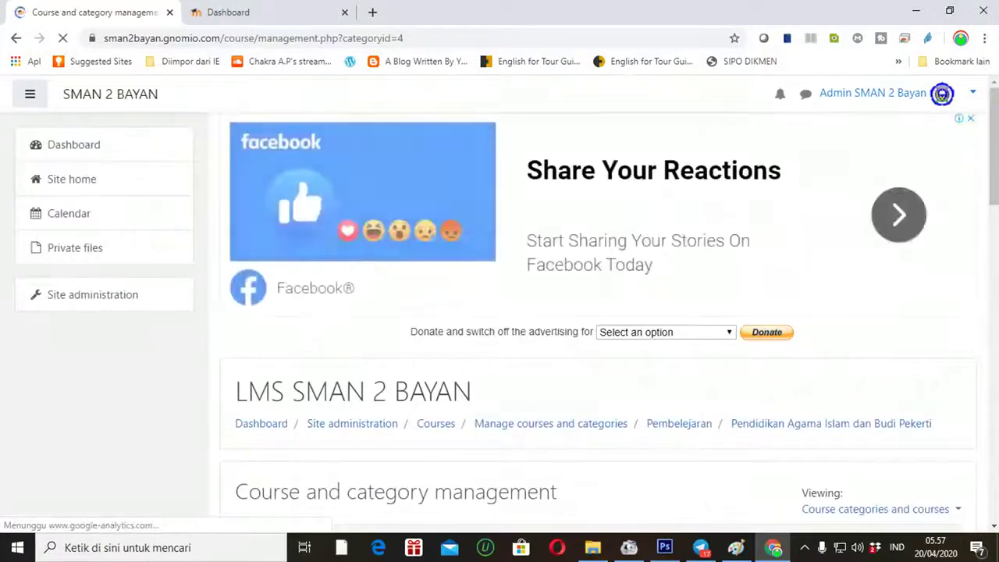
Move the Kelas X course above the Kelas XI course in the category's course list.
{"action": "left_click_drag", "start_coordinate": [995, 146], "coordinate": [993, 346]}
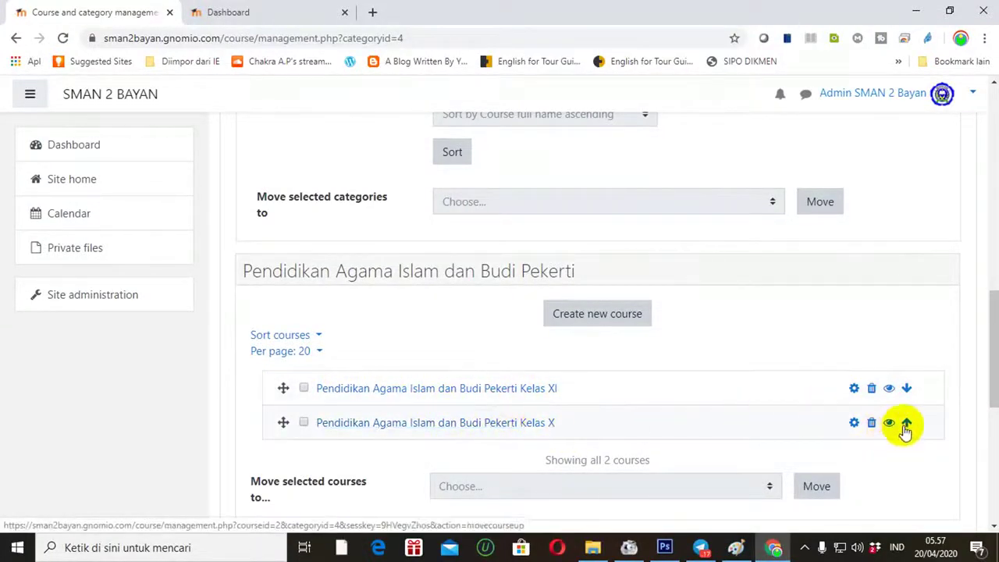
{"action": "left_click", "coordinate": [304, 423]}
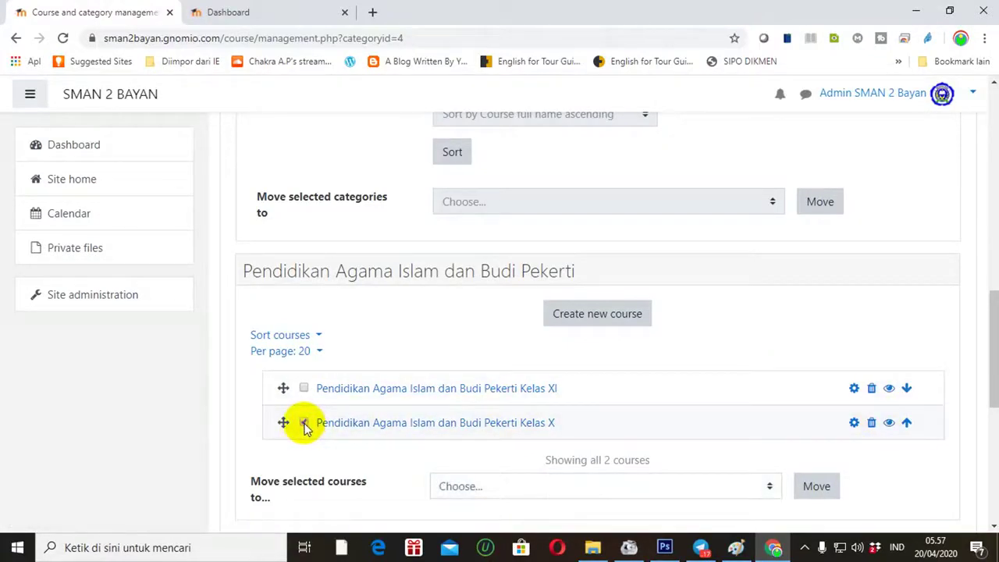
{"action": "left_click", "coordinate": [906, 423]}
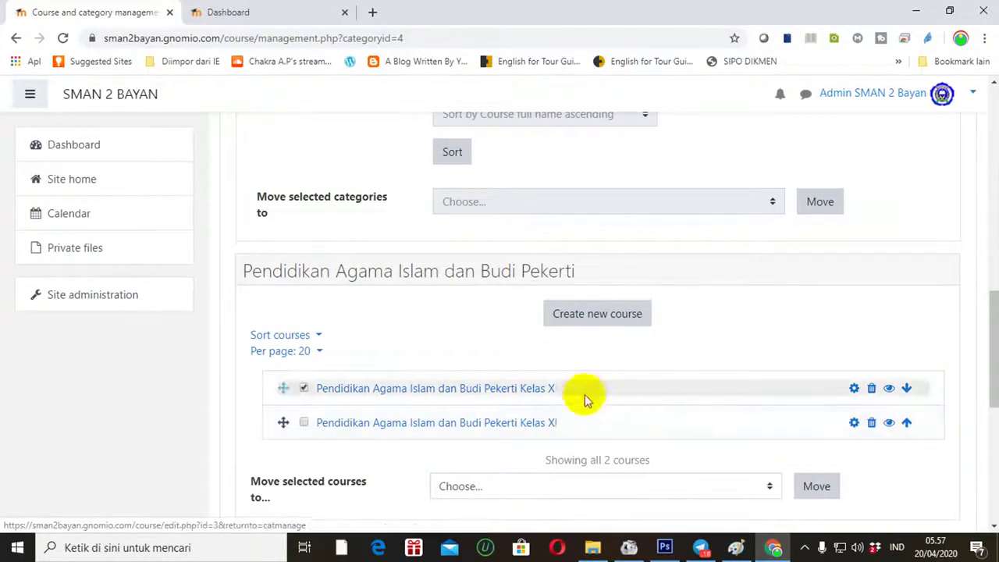
Start a new course in this category named Pendidikan Agama Islam dan Budi Pekerti Kelas XII, with short name PAIBPXII and the end date disabled.
{"action": "left_click_drag", "start_coordinate": [991, 359], "coordinate": [985, 355]}
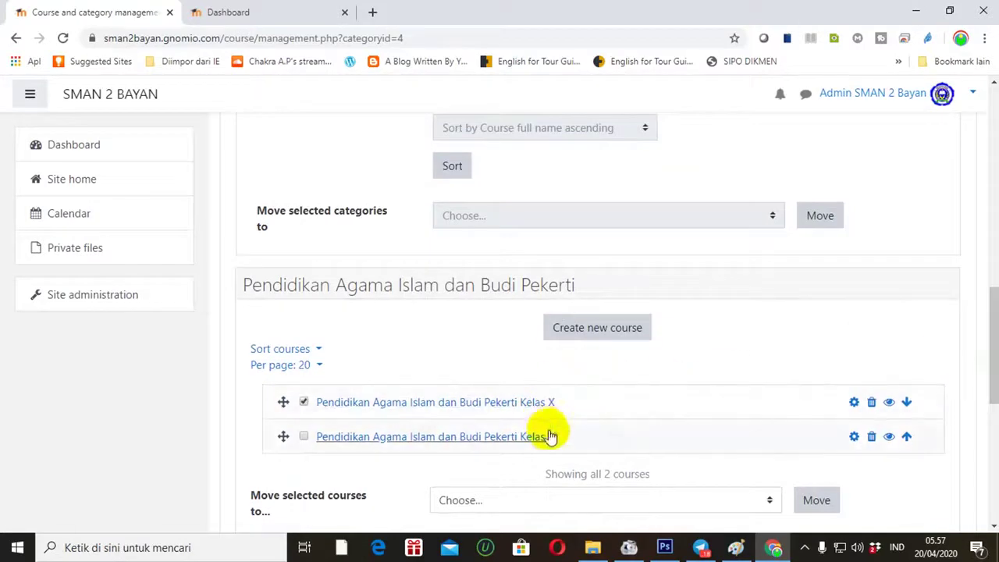
{"action": "left_click", "coordinate": [584, 336]}
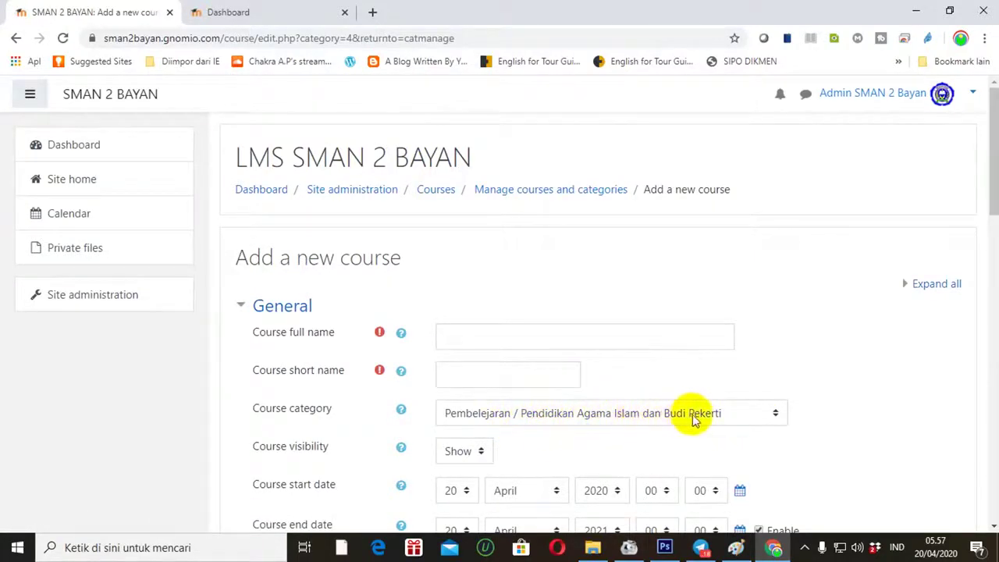
{"action": "left_click", "coordinate": [496, 337]}
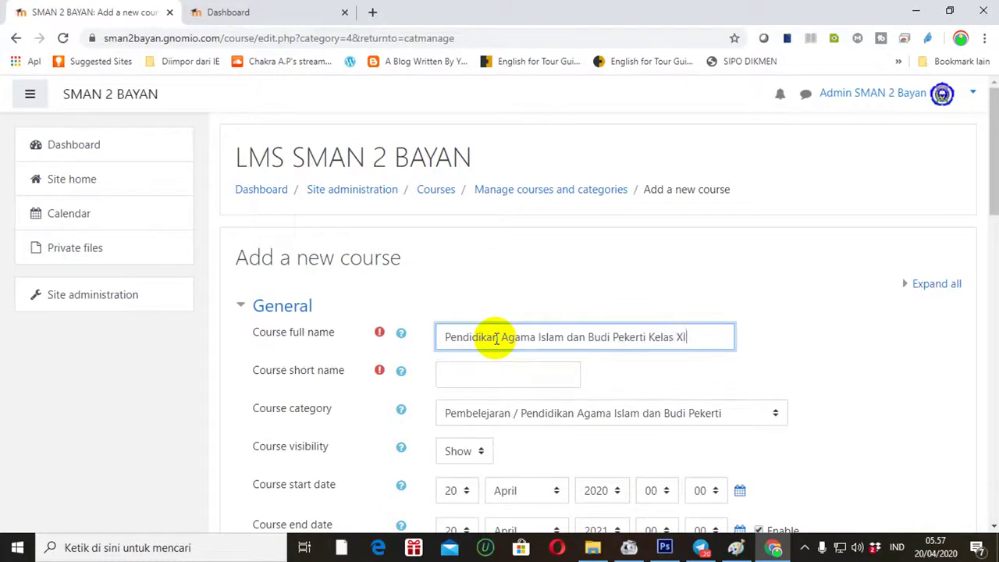
{"action": "left_click", "coordinate": [495, 372]}
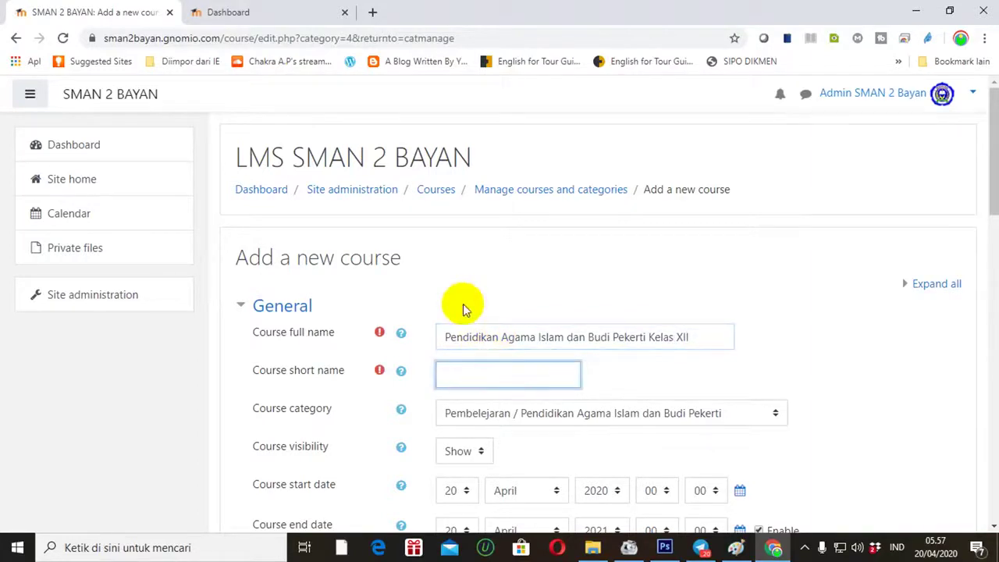
{"action": "type", "text": "PAIBPXII"}
{"action": "left_click_drag", "start_coordinate": [990, 133], "coordinate": [981, 217]}
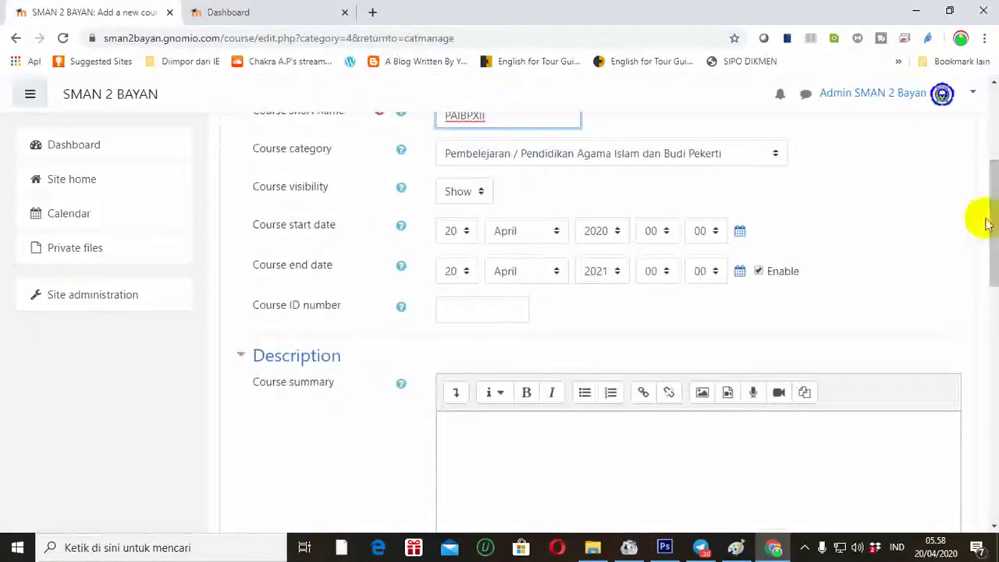
{"action": "left_click", "coordinate": [760, 271]}
Set the Kelas XII course's number of sections to 12, then save it and return to category management.
{"action": "left_click_drag", "start_coordinate": [981, 207], "coordinate": [968, 379]}
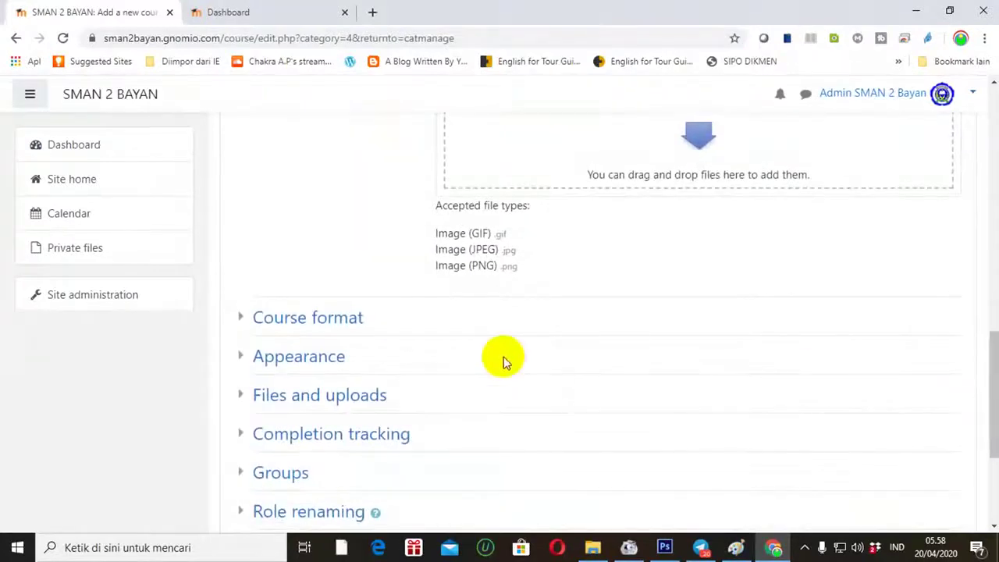
{"action": "left_click", "coordinate": [339, 317]}
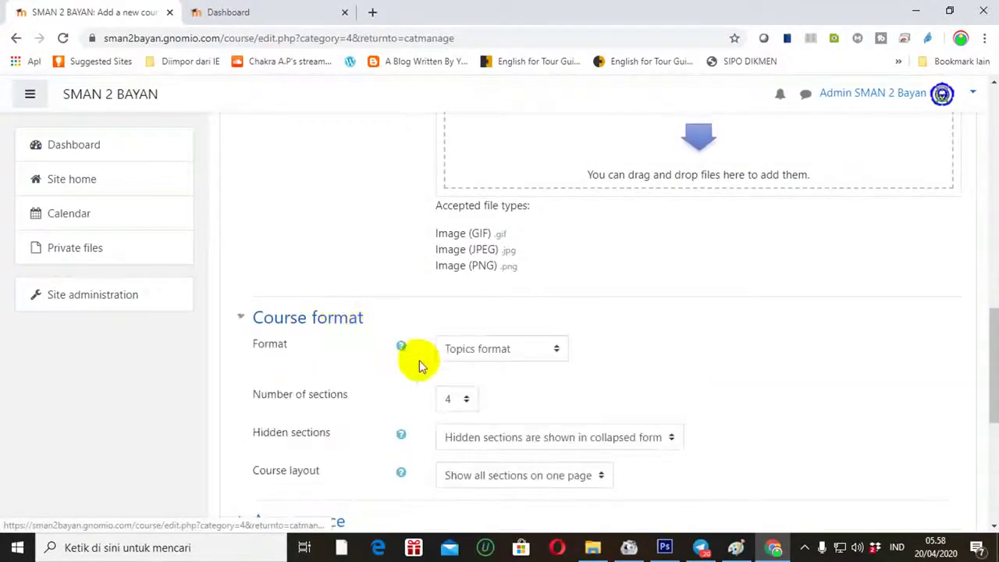
{"action": "left_click", "coordinate": [456, 399]}
{"action": "scroll", "coordinate": [448, 328], "scroll_direction": "down", "scroll_amount": 1}
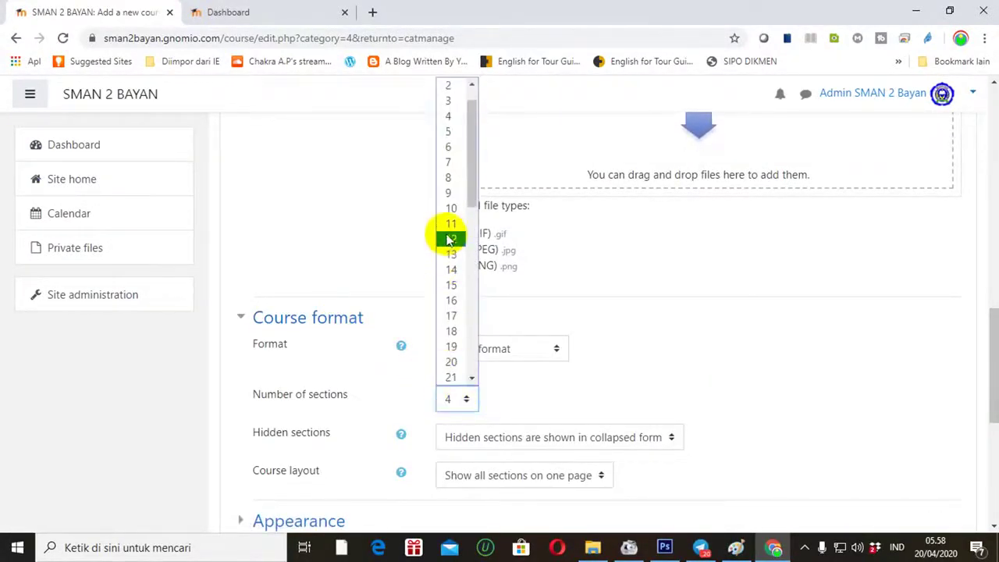
{"action": "left_click", "coordinate": [451, 239]}
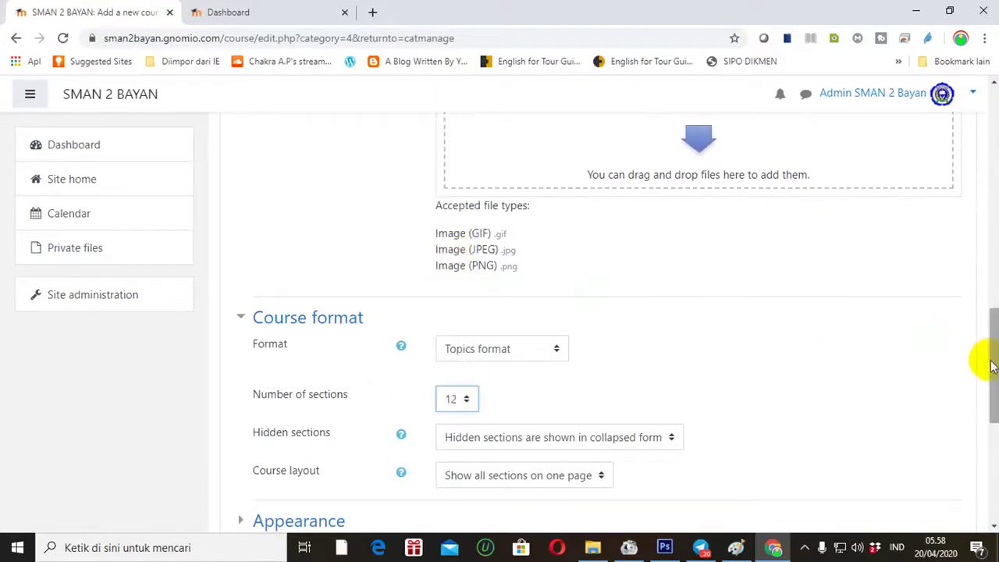
{"action": "left_click_drag", "start_coordinate": [992, 367], "coordinate": [981, 468]}
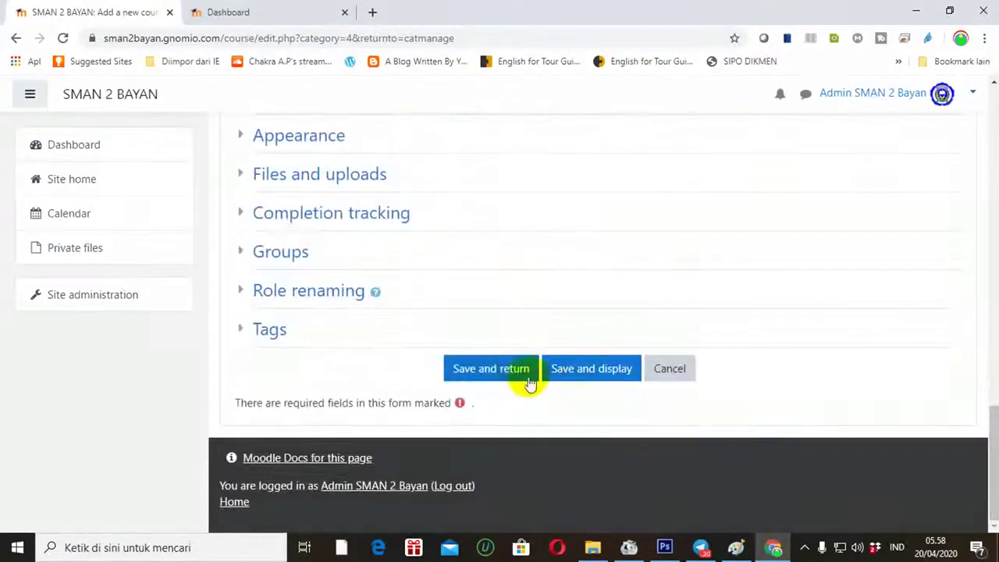
{"action": "left_click", "coordinate": [517, 375]}
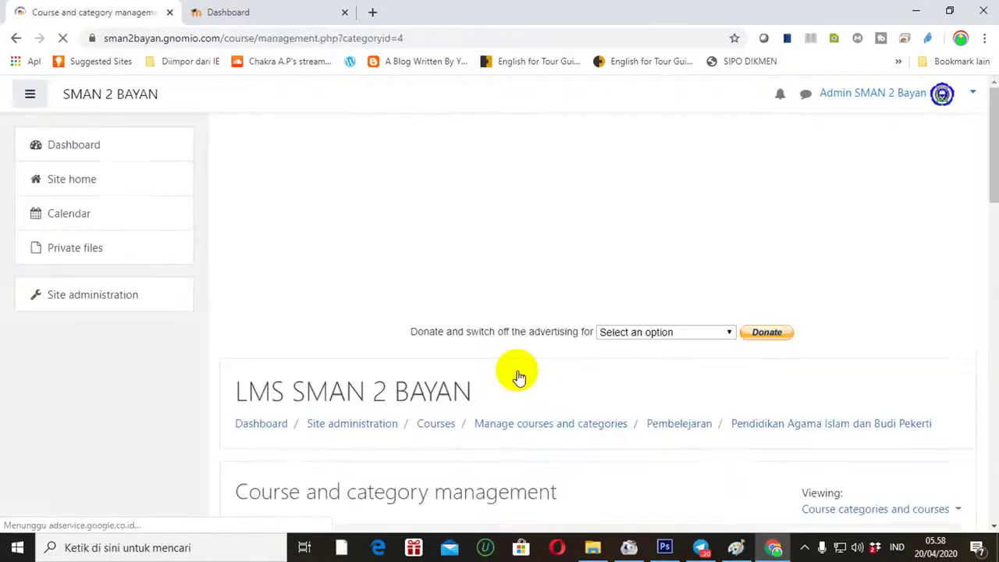
Move the Kelas XII course down to the end of the list, below Kelas XI.
{"action": "left_click_drag", "start_coordinate": [988, 174], "coordinate": [988, 375]}
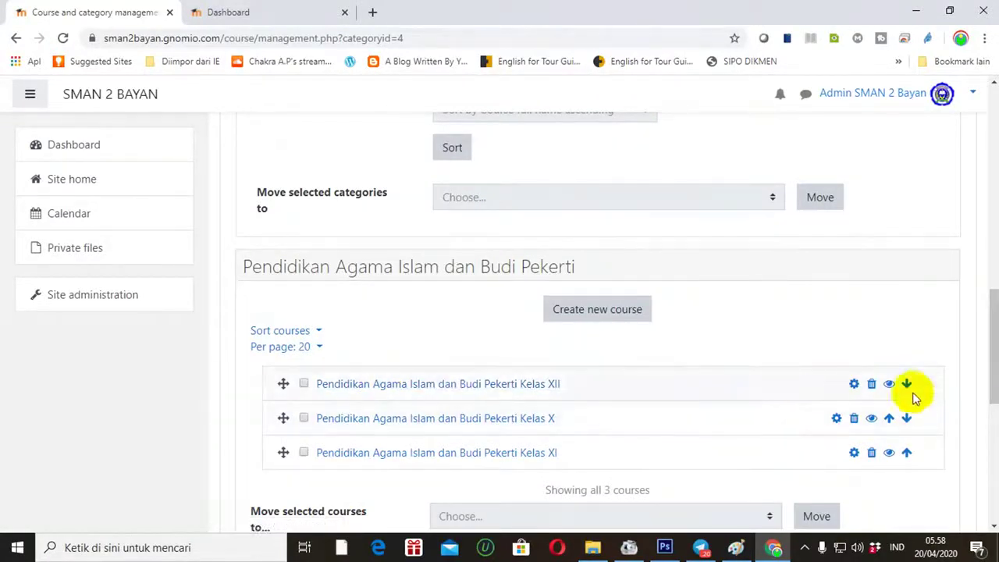
{"action": "mouse_move", "coordinate": [988, 390]}
{"action": "left_mouse_down"}
{"action": "mouse_move", "coordinate": [984, 363]}
{"action": "mouse_move", "coordinate": [990, 405]}
{"action": "left_mouse_up"}
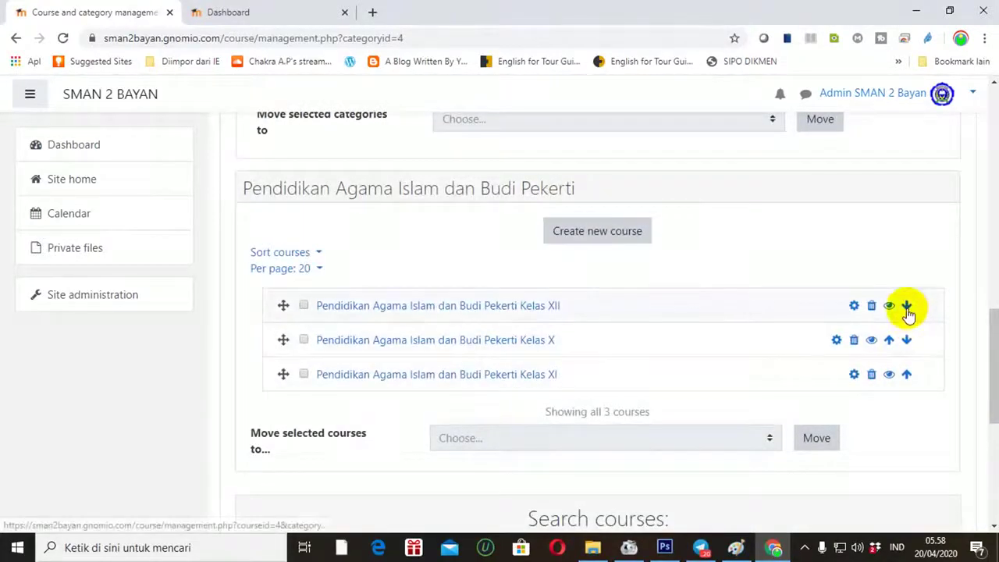
{"action": "left_click", "coordinate": [304, 305]}
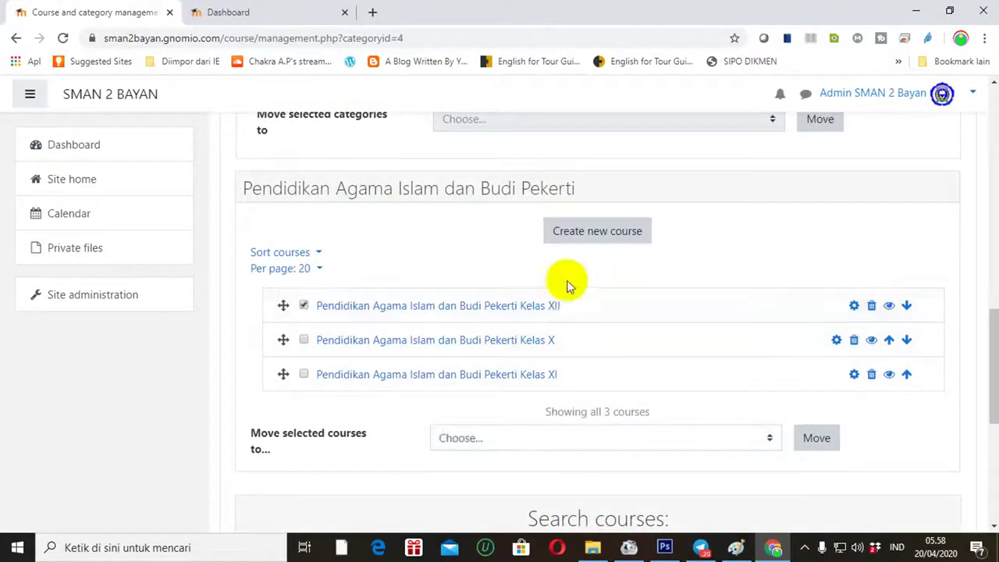
{"action": "left_click", "coordinate": [906, 305]}
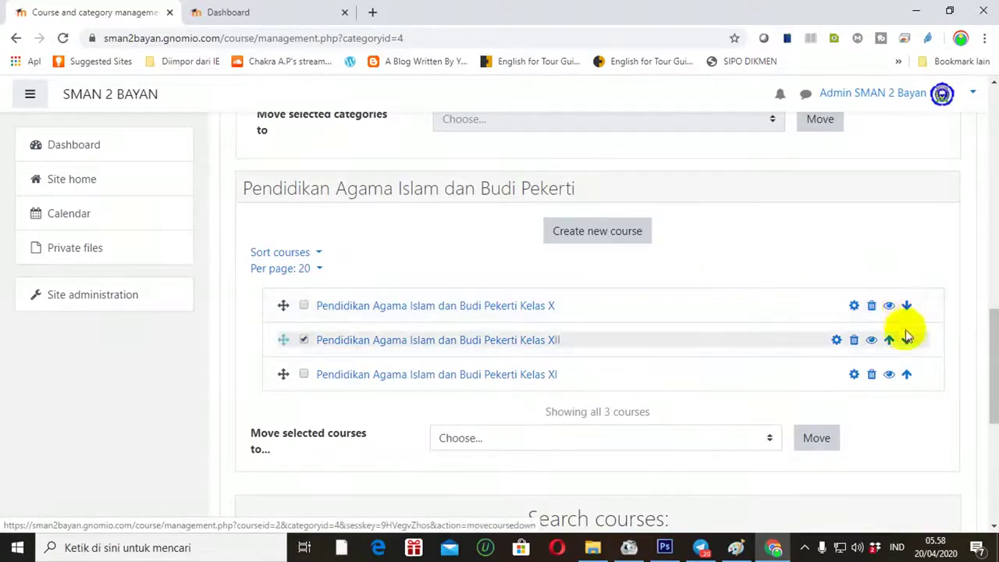
{"action": "left_click", "coordinate": [906, 340]}
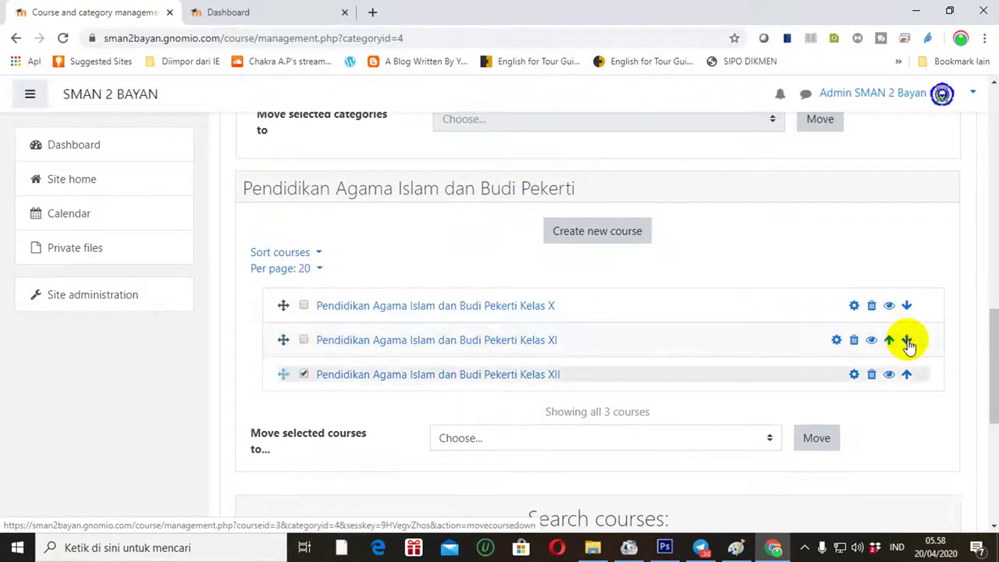
Select the Pendidikan Pancasila dan Kewarganegaraan (PPKn) category and go to its course list.
{"action": "left_click_drag", "start_coordinate": [988, 372], "coordinate": [988, 265]}
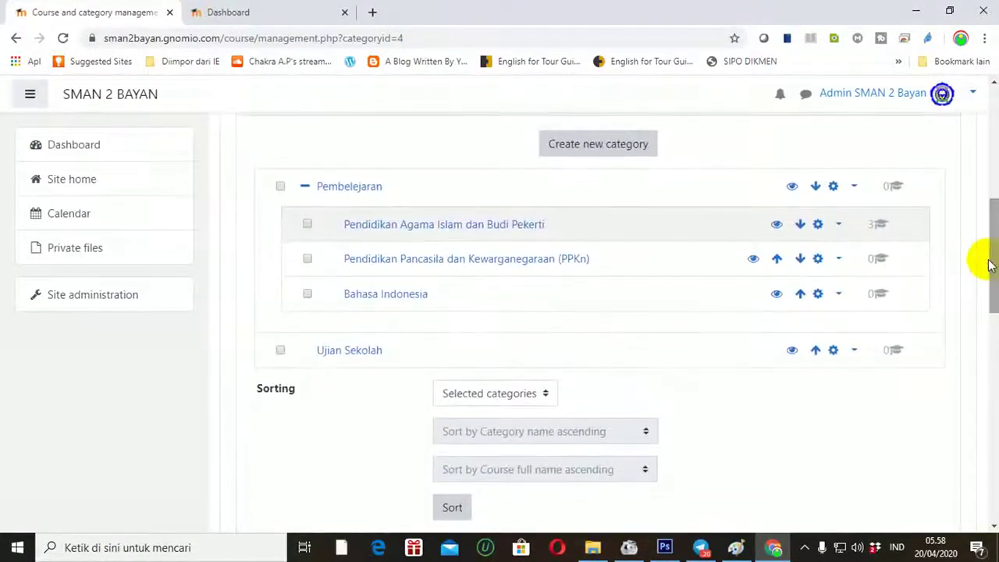
{"action": "left_click", "coordinate": [393, 264]}
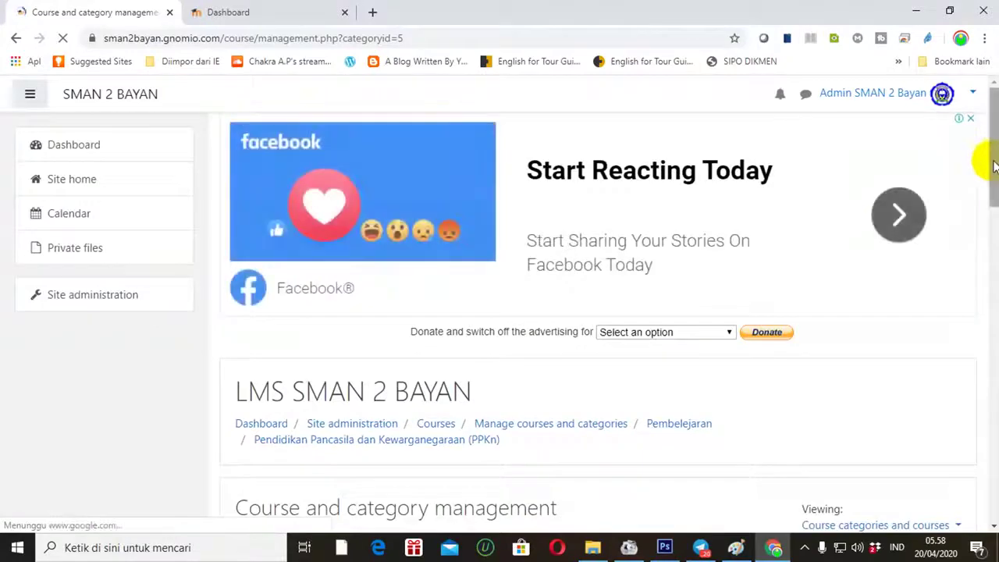
{"action": "left_click_drag", "start_coordinate": [987, 163], "coordinate": [985, 259]}
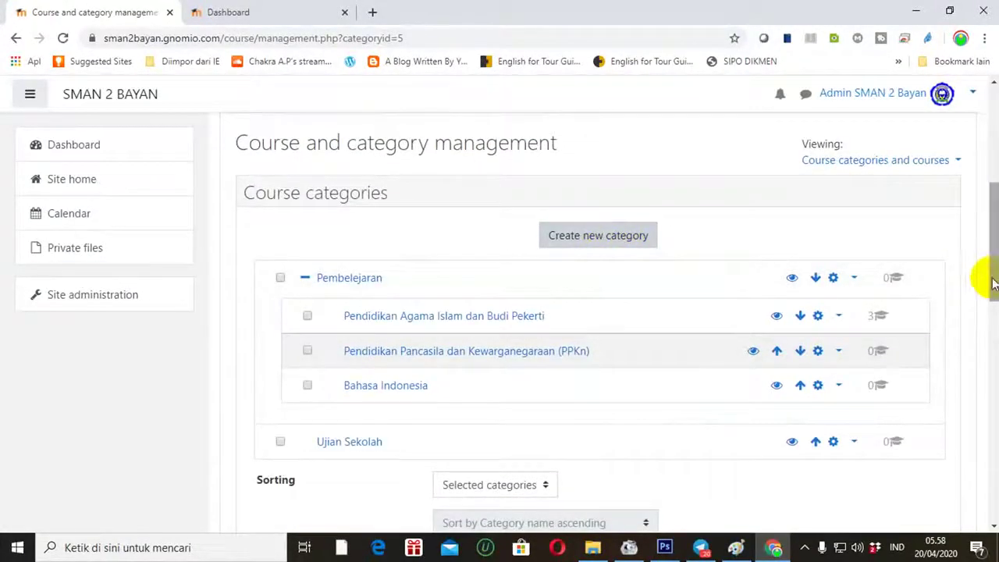
{"action": "left_click_drag", "start_coordinate": [992, 288], "coordinate": [986, 413]}
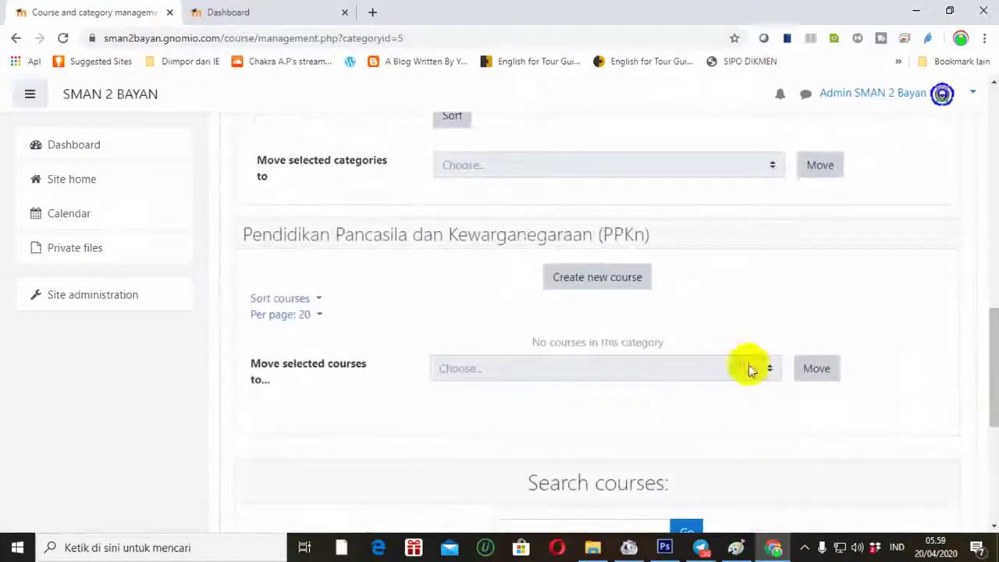
Start a new course in the PPKn category with full name PPKn Kelas X and short name PPKnX.
{"action": "left_click", "coordinate": [603, 282]}
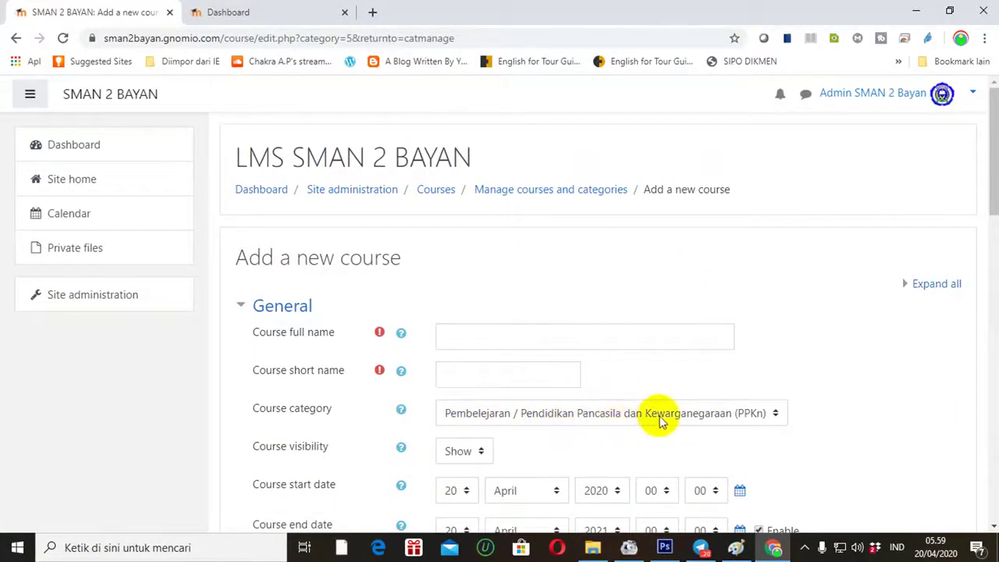
{"action": "left_click", "coordinate": [533, 334]}
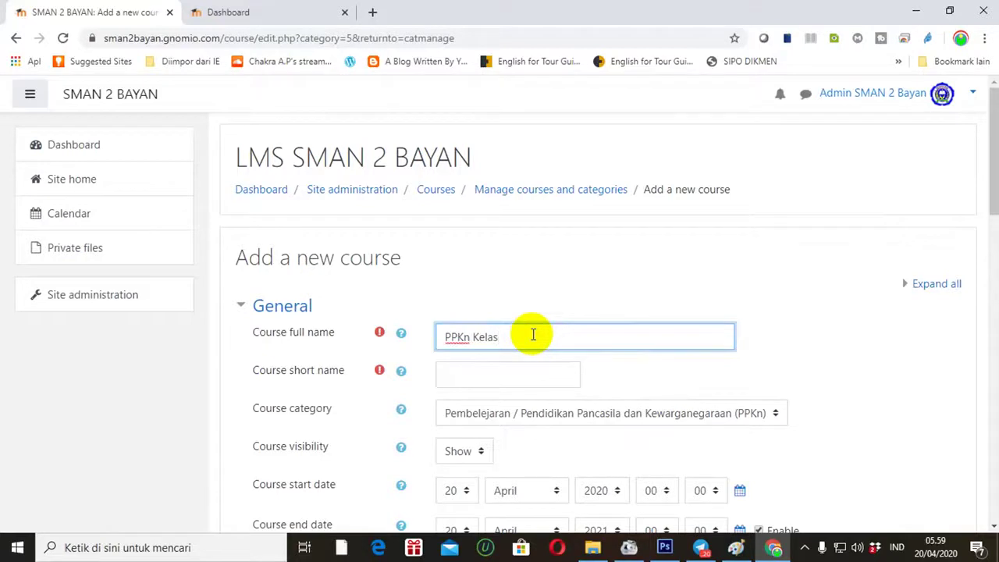
{"action": "left_click_drag", "start_coordinate": [519, 336], "coordinate": [414, 334]}
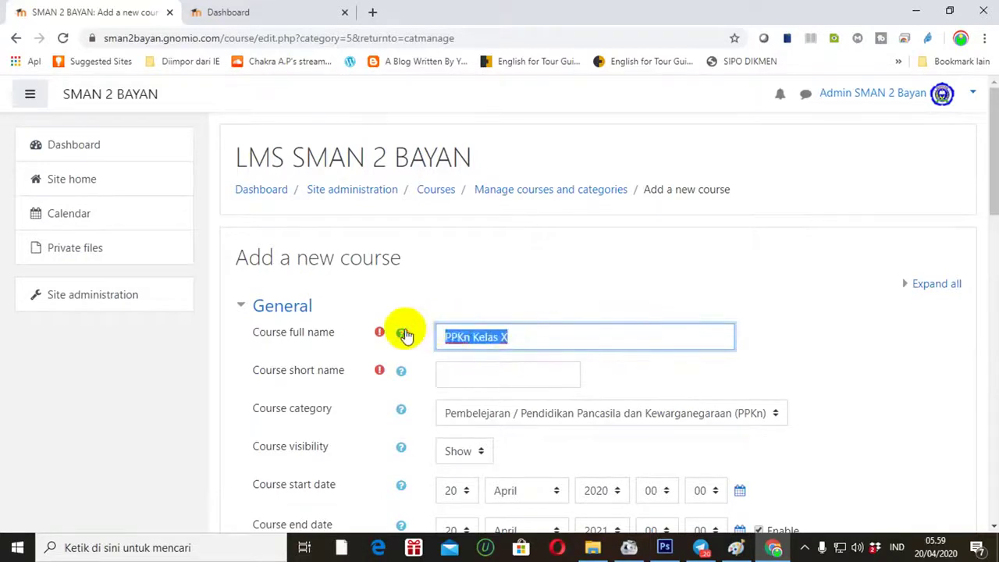
{"action": "left_click", "coordinate": [464, 367]}
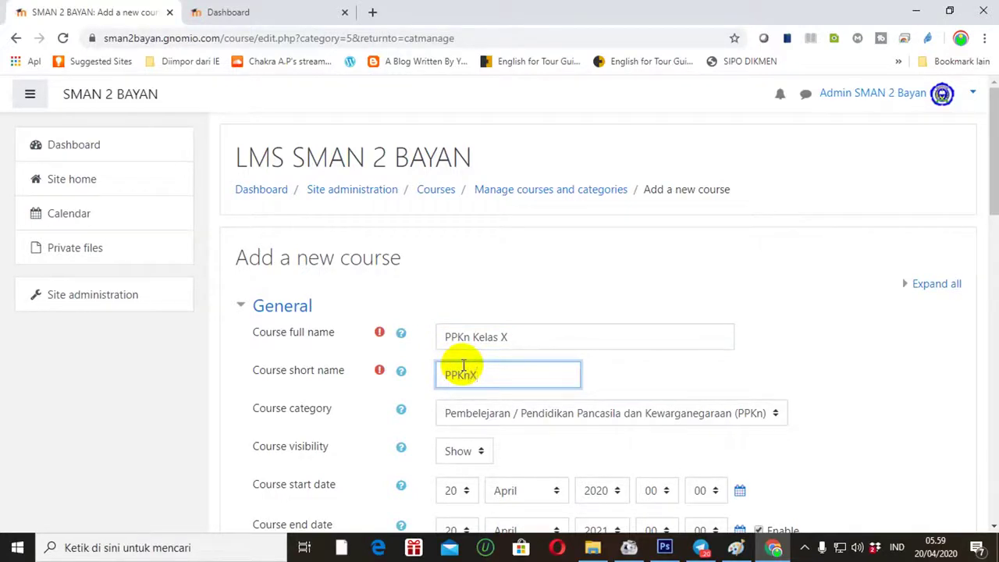
Disable the PPKn Kelas X course's end date, then save the course and return to category management.
{"action": "left_click_drag", "start_coordinate": [993, 174], "coordinate": [991, 411]}
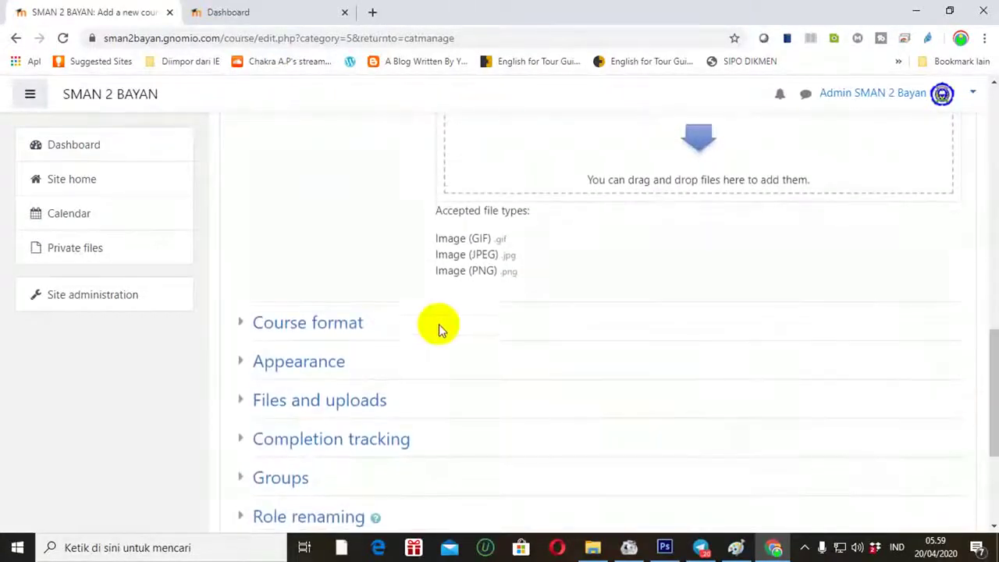
{"action": "left_click_drag", "start_coordinate": [988, 335], "coordinate": [972, 212]}
{"action": "left_click", "coordinate": [759, 148]}
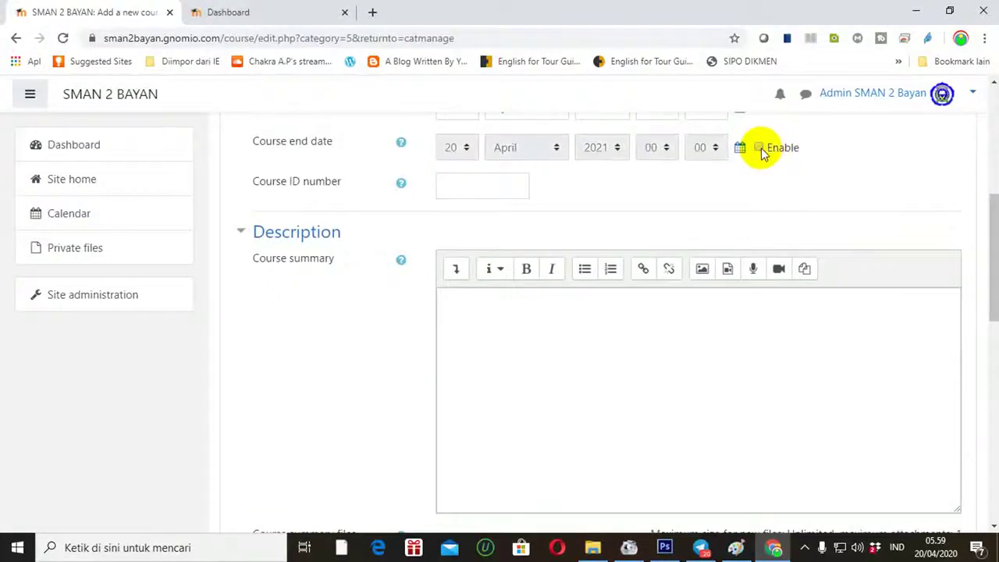
{"action": "left_click_drag", "start_coordinate": [991, 220], "coordinate": [988, 373]}
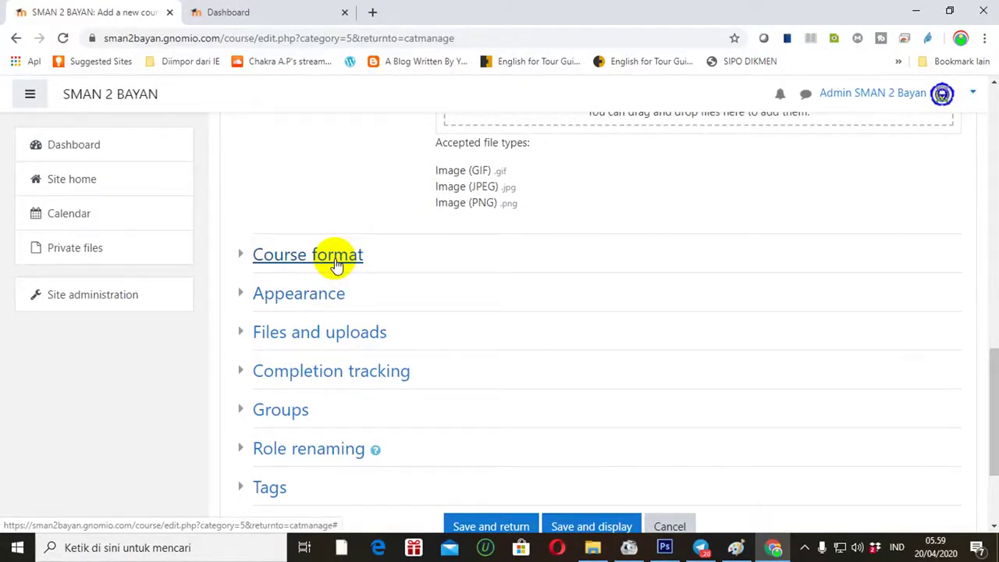
{"action": "left_click", "coordinate": [470, 529]}
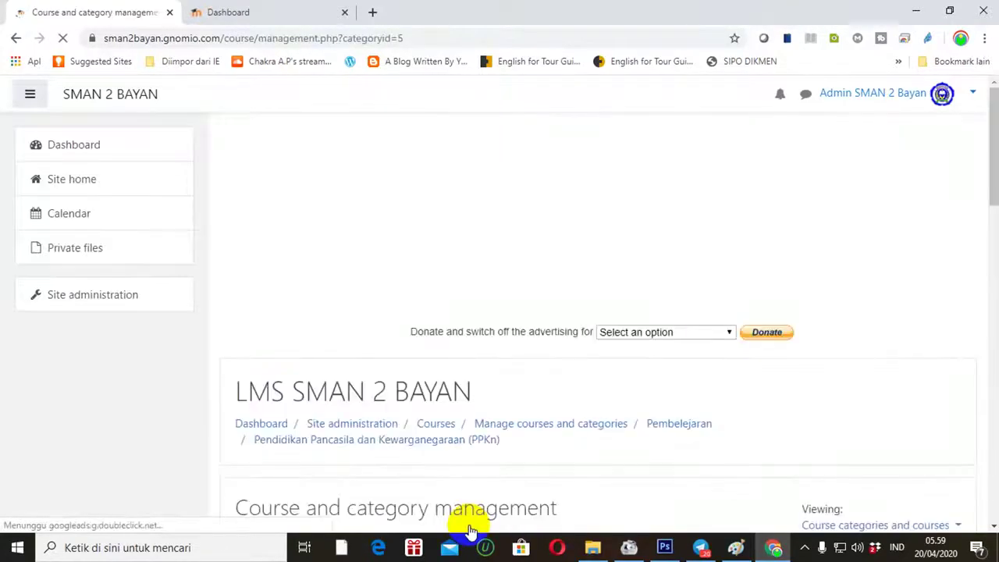
Add a course to the PPKn category with full name PPKn Kelas XI and short name PPKnXI, then save and return to category management.
{"action": "left_click_drag", "start_coordinate": [985, 179], "coordinate": [985, 400]}
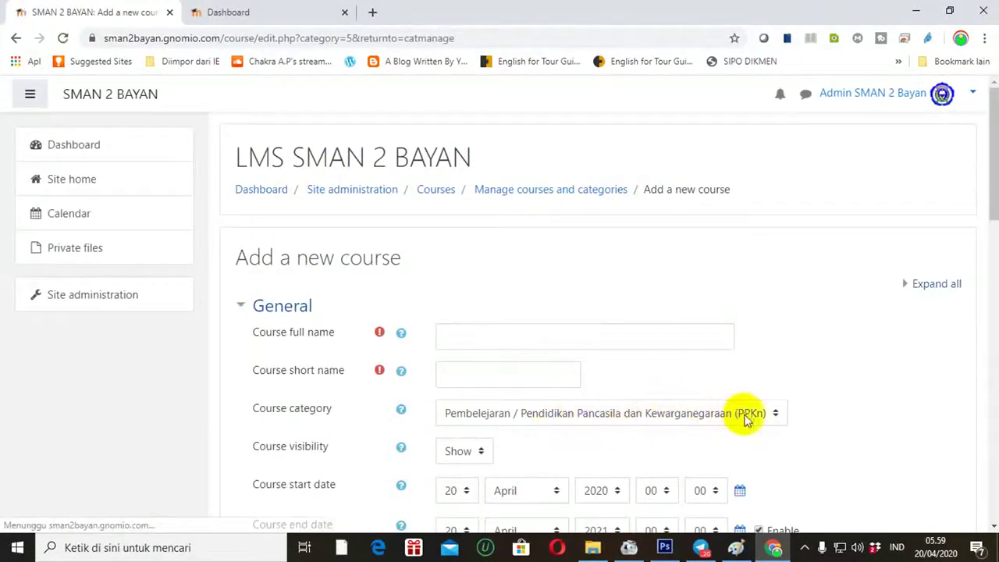
{"action": "left_click", "coordinate": [534, 334]}
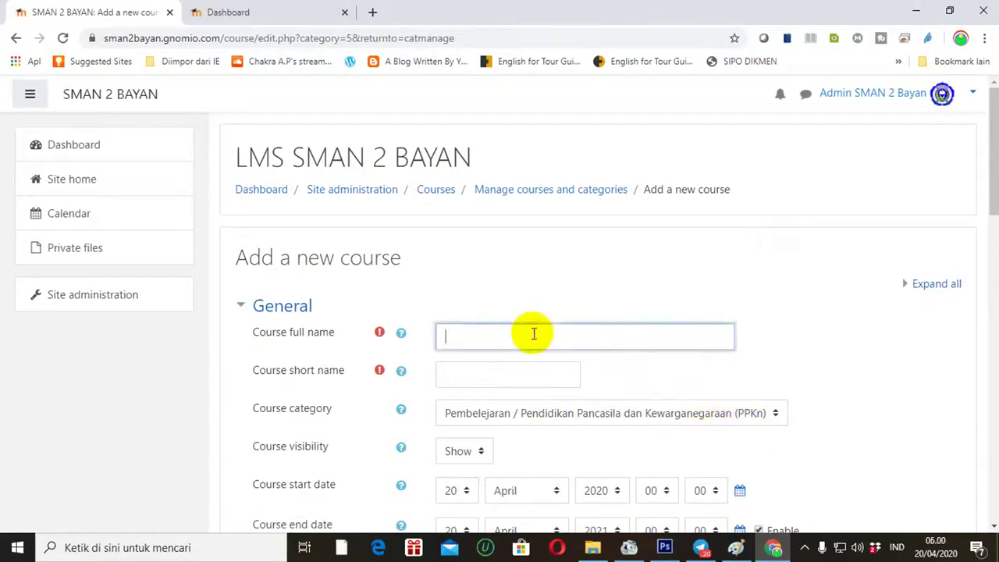
{"action": "type", "text": "PPKn Kelas XI"}
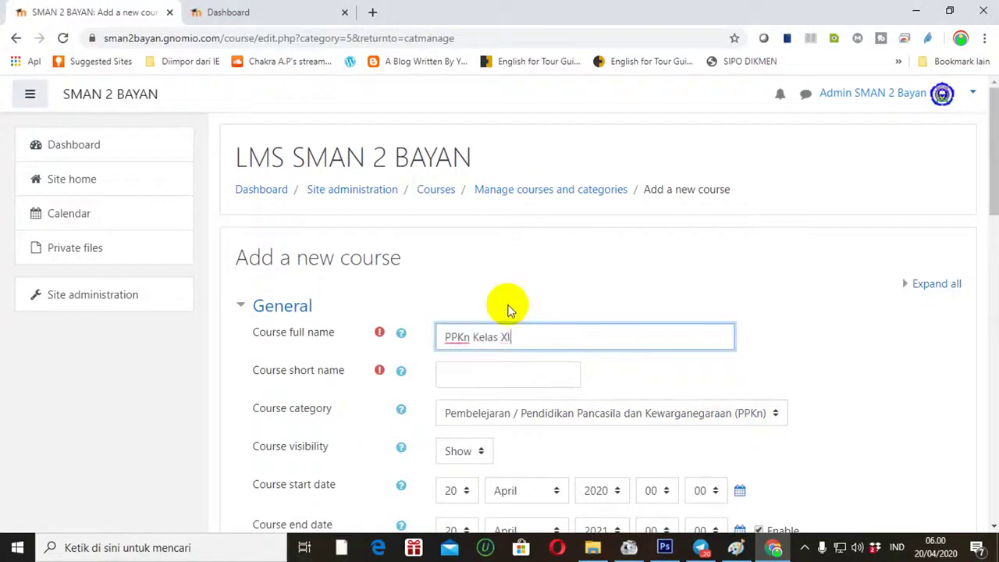
{"action": "left_click", "coordinate": [493, 366]}
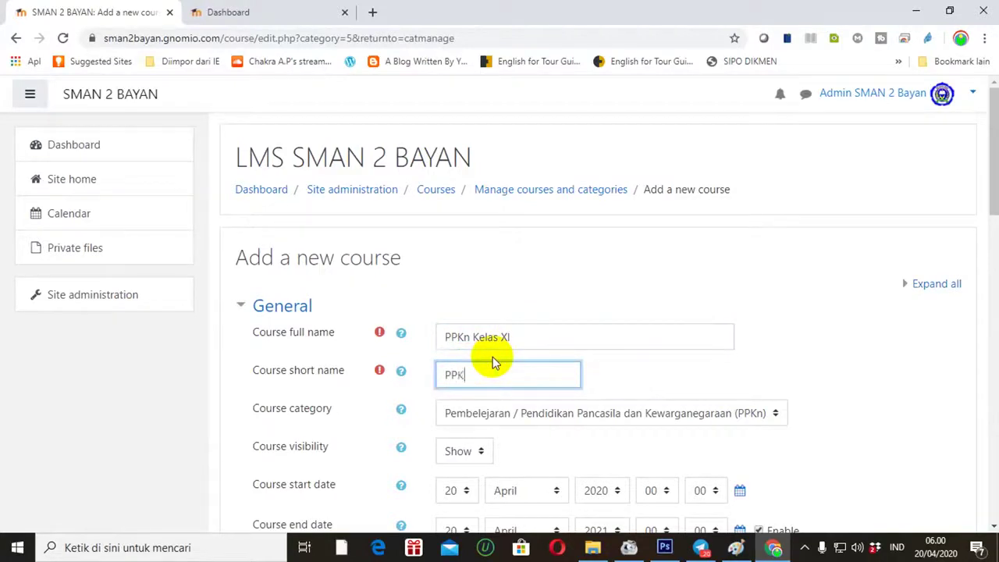
{"action": "type", "text": "PPKnXI"}
{"action": "scroll", "coordinate": [982, 190], "scroll_direction": "down", "scroll_amount": 5}
{"action": "scroll", "coordinate": [569, 453], "scroll_direction": "down", "scroll_amount": 10}
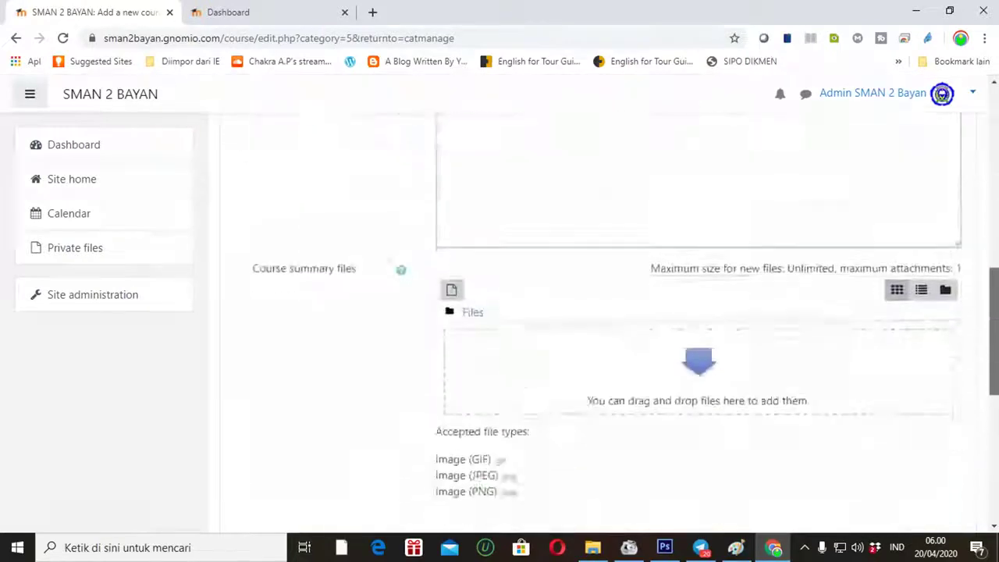
{"action": "left_click", "coordinate": [485, 374]}
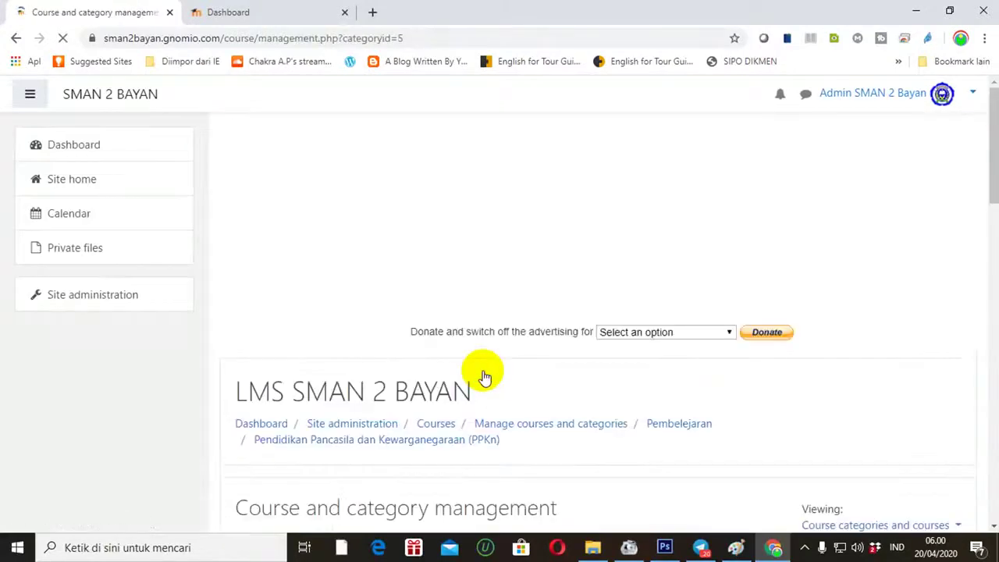
Add a course to the PPKn category with full name PPKn Kelas XII and short name PPKnXII, then save and return to category management.
{"action": "left_click_drag", "start_coordinate": [991, 149], "coordinate": [990, 368]}
{"action": "left_click", "coordinate": [598, 237]}
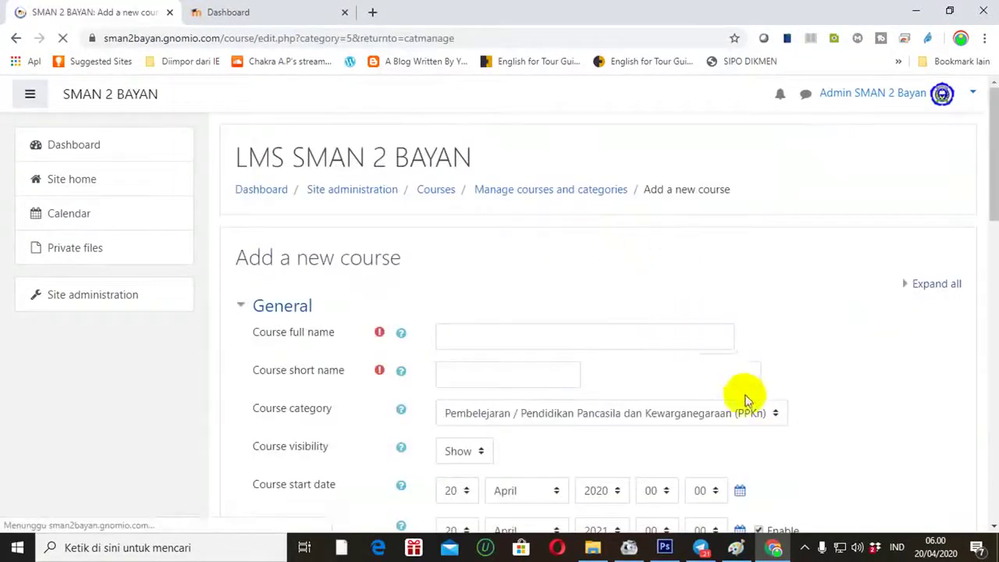
{"action": "left_click", "coordinate": [492, 337]}
{"action": "type", "text": "PPKn Kelas X"}
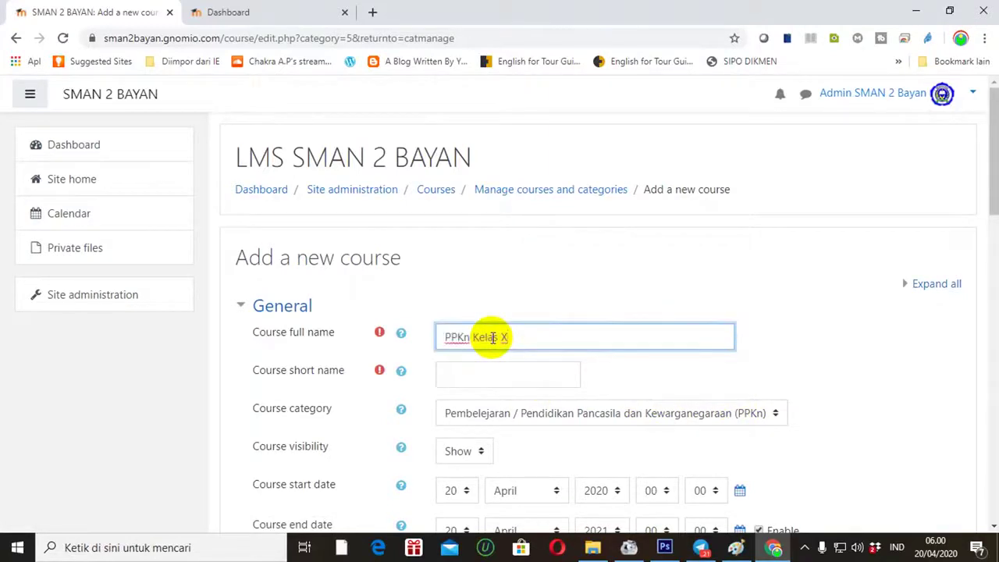
{"action": "type", "text": "II"}
{"action": "left_click", "coordinate": [491, 367]}
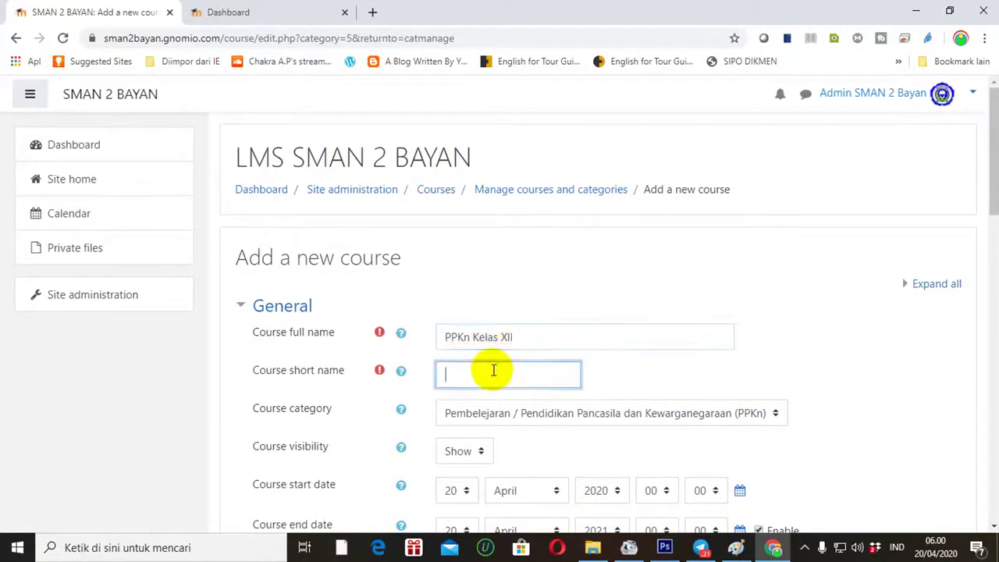
{"action": "type", "text": "PPKnXII"}
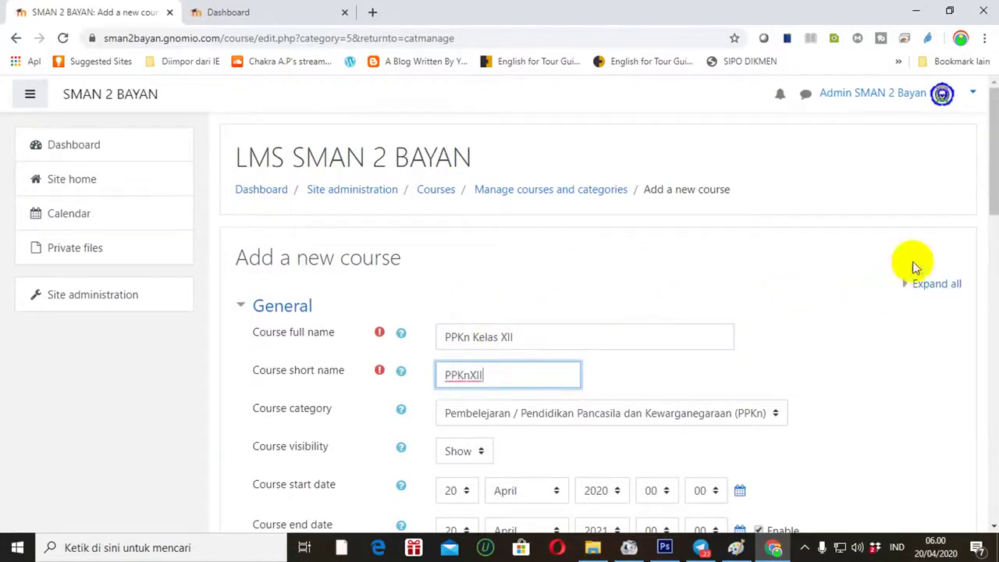
{"action": "left_click_drag", "start_coordinate": [997, 175], "coordinate": [989, 457]}
{"action": "left_click", "coordinate": [509, 482]}
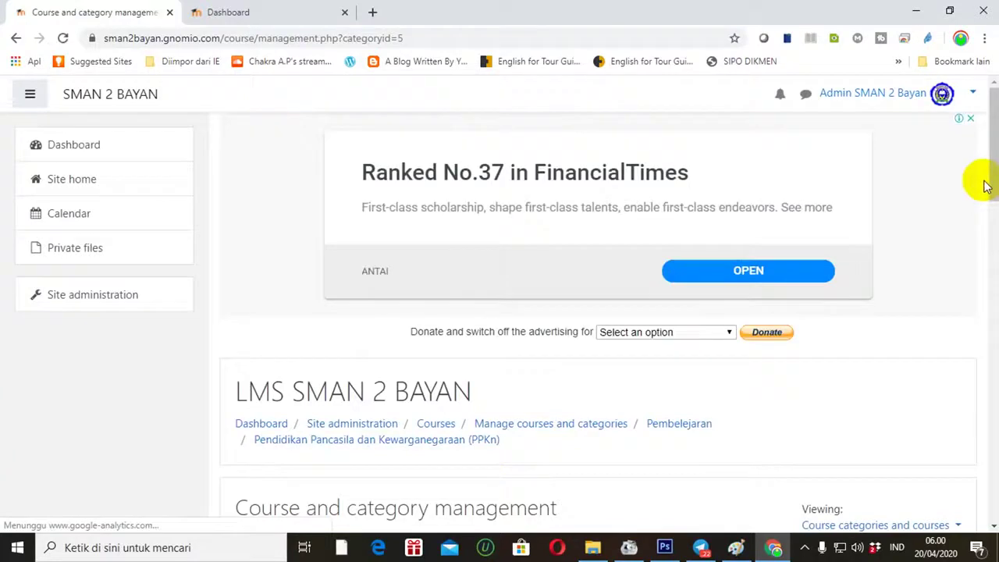
Select the Pendidikan Pancasila dan Kewarganegaraan (PPKn) category and check the order of its courses.
{"action": "left_click_drag", "start_coordinate": [988, 185], "coordinate": [989, 300]}
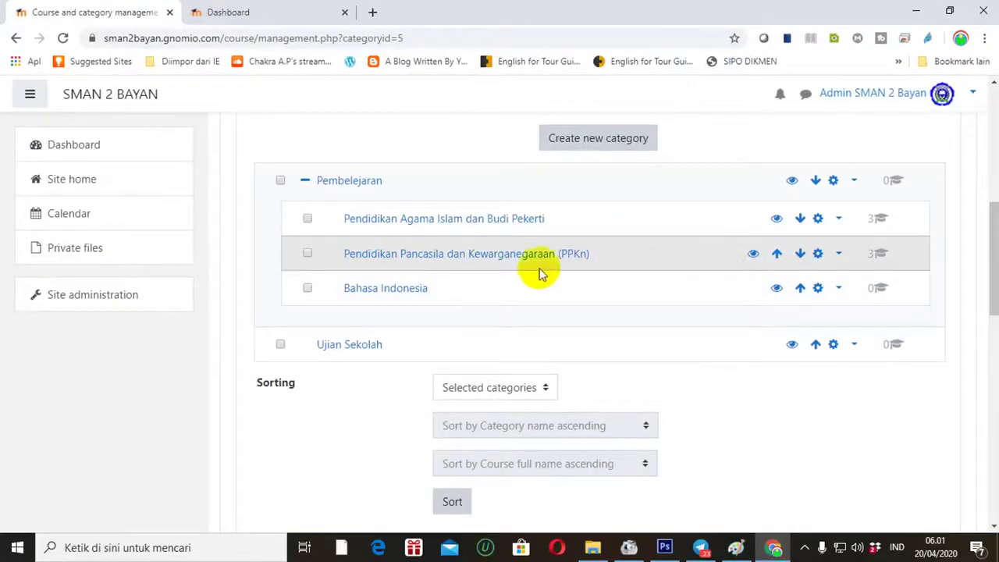
{"action": "left_click", "coordinate": [398, 260]}
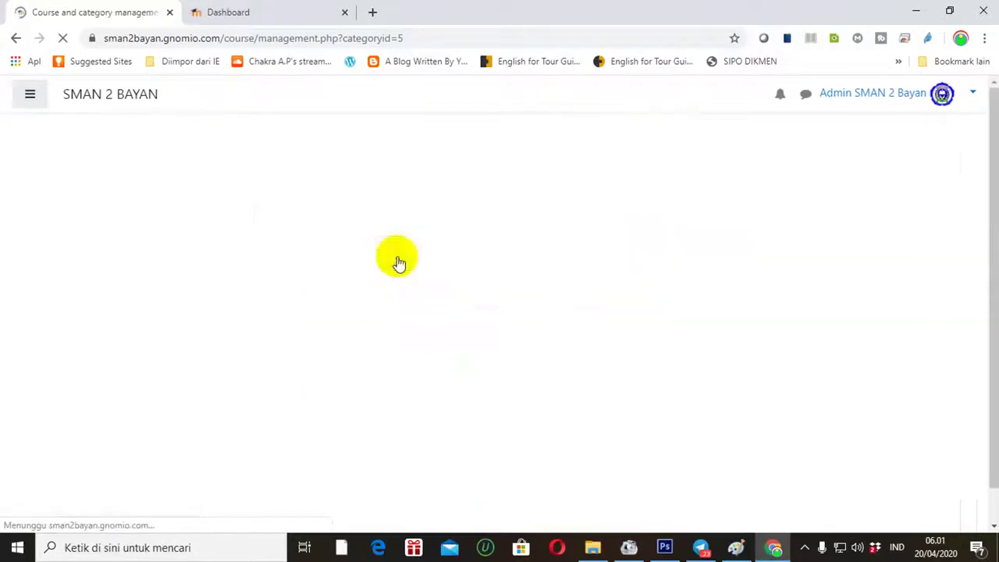
{"action": "left_click_drag", "start_coordinate": [993, 179], "coordinate": [992, 417]}
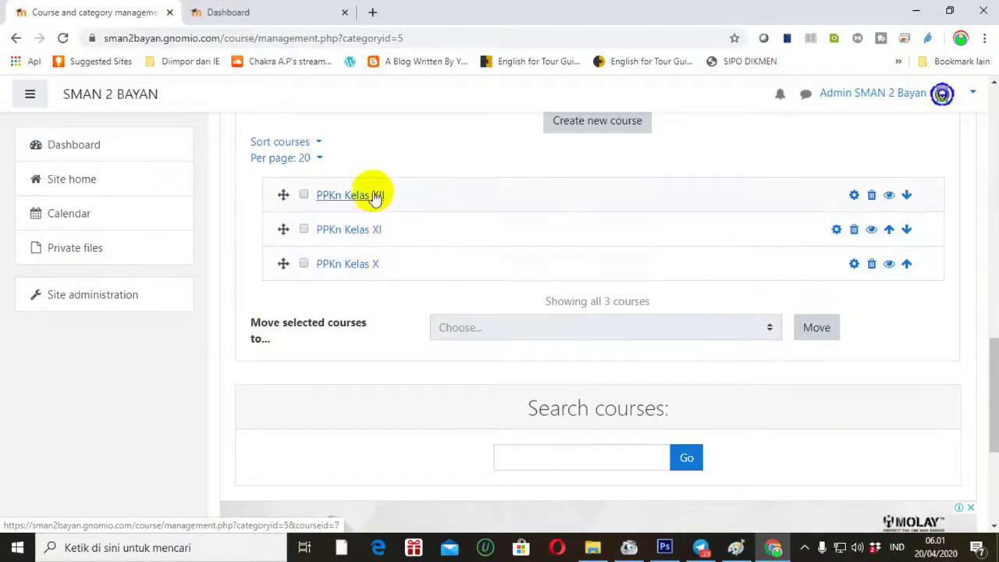
Create a new category named Bahasa Inggris with Pembelejaran as its parent category.
{"action": "left_click_drag", "start_coordinate": [993, 353], "coordinate": [983, 208]}
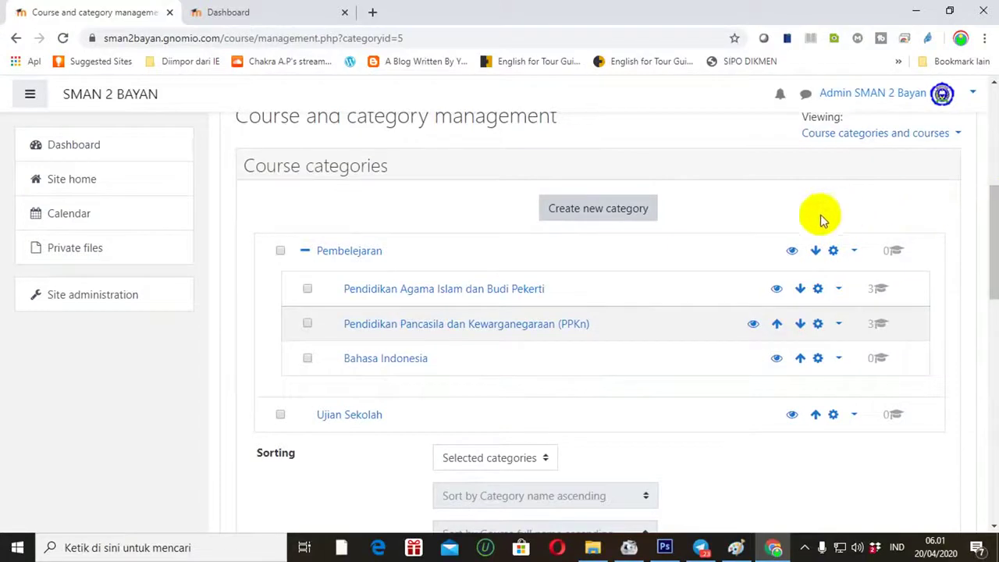
{"action": "left_click", "coordinate": [572, 223]}
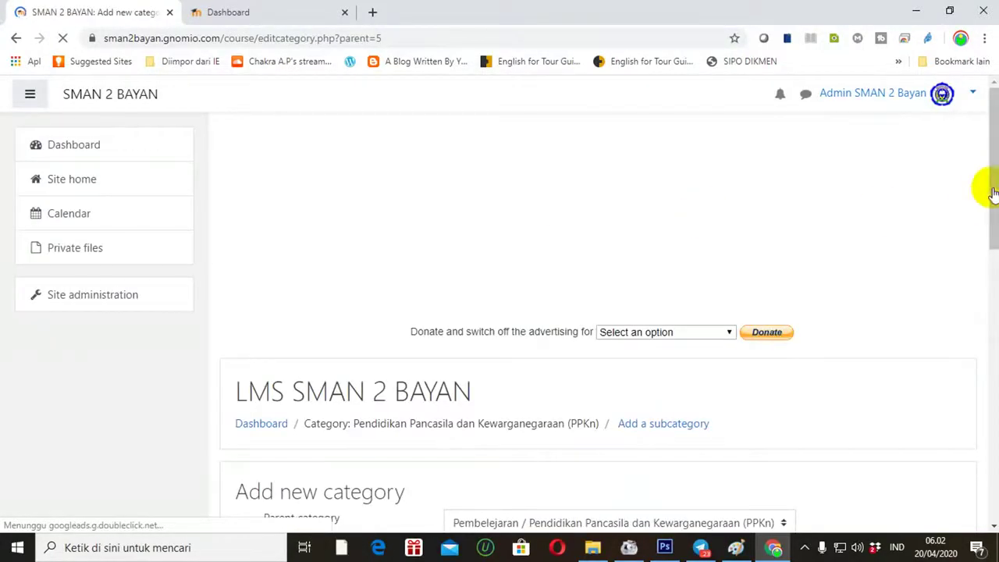
{"action": "left_click_drag", "start_coordinate": [997, 191], "coordinate": [988, 328]}
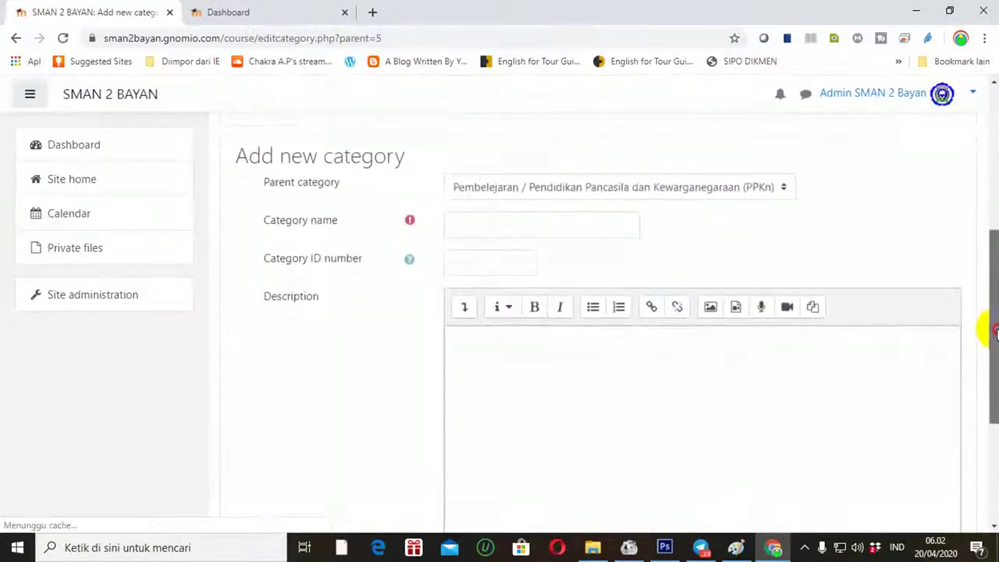
{"action": "left_click", "coordinate": [622, 218]}
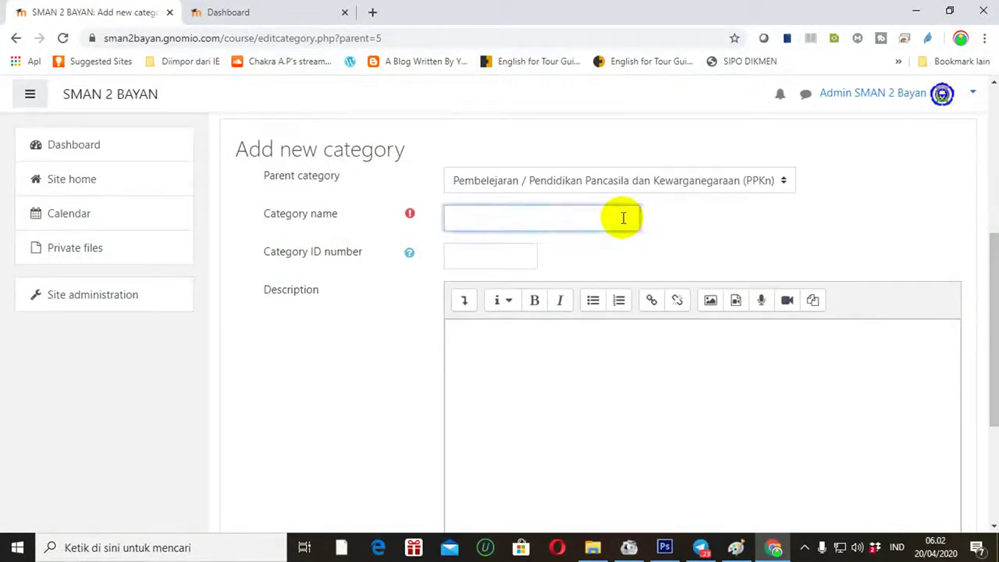
{"action": "type", "text": "Bahasa Inggris"}
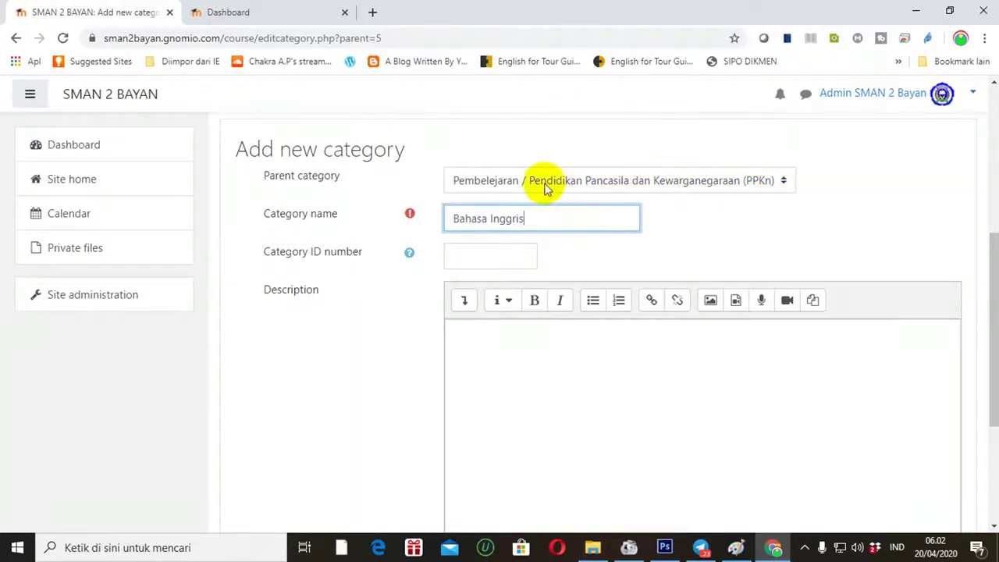
{"action": "left_click", "coordinate": [783, 181]}
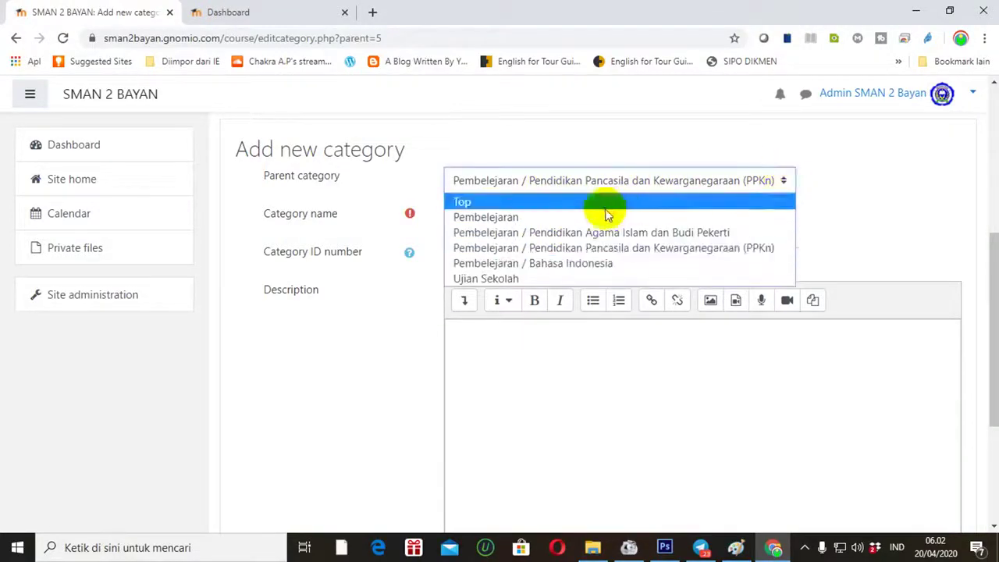
{"action": "left_click", "coordinate": [554, 217]}
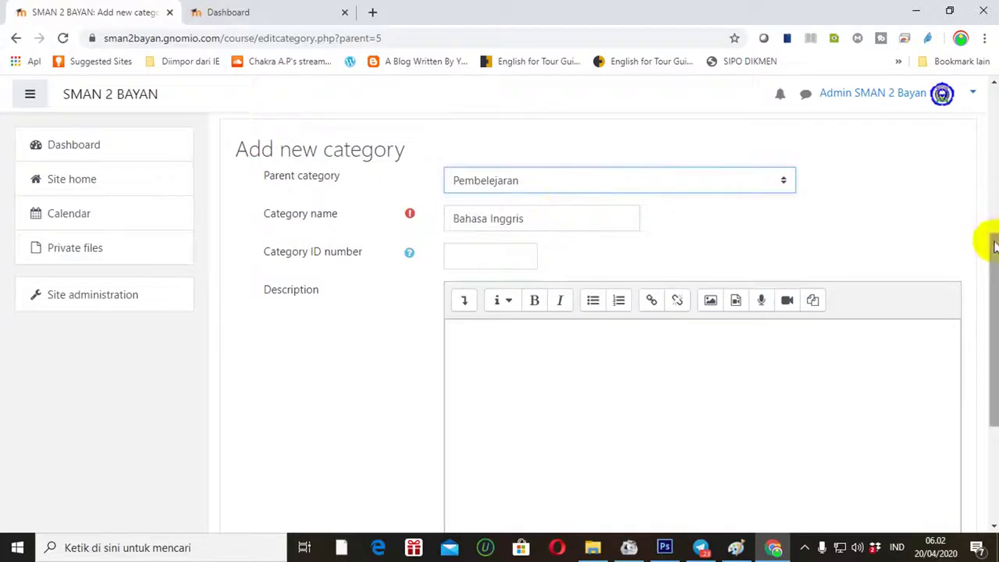
{"action": "left_click_drag", "start_coordinate": [992, 241], "coordinate": [988, 395]}
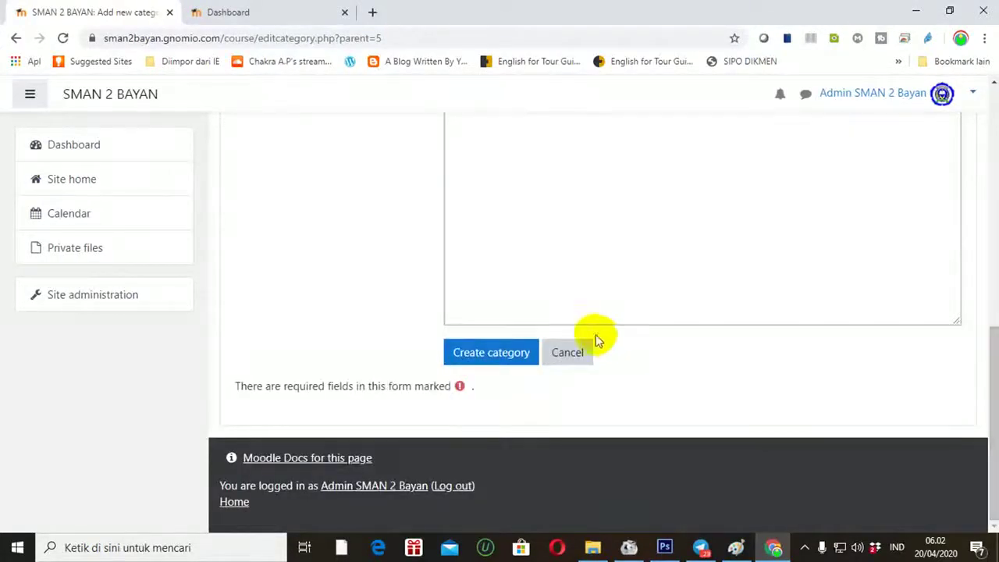
{"action": "left_click", "coordinate": [506, 356]}
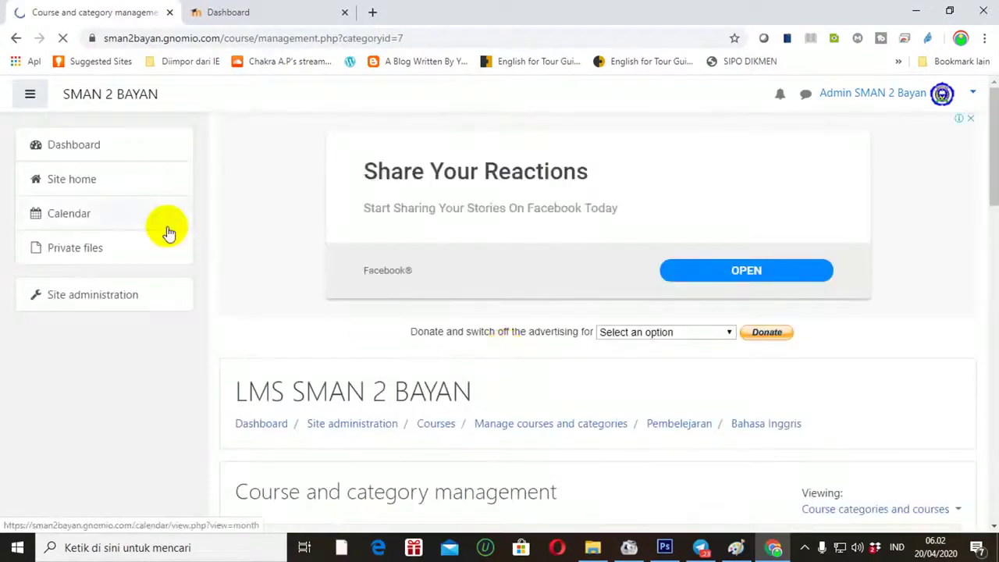
Go to the site home page and review the list of available courses.
{"action": "mouse_move", "coordinate": [992, 144]}
{"action": "left_mouse_down"}
{"action": "mouse_move", "coordinate": [993, 155]}
{"action": "mouse_move", "coordinate": [993, 109]}
{"action": "left_mouse_up"}
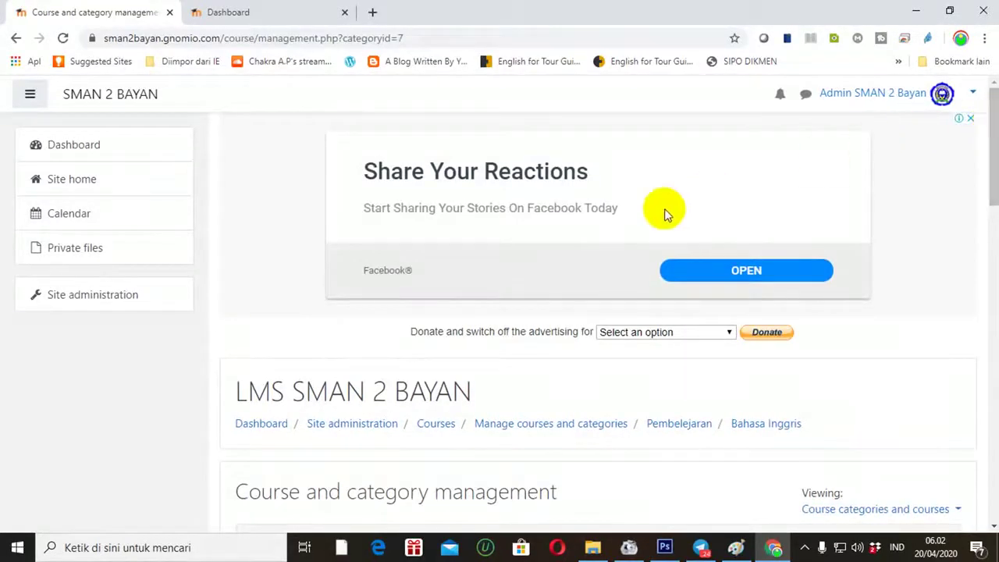
{"action": "left_click", "coordinate": [66, 181]}
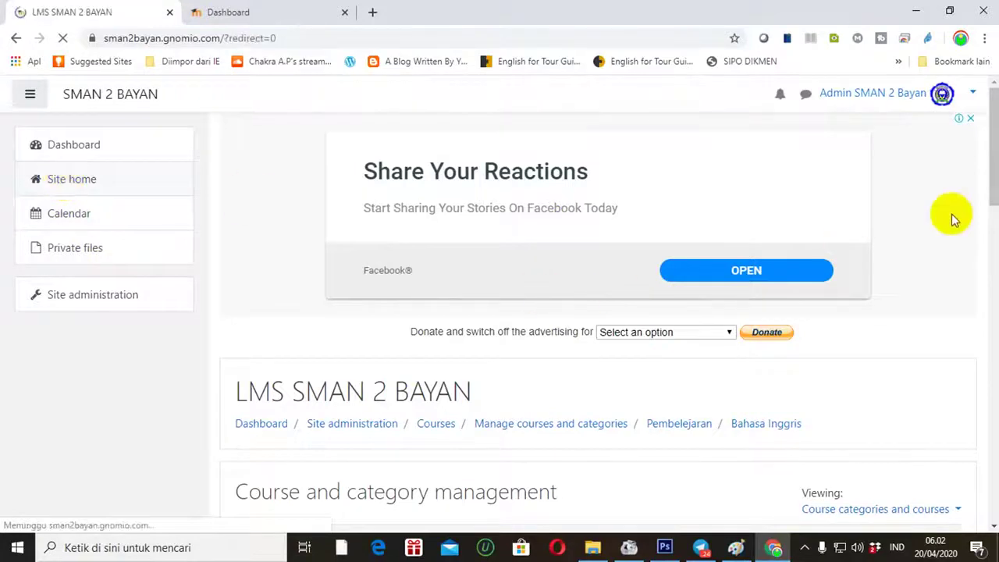
{"action": "left_click_drag", "start_coordinate": [993, 166], "coordinate": [993, 392]}
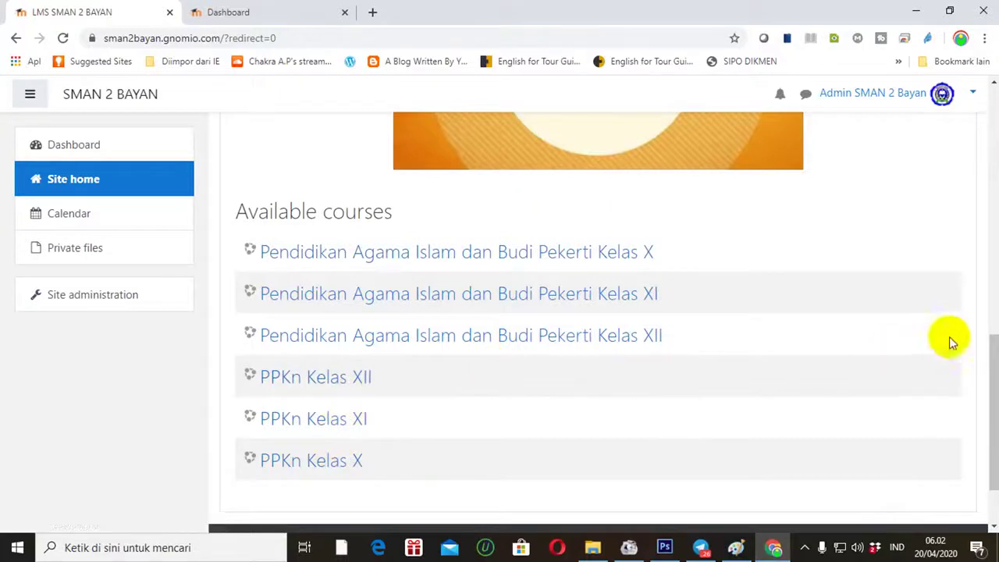
{"action": "left_click_drag", "start_coordinate": [992, 375], "coordinate": [991, 133]}
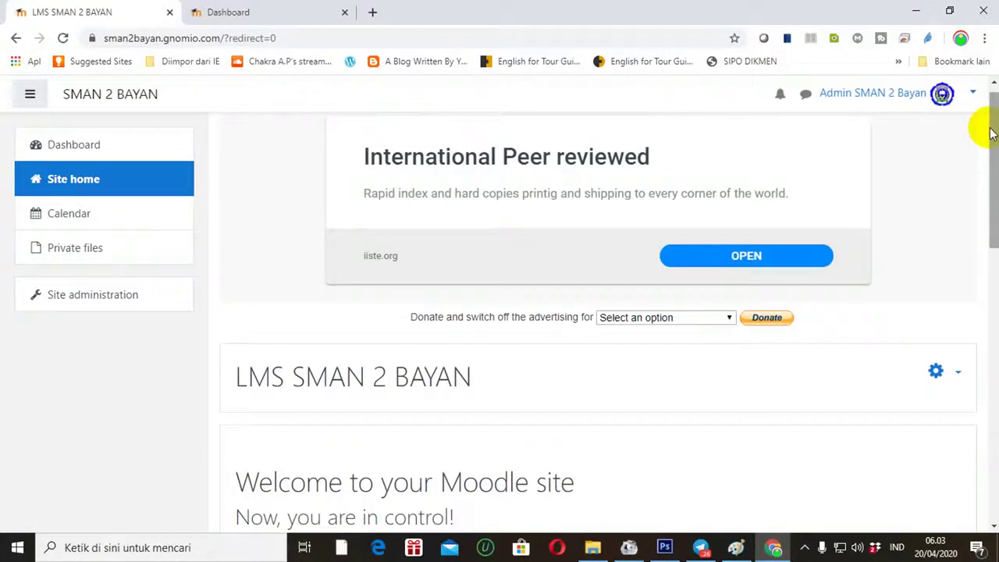
{"action": "left_click_drag", "start_coordinate": [991, 133], "coordinate": [930, 428]}
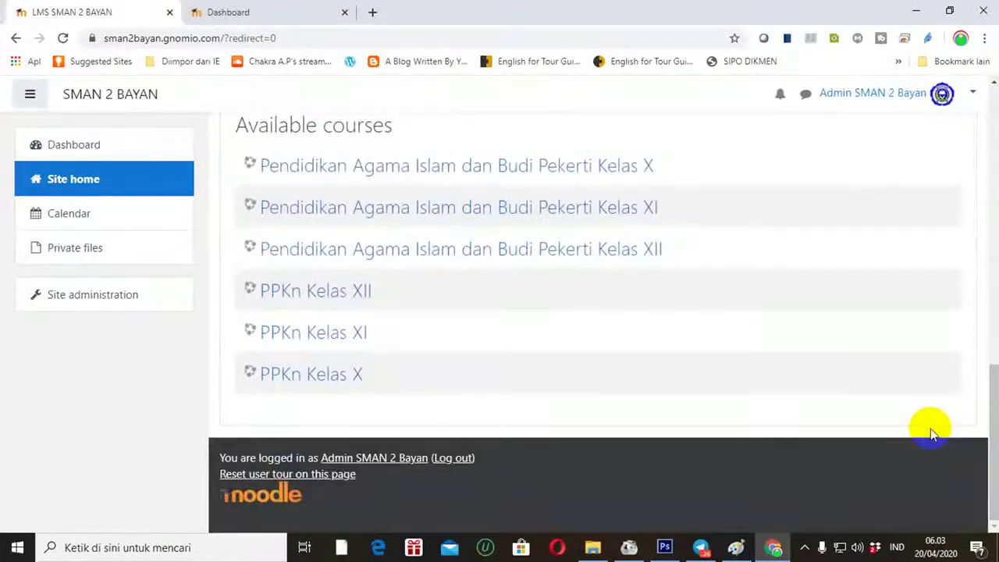